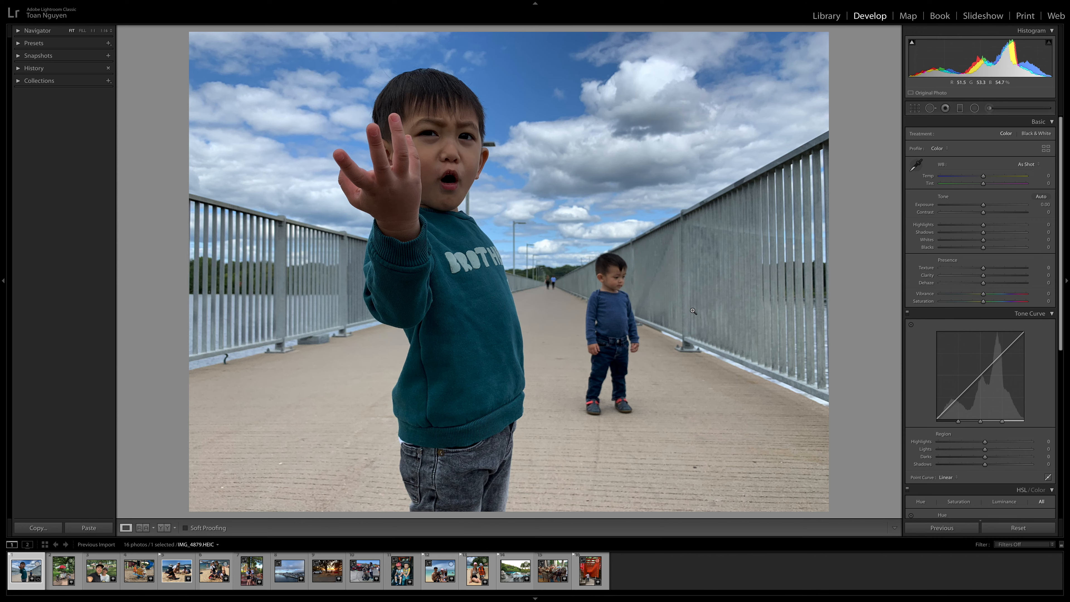
# - Look through the imported photos one by one, from the second to the last, to review their light and colour
pyautogui.click(70, 572)
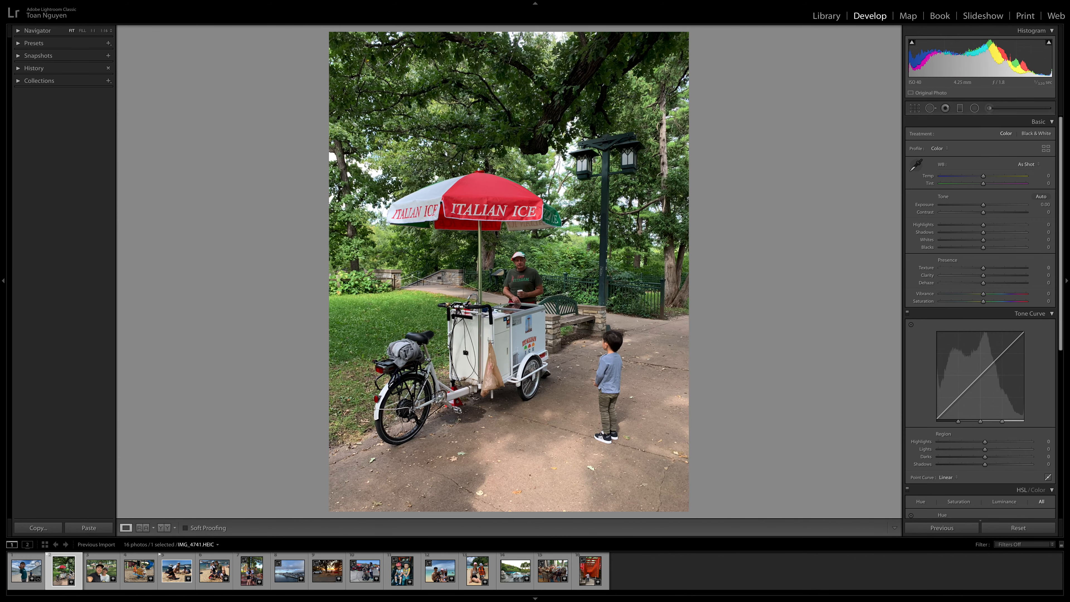
pyautogui.press('Right')
pyautogui.press('Right')
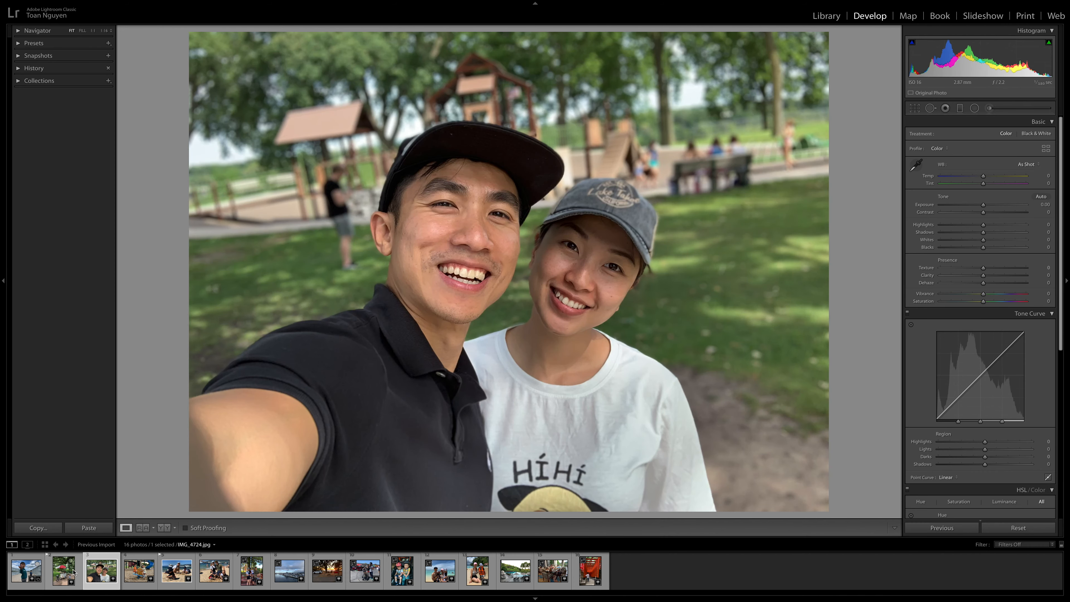
pyautogui.press('Right')
pyautogui.press('Right')
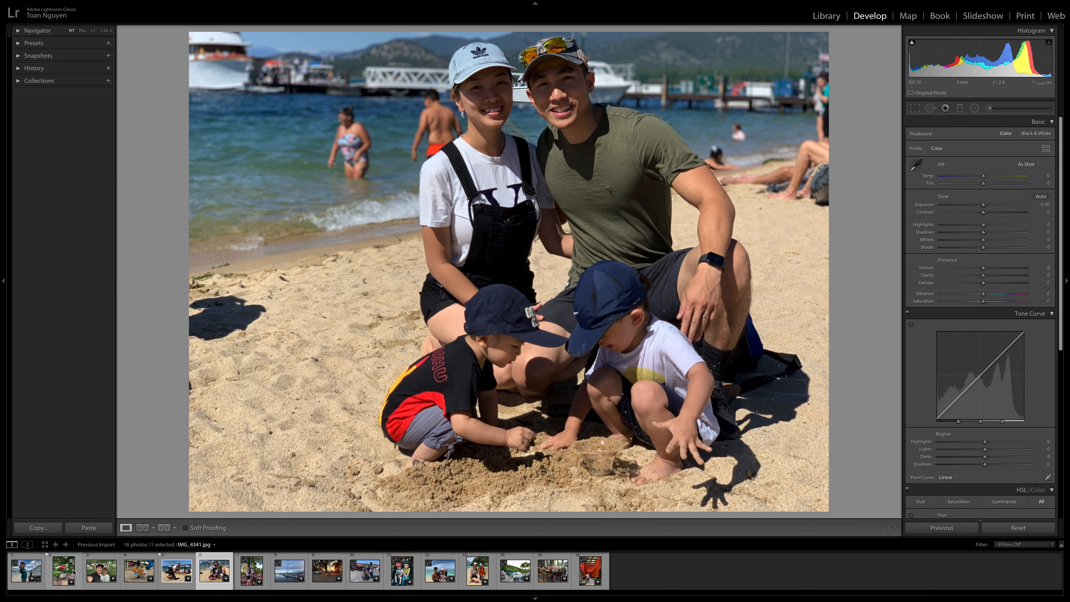
pyautogui.press('Right')
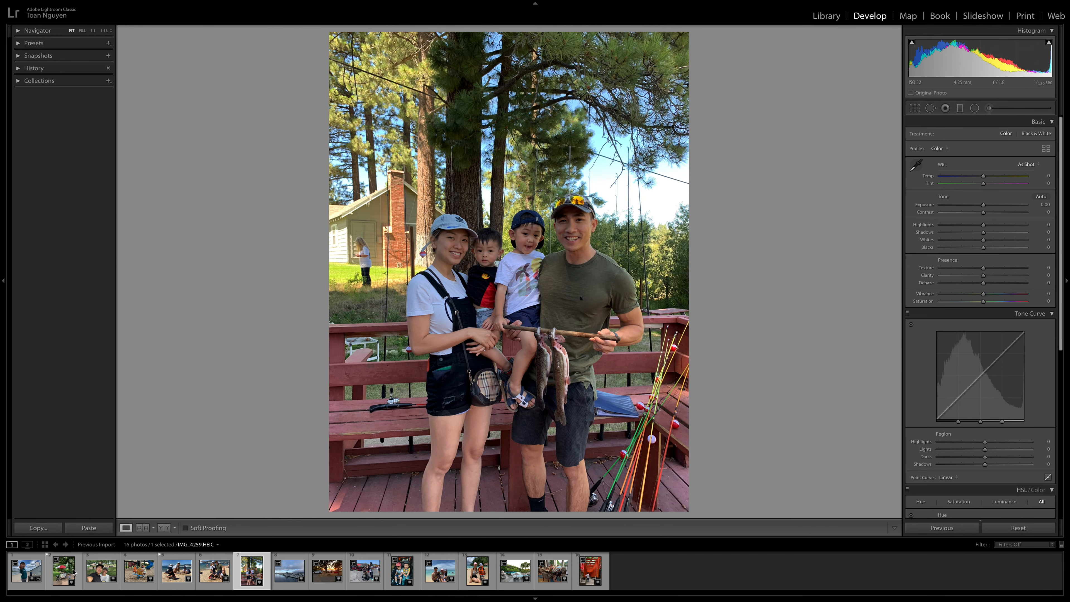
pyautogui.press('Right')
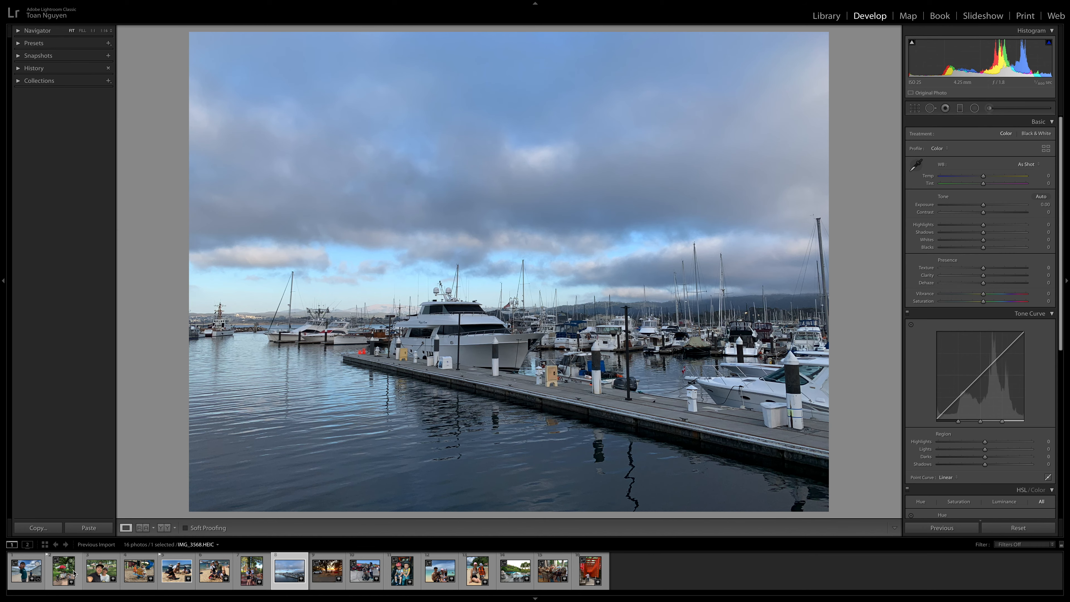
pyautogui.press('Right')
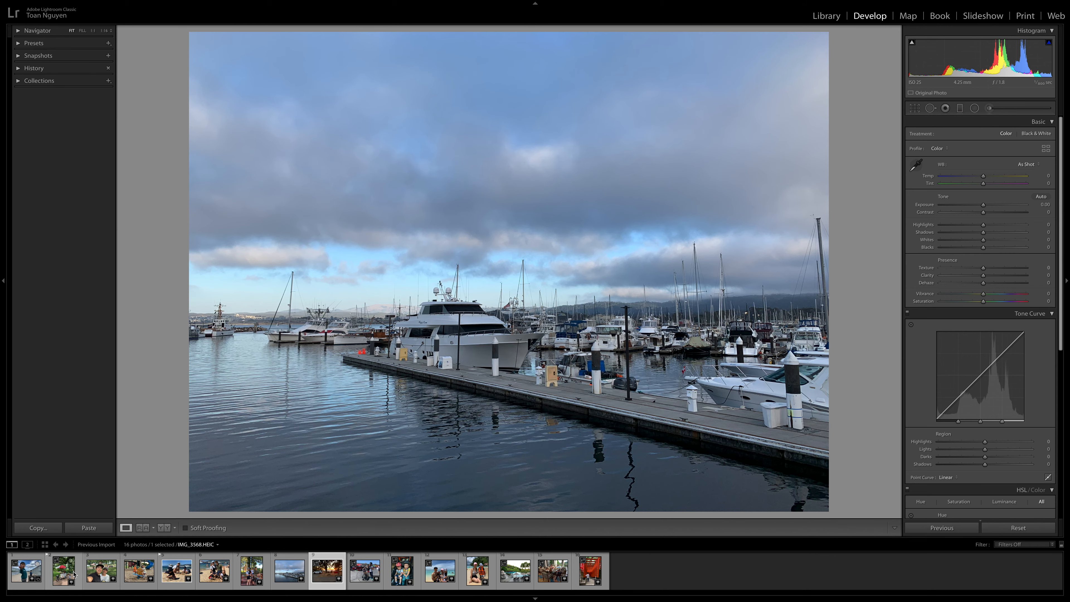
pyautogui.press('Right')
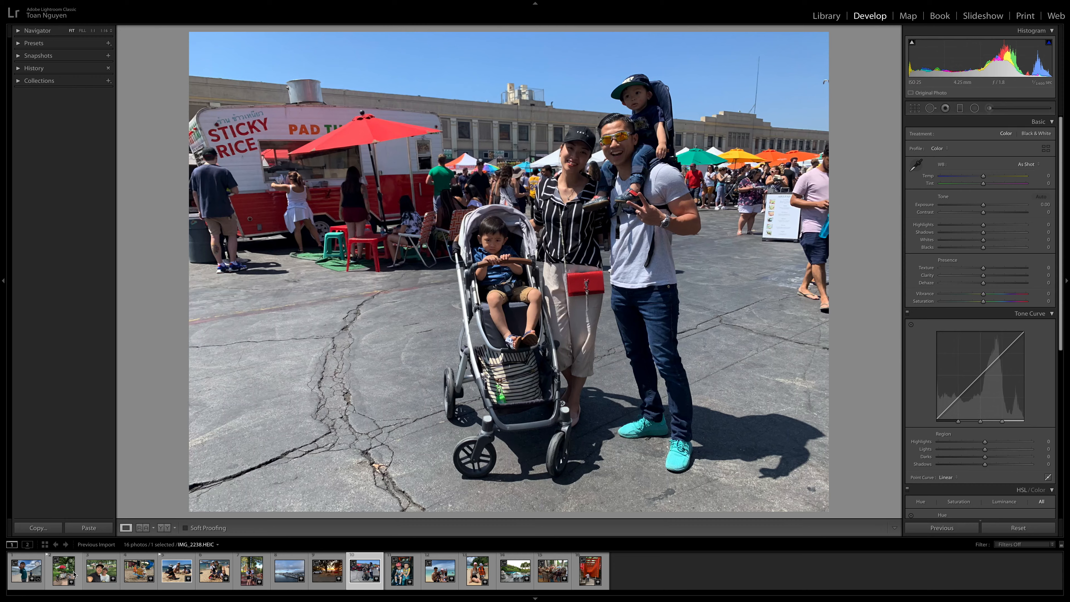
pyautogui.press('Right')
pyautogui.press('Right')
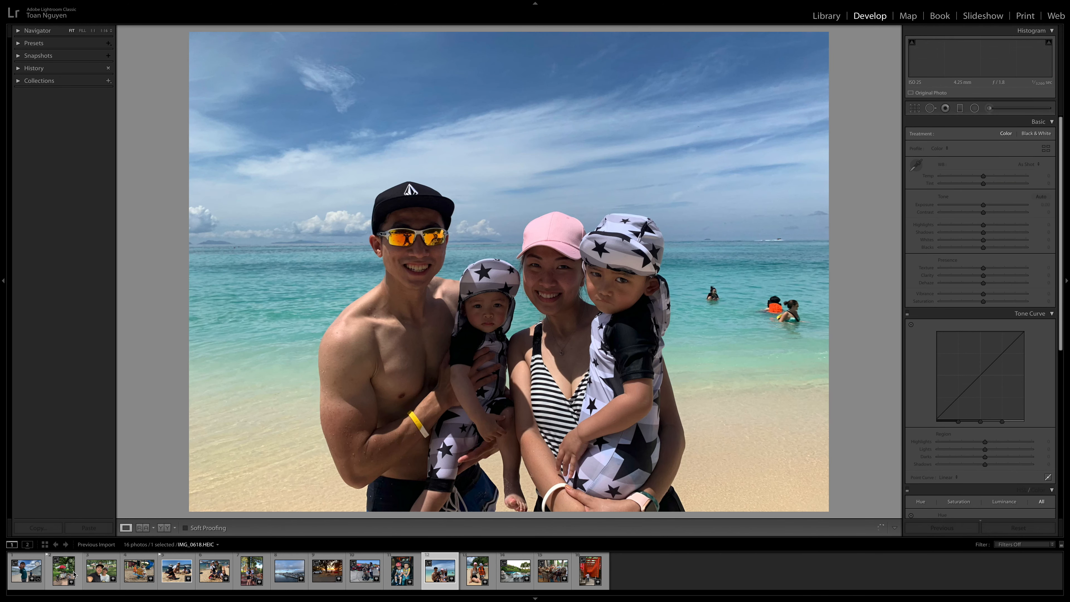
pyautogui.press('Right')
pyautogui.press('Right')
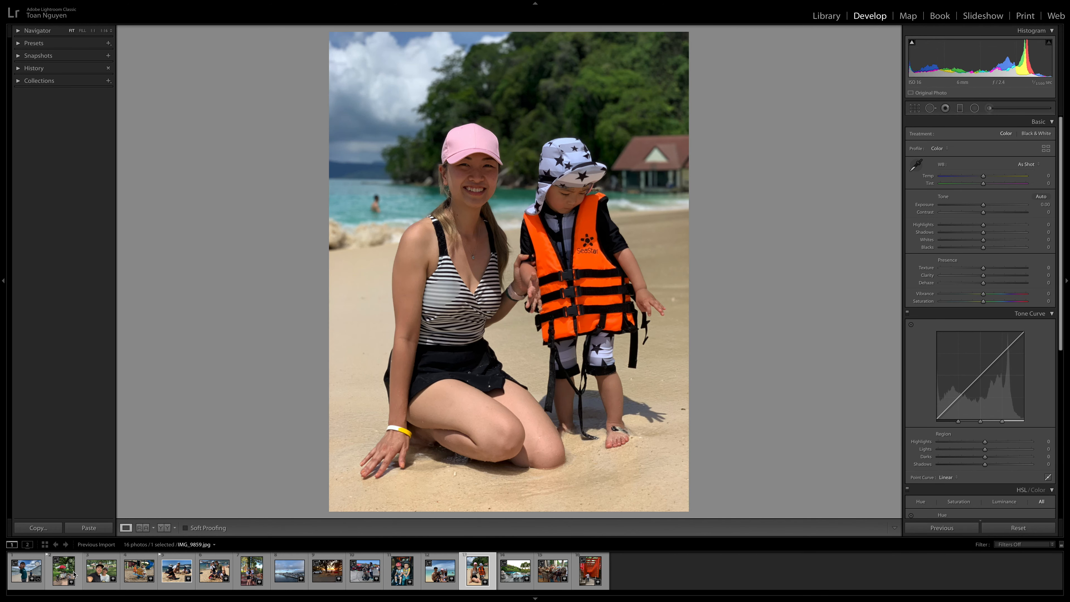
pyautogui.press('Right')
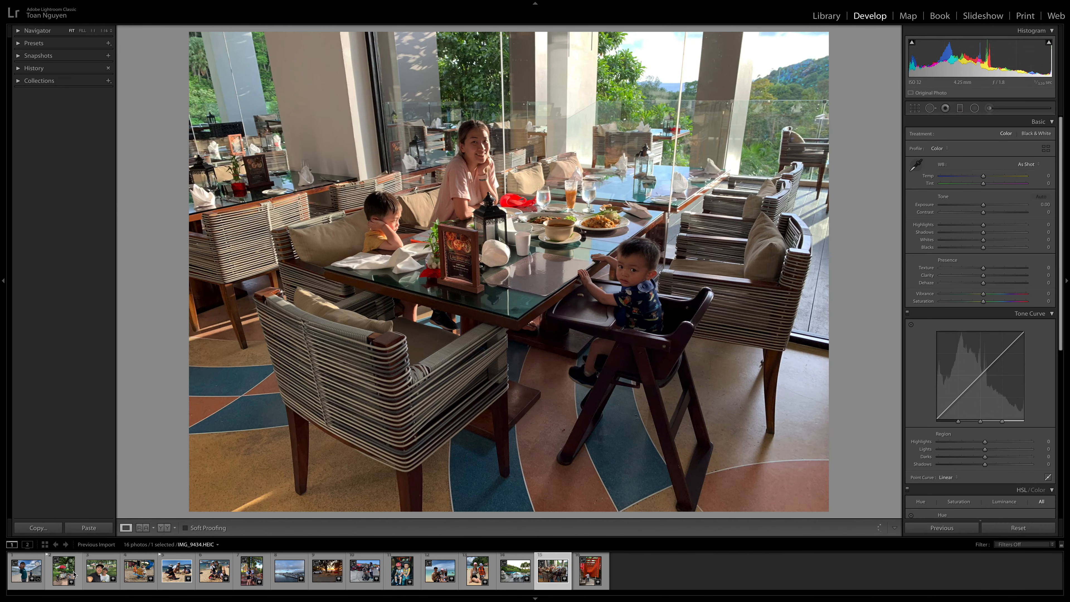
pyautogui.press('Right')
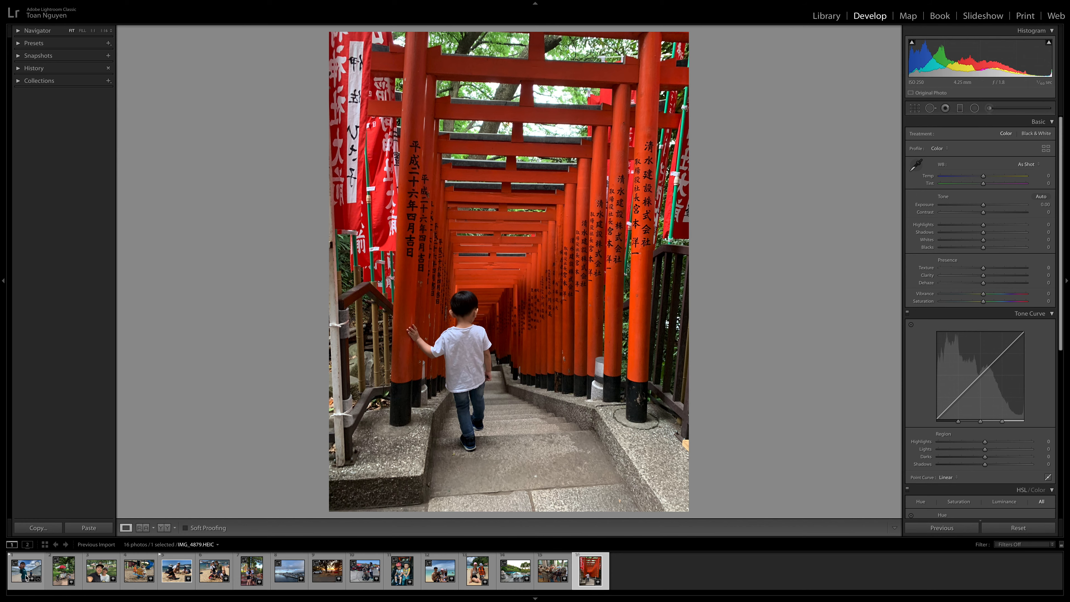
# - Open the bridge photo IMG_4879 and collapse the Tone Curve and HSL adjustments, leaving only the Basic adjustments expanded
pyautogui.click(24, 576)
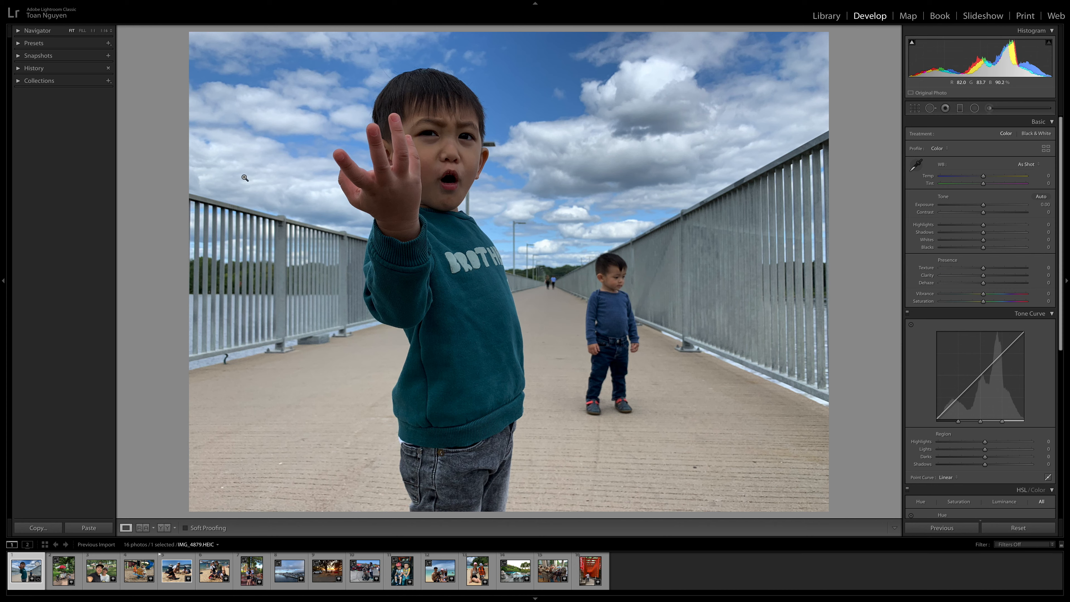
pyautogui.scroll(-10, 952, 320)
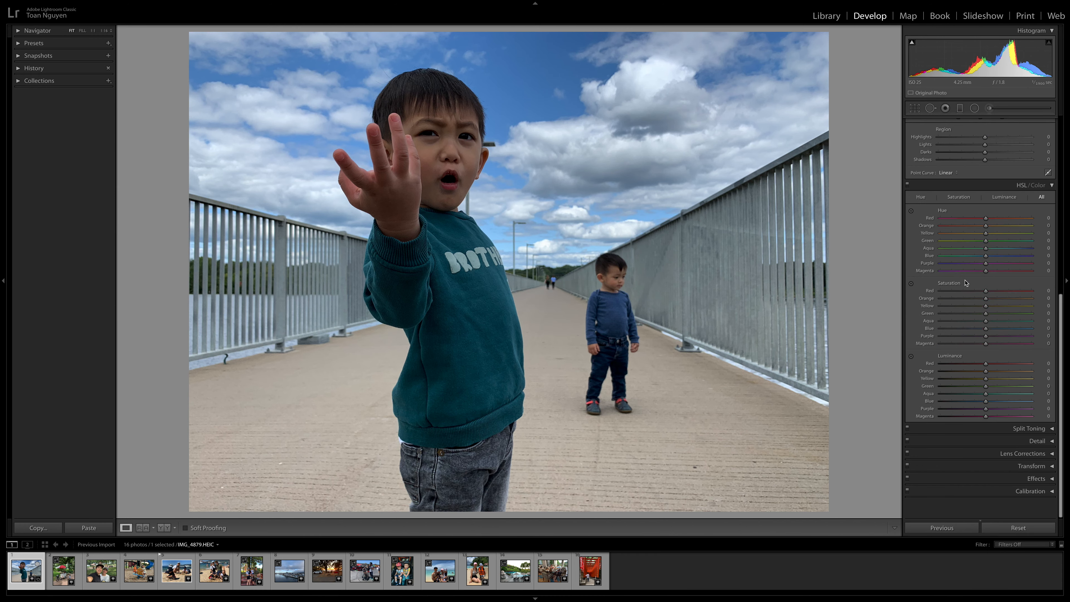
pyautogui.scroll(10, 965, 283)
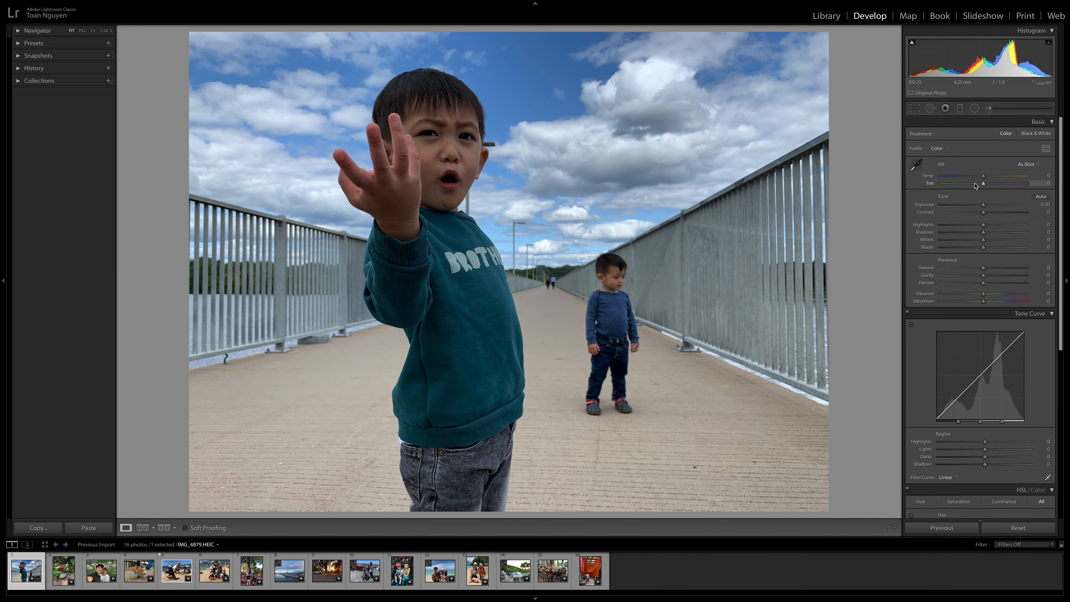
pyautogui.click(1051, 122)
pyautogui.click(1051, 134)
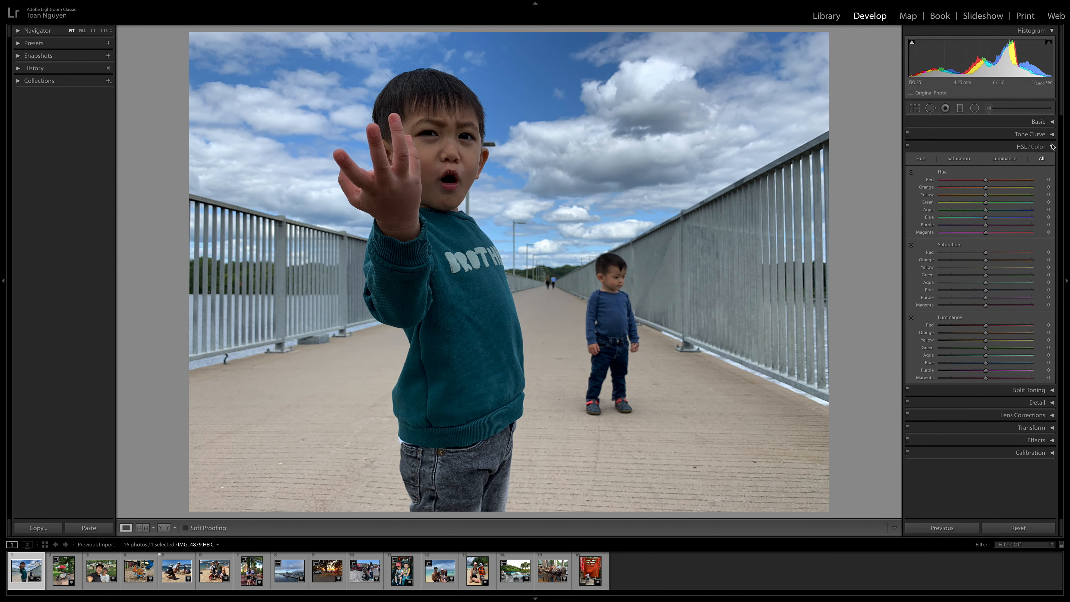
pyautogui.click(1052, 147)
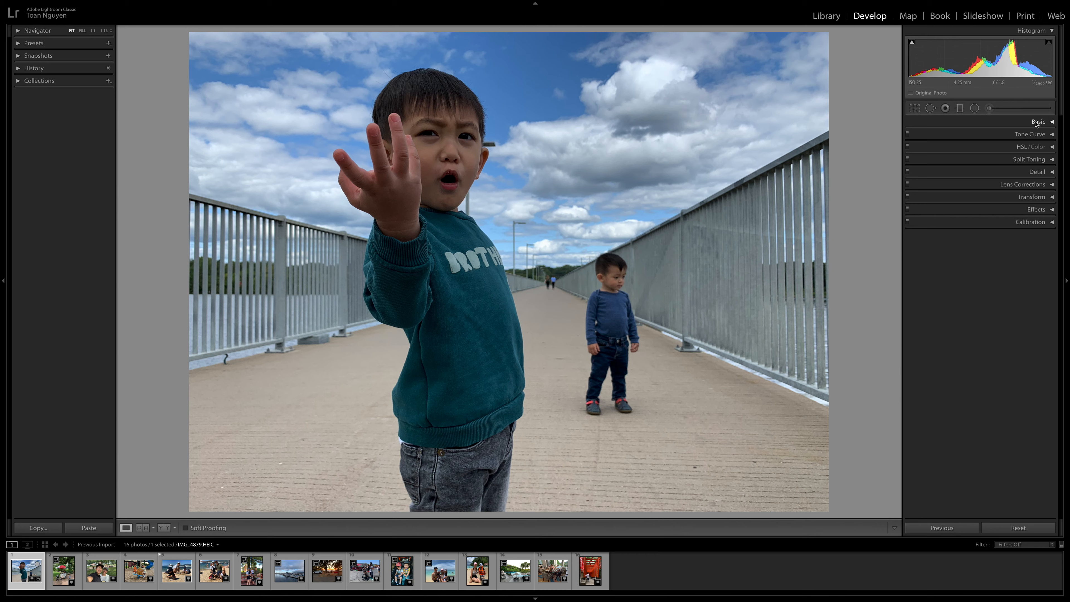
pyautogui.click(1045, 125)
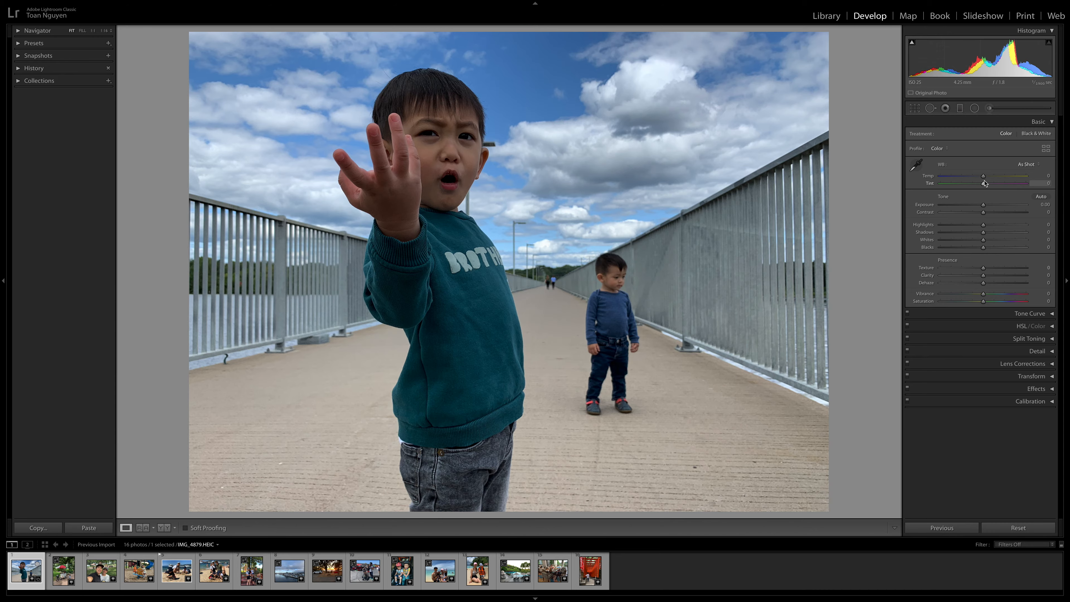
# - Try a cooler temperature of about -23 on the bridge photo and reset it to 0
pyautogui.moveTo(984, 180)
pyautogui.mouseDown()
pyautogui.moveTo(993, 176)
pyautogui.moveTo(948, 176)
pyautogui.moveTo(1047, 180)
pyautogui.moveTo(948, 176)
pyautogui.moveTo(974, 178)
pyautogui.mouseUp()
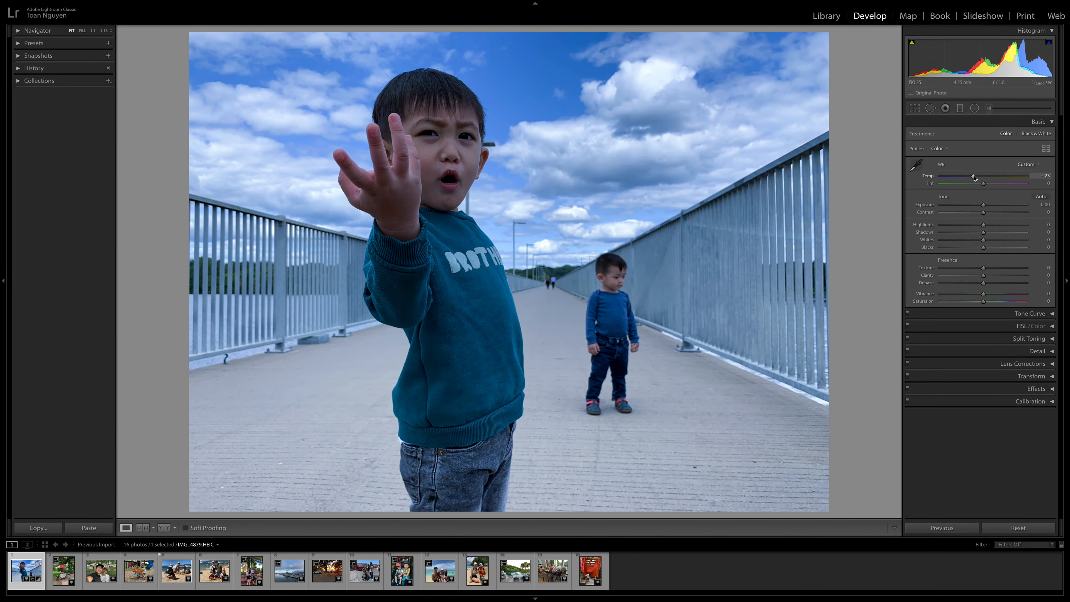
pyautogui.doubleClick(974, 176)
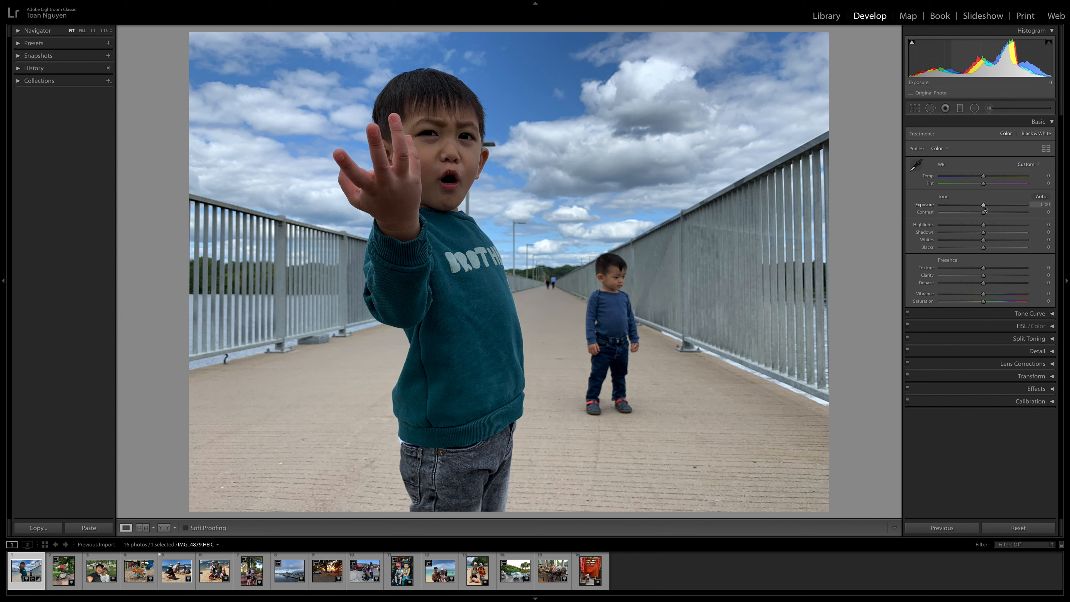
# - Set the bridge photo's exposure to +0.70, contrast to +5 and highlights to -55
pyautogui.moveTo(983, 207); pyautogui.dragTo(989, 206)
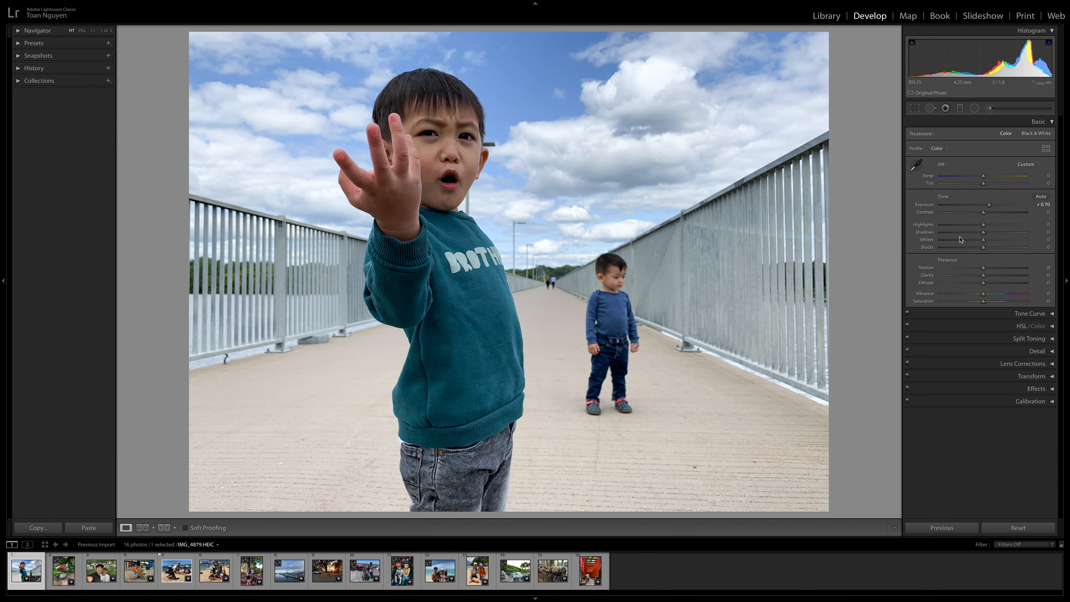
pyautogui.moveTo(984, 216)
pyautogui.mouseDown()
pyautogui.moveTo(1030, 216)
pyautogui.moveTo(937, 216)
pyautogui.moveTo(1039, 222)
pyautogui.moveTo(933, 217)
pyautogui.moveTo(985, 222)
pyautogui.mouseUp()
pyautogui.moveTo(983, 225); pyautogui.dragTo(960, 232)
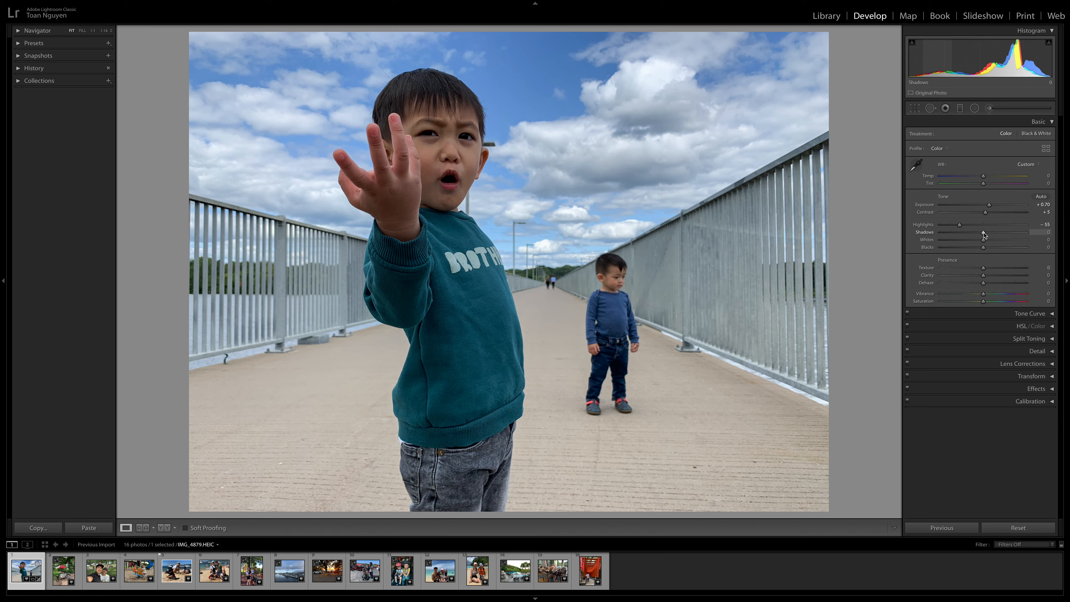
# - Balance the remaining tones of the bridge photo with shadows +37, highlights -52, whites +19 and blacks +25
pyautogui.moveTo(983, 232)
pyautogui.mouseDown()
pyautogui.moveTo(1017, 238)
pyautogui.moveTo(986, 239)
pyautogui.moveTo(1001, 239)
pyautogui.mouseUp()
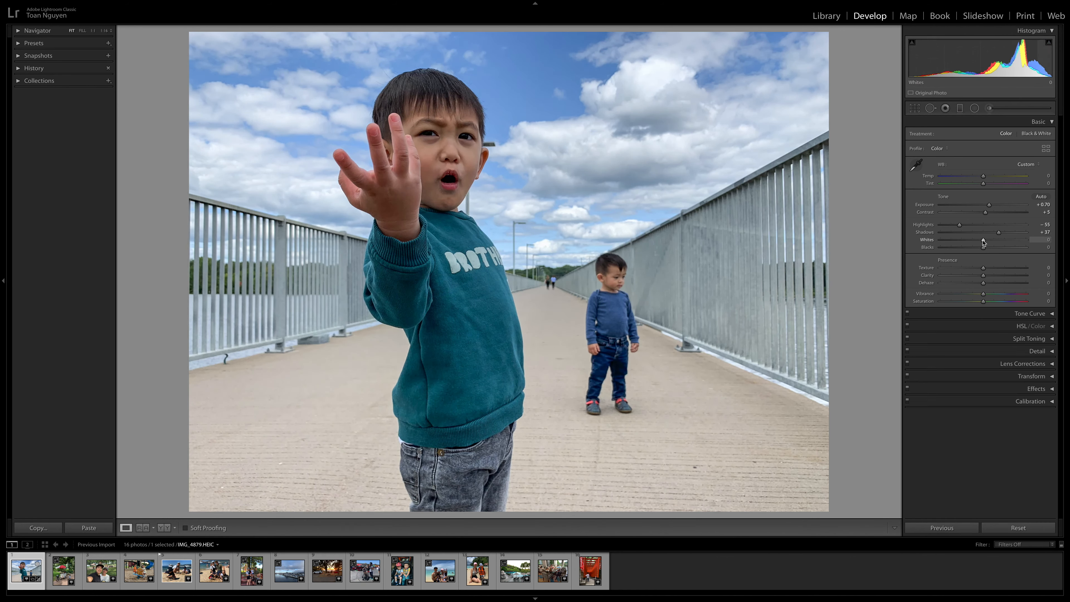
pyautogui.moveTo(959, 224); pyautogui.dragTo(1011, 241)
pyautogui.doubleClick(1010, 241)
pyautogui.moveTo(944, 230); pyautogui.dragTo(993, 243)
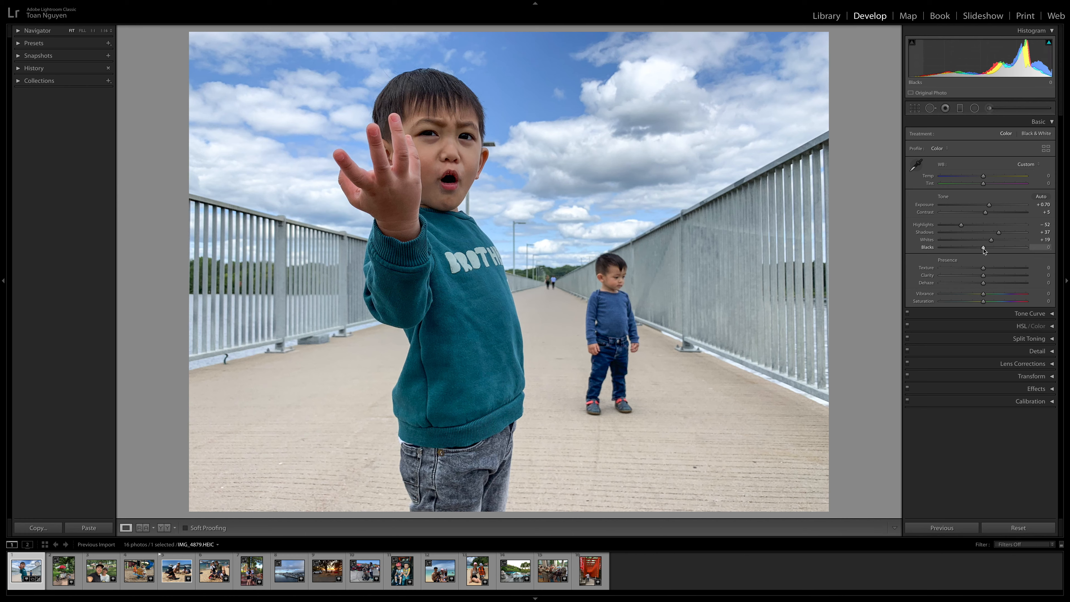
pyautogui.moveTo(983, 249); pyautogui.dragTo(985, 251)
pyautogui.moveTo(986, 251)
pyautogui.mouseDown()
pyautogui.moveTo(940, 252)
pyautogui.moveTo(992, 253)
pyautogui.mouseUp()
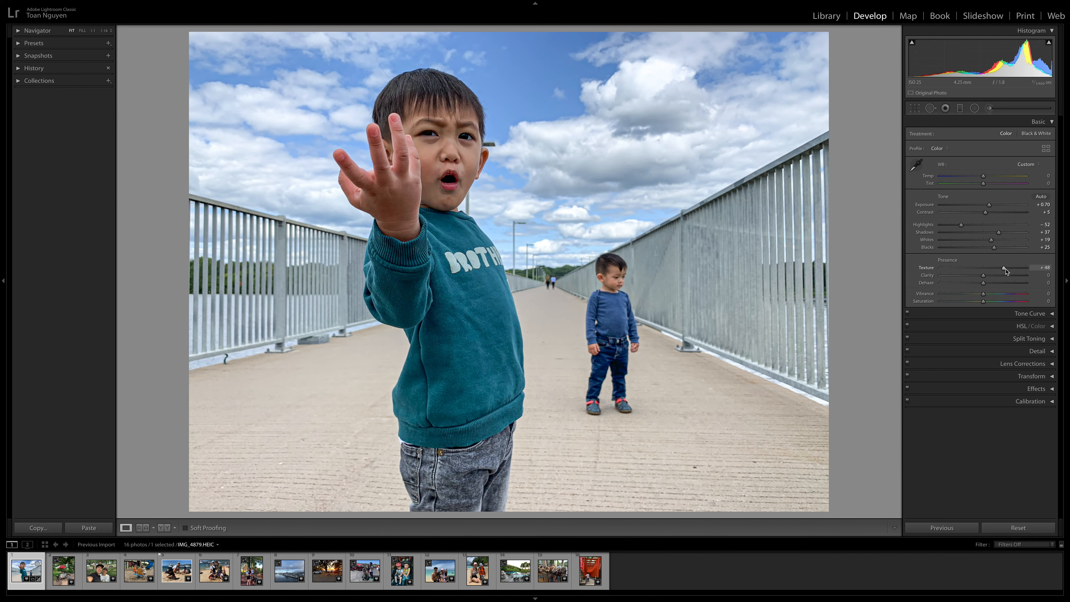
# - Try stronger and softer texture on the bridge photo and set Texture to -6, keeping Clarity at 0
pyautogui.moveTo(984, 269); pyautogui.dragTo(943, 272)
pyautogui.moveTo(933, 274); pyautogui.dragTo(976, 273)
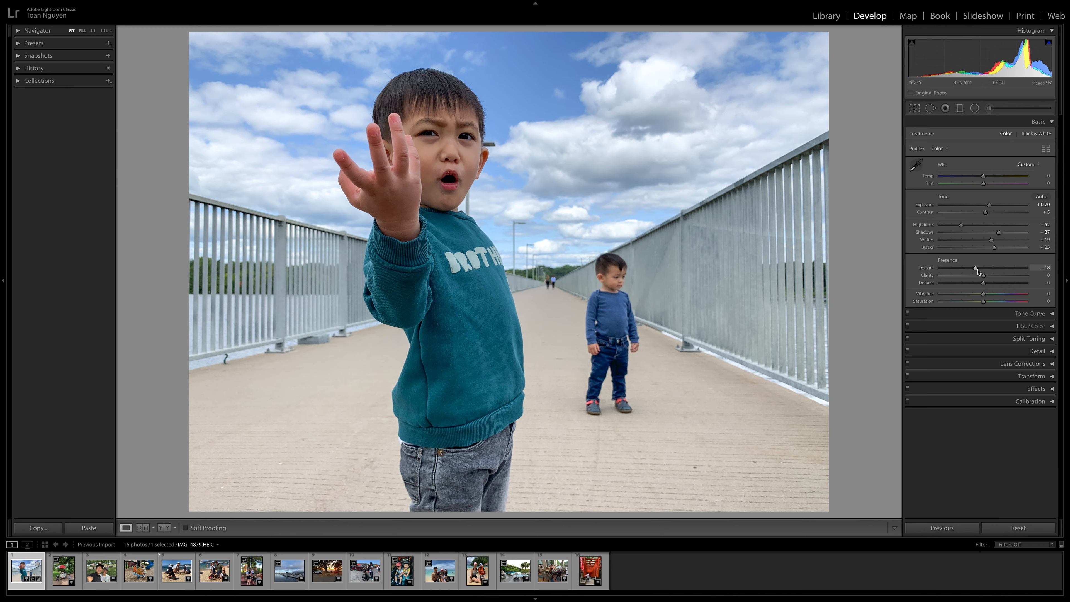
pyautogui.moveTo(980, 270)
pyautogui.mouseDown()
pyautogui.moveTo(1022, 272)
pyautogui.moveTo(983, 274)
pyautogui.mouseUp()
pyautogui.moveTo(984, 278)
pyautogui.mouseDown()
pyautogui.moveTo(1001, 282)
pyautogui.moveTo(951, 281)
pyautogui.moveTo(981, 276)
pyautogui.mouseUp()
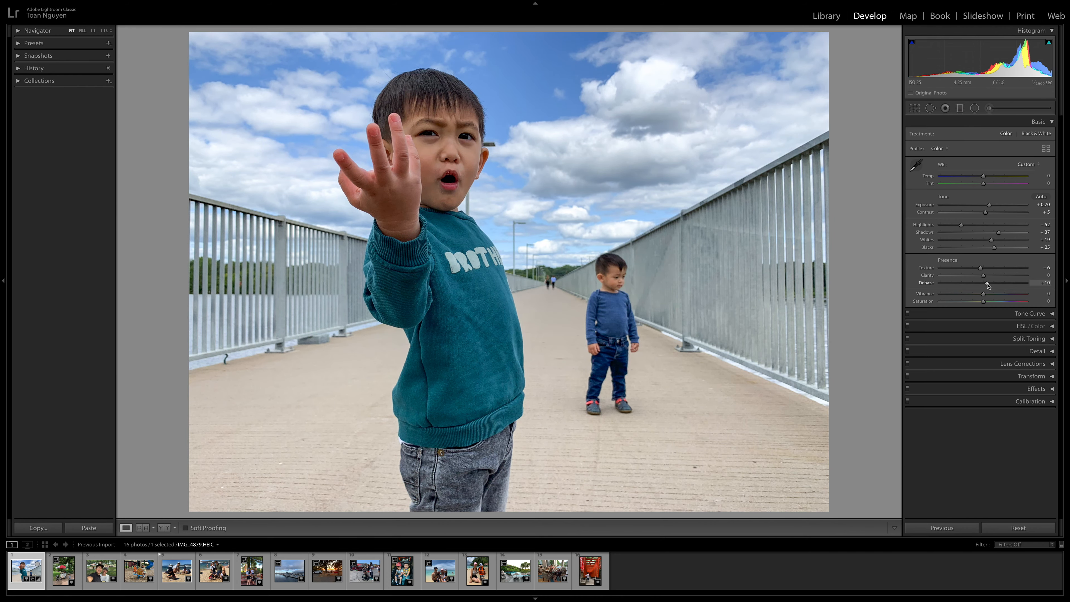
# - Set the bridge photo's Dehaze to +8 and Vibrance to +22
pyautogui.moveTo(988, 285)
pyautogui.mouseDown()
pyautogui.moveTo(1042, 290)
pyautogui.moveTo(941, 290)
pyautogui.moveTo(1002, 290)
pyautogui.moveTo(975, 285)
pyautogui.moveTo(986, 286)
pyautogui.mouseUp()
pyautogui.moveTo(983, 294)
pyautogui.mouseDown()
pyautogui.moveTo(1019, 301)
pyautogui.moveTo(984, 300)
pyautogui.mouseUp()
pyautogui.moveTo(984, 296); pyautogui.dragTo(994, 298)
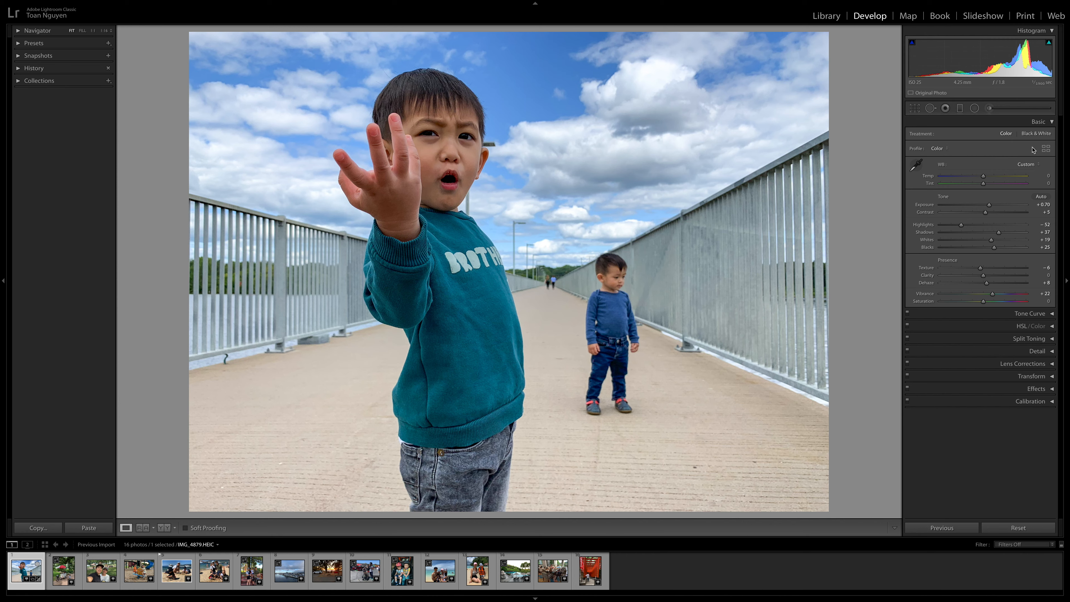
# - Set the bridge photo's exposure to +0.85 and compare the before and after versions side by side
pyautogui.click(1051, 121)
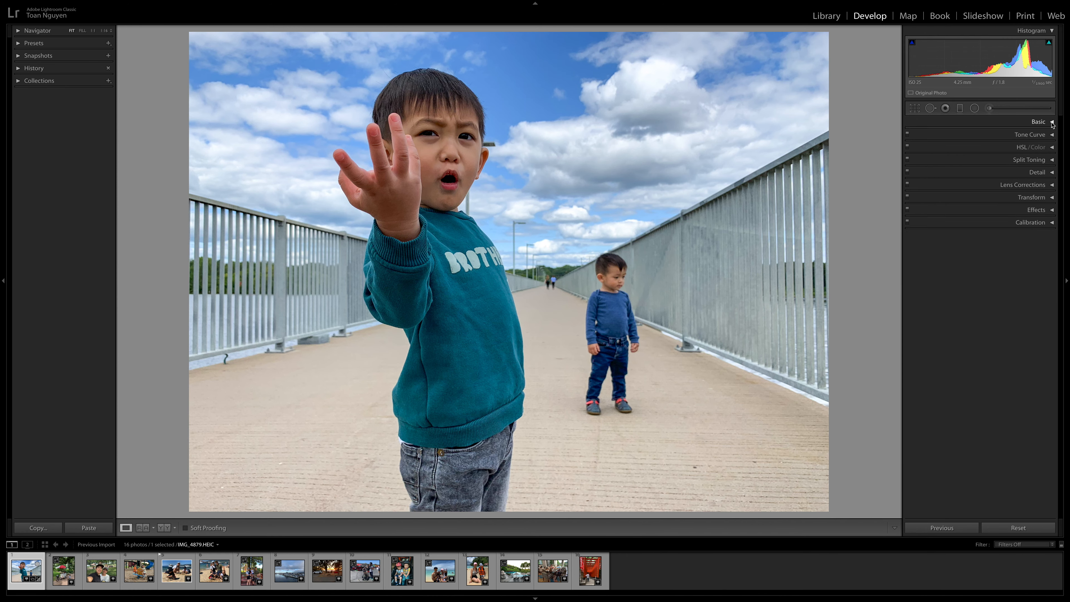
pyautogui.click(1051, 122)
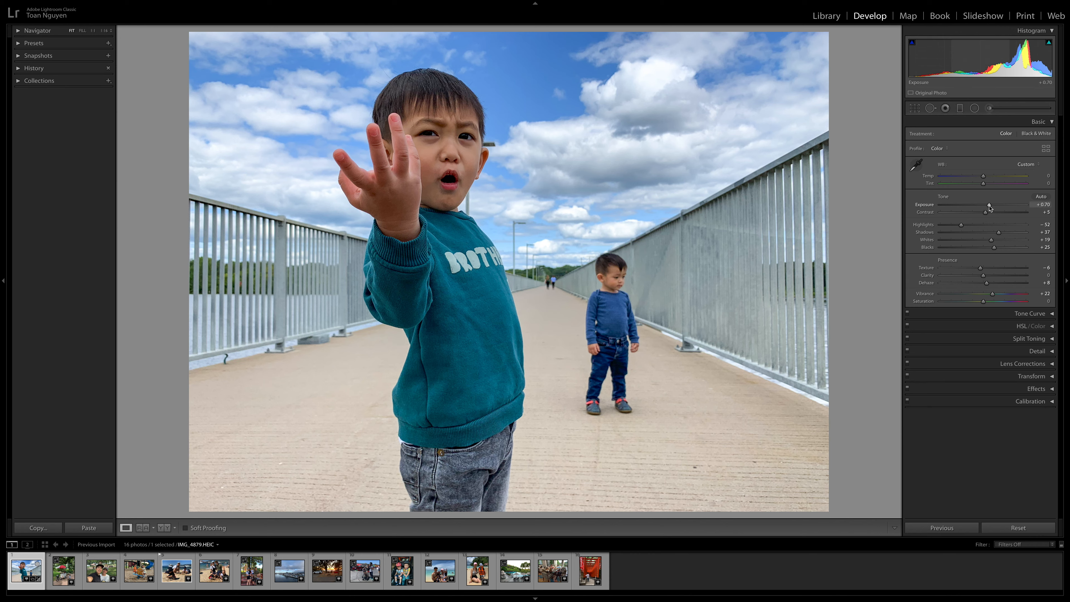
pyautogui.moveTo(989, 207); pyautogui.dragTo(991, 206)
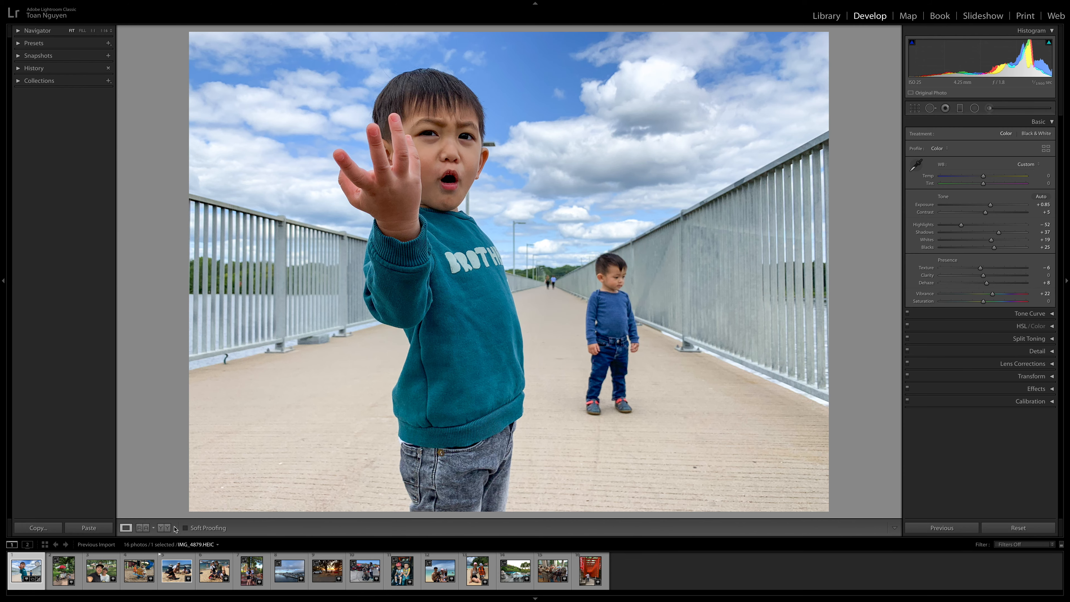
pyautogui.click(163, 528)
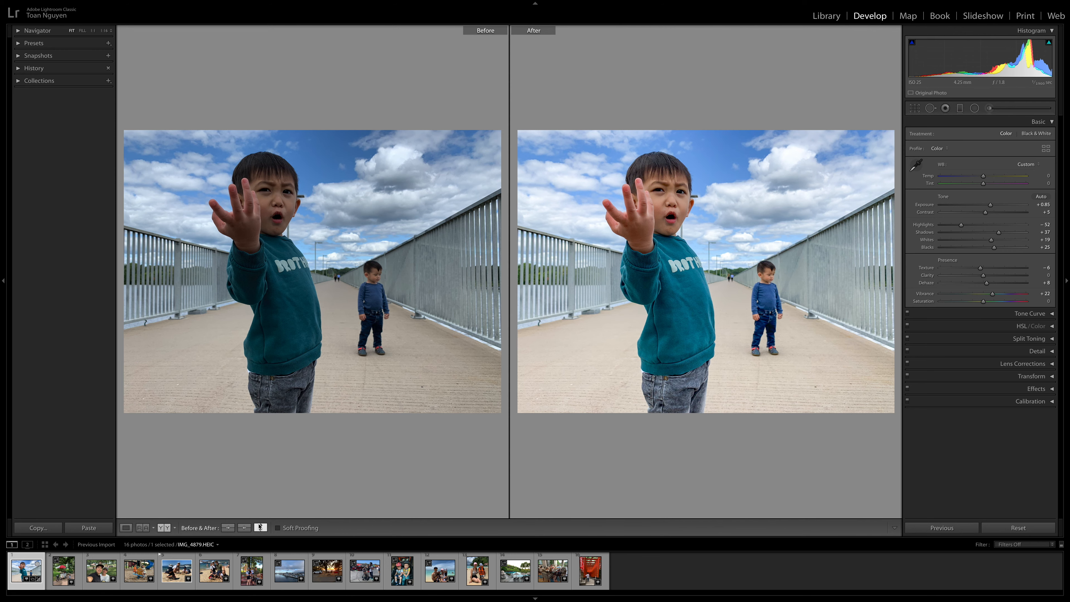
# - Switch to the beach photo IMG_4352 and display it in the single-image view
pyautogui.click(176, 573)
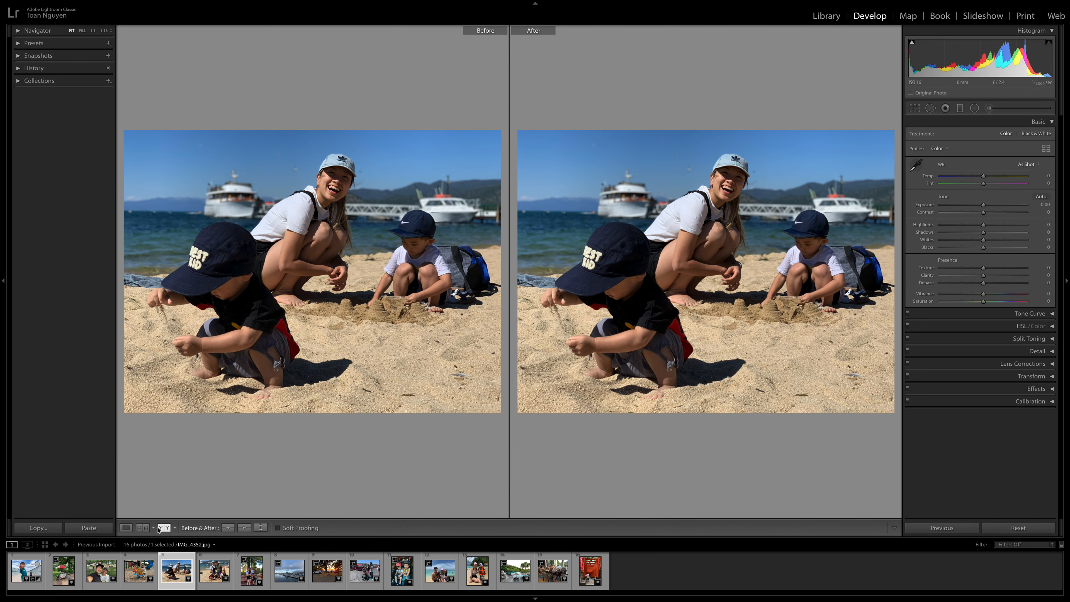
pyautogui.click(128, 528)
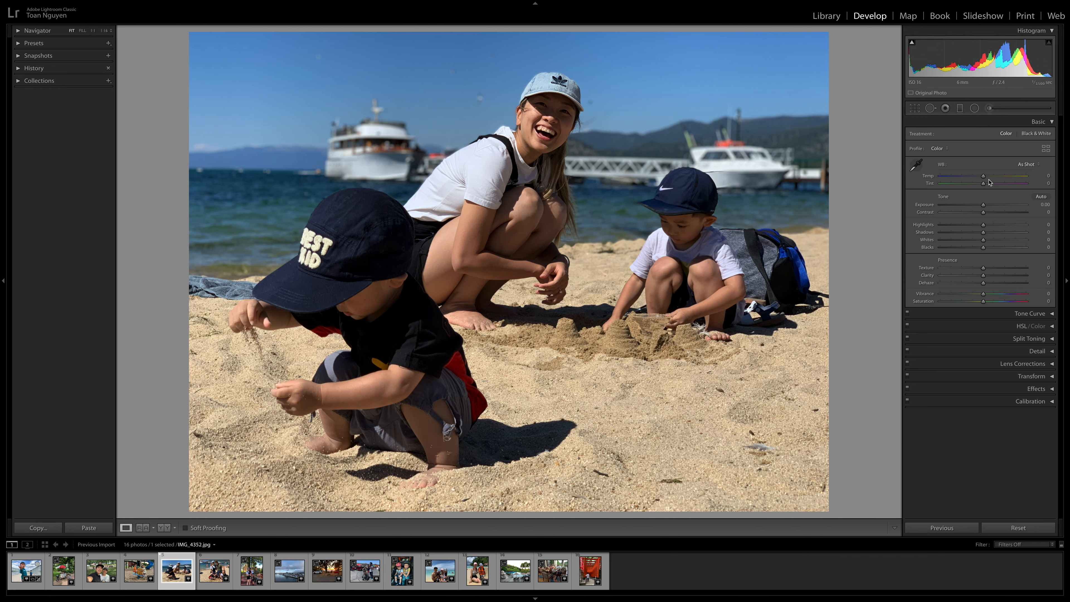
# - Try a warmer temperature of +19 on the beach photo and return it to 0
pyautogui.moveTo(983, 177); pyautogui.dragTo(991, 177)
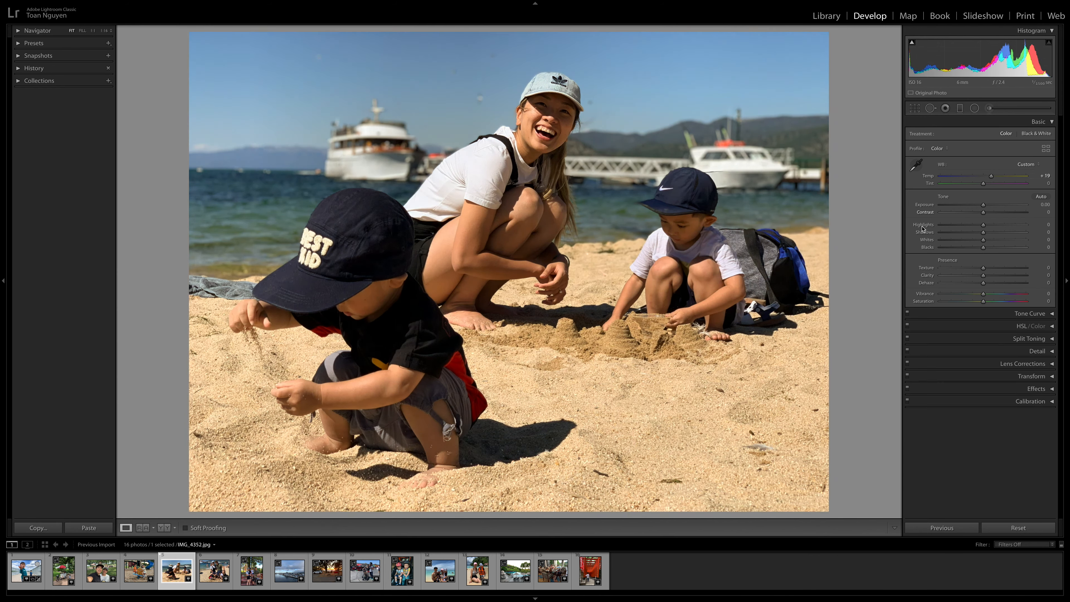
pyautogui.moveTo(991, 177); pyautogui.dragTo(979, 177)
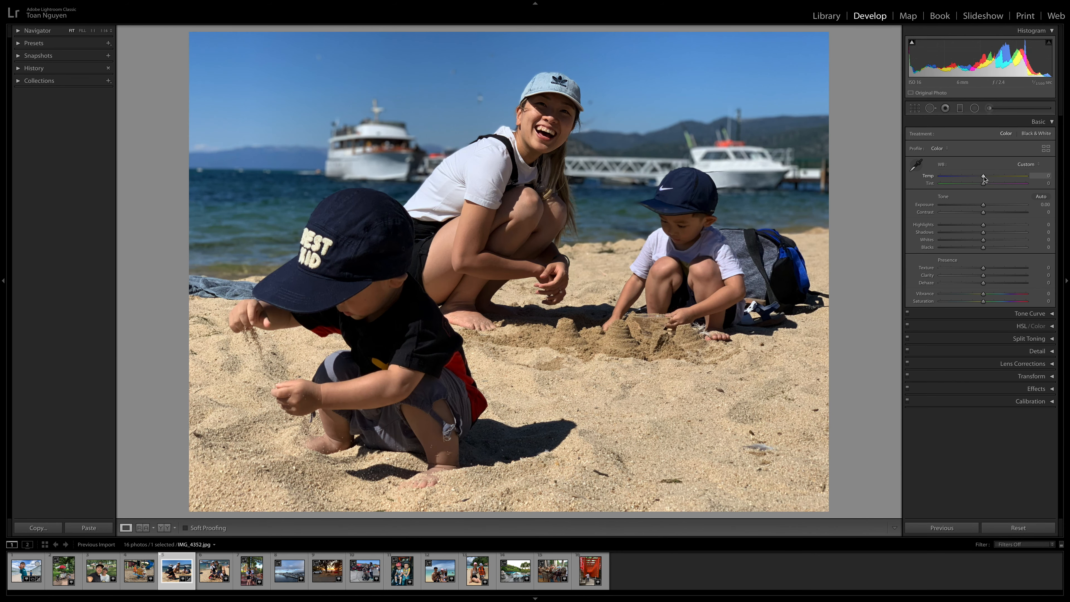
# - Set the beach photo's exposure to +0.80 and its contrast to +8, keeping the temperature at 0
pyautogui.doubleClick(979, 176)
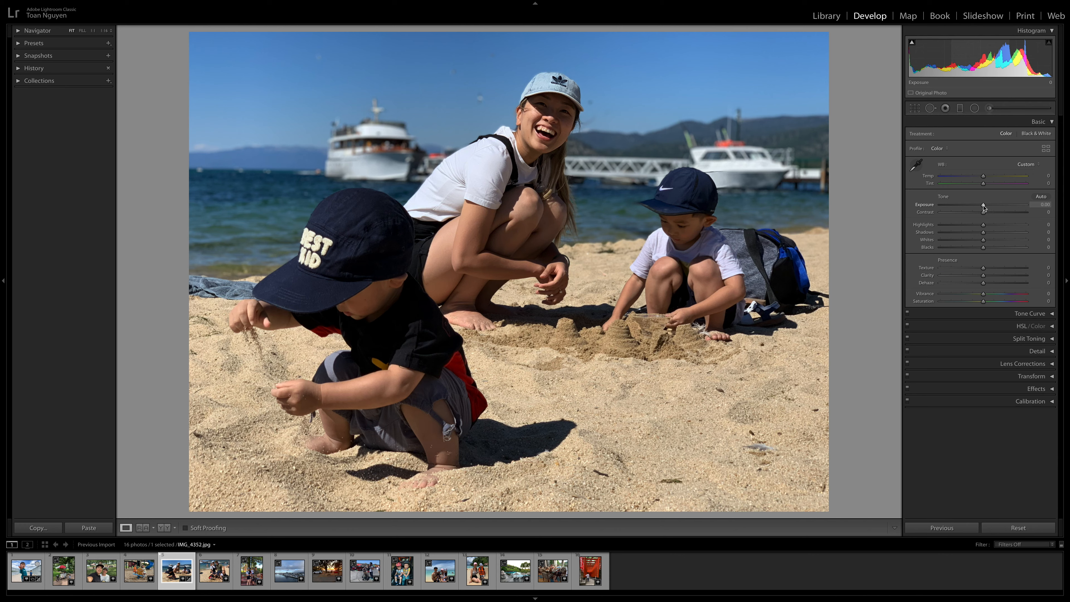
pyautogui.moveTo(983, 206); pyautogui.dragTo(990, 206)
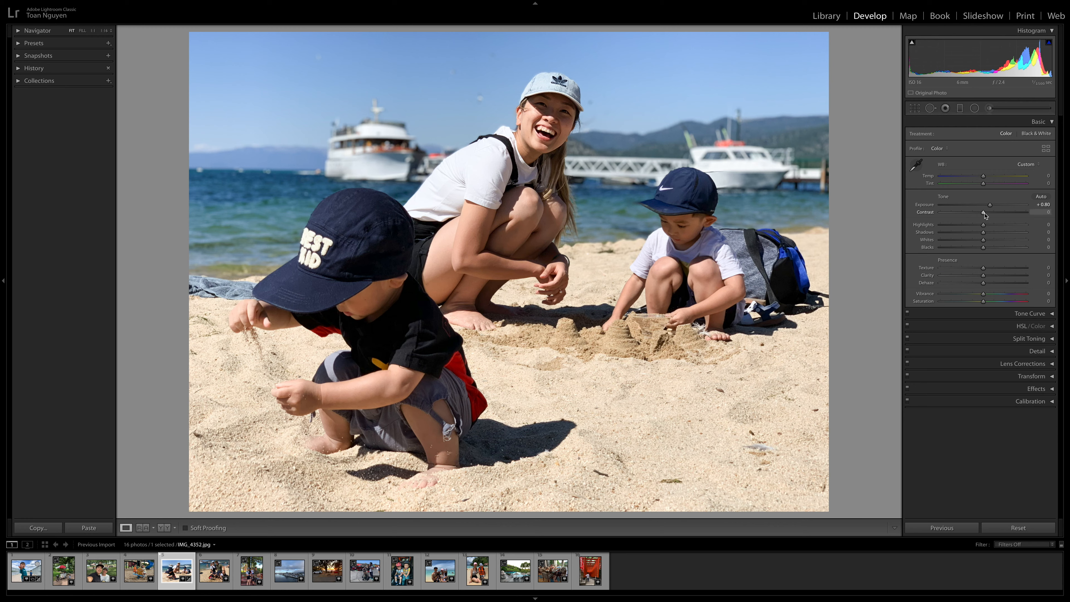
pyautogui.moveTo(983, 214); pyautogui.dragTo(987, 214)
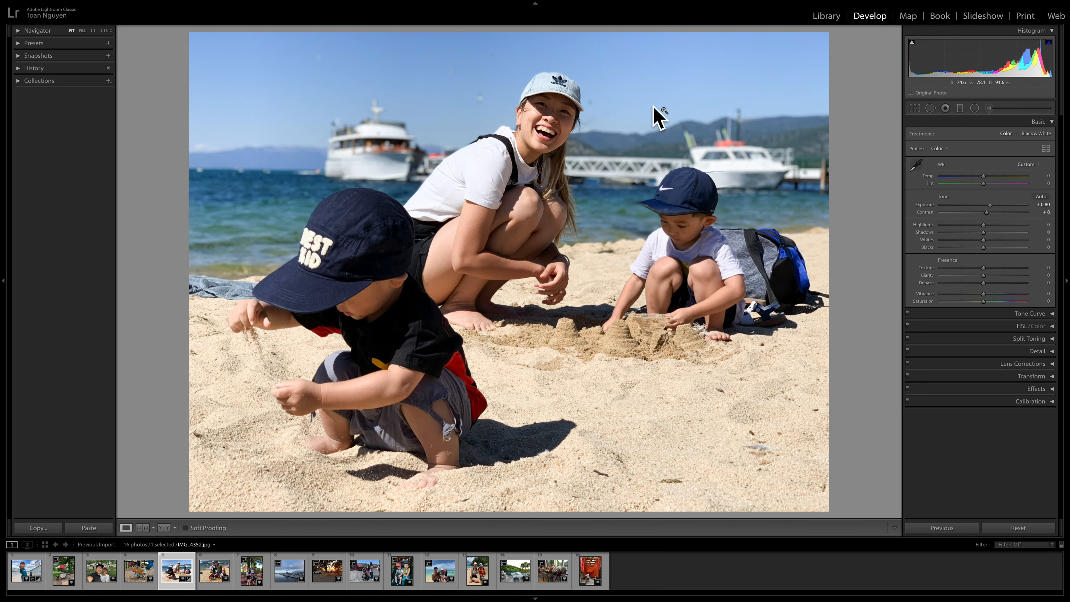
# - Balance the beach photo's tones with Highlights at −57, Shadows at +44, Whites at +11 and Blacks at +29
pyautogui.moveTo(983, 225); pyautogui.dragTo(961, 227)
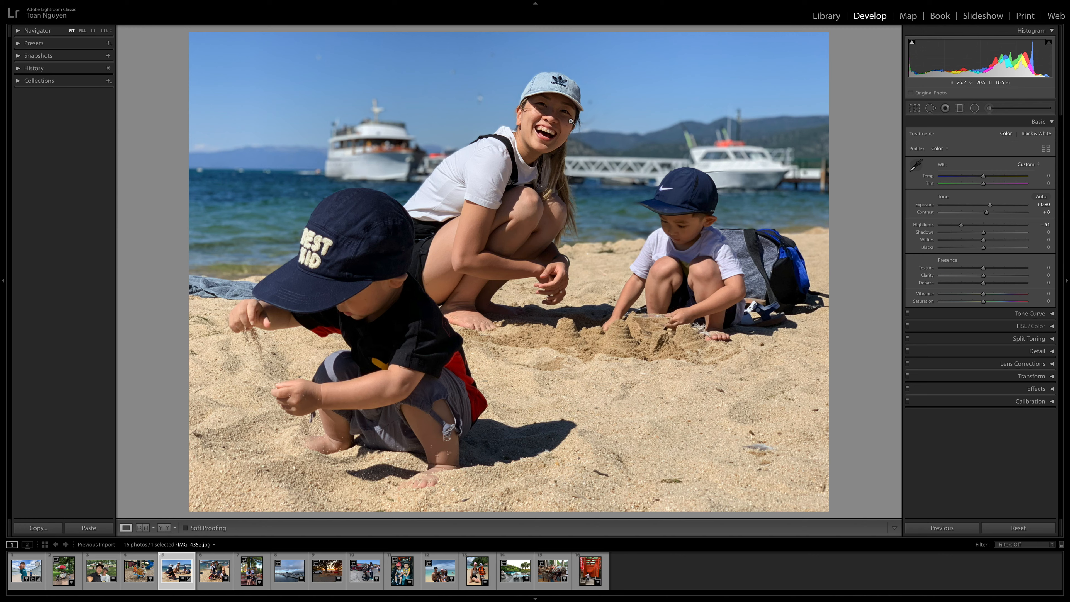
pyautogui.moveTo(984, 235)
pyautogui.mouseDown()
pyautogui.moveTo(1032, 240)
pyautogui.moveTo(1004, 239)
pyautogui.mouseUp()
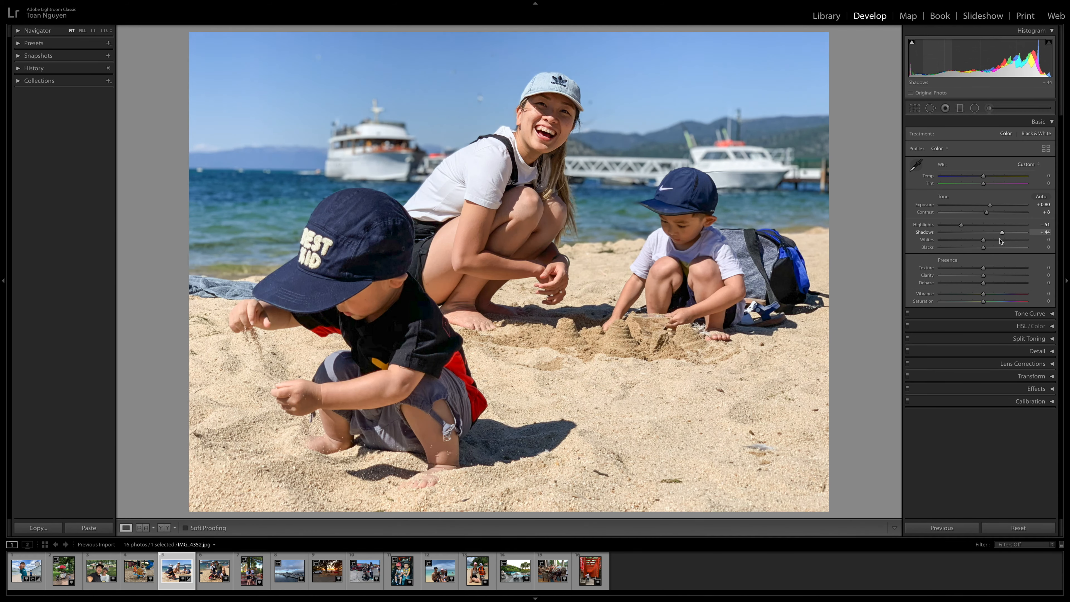
pyautogui.moveTo(984, 240); pyautogui.dragTo(959, 227)
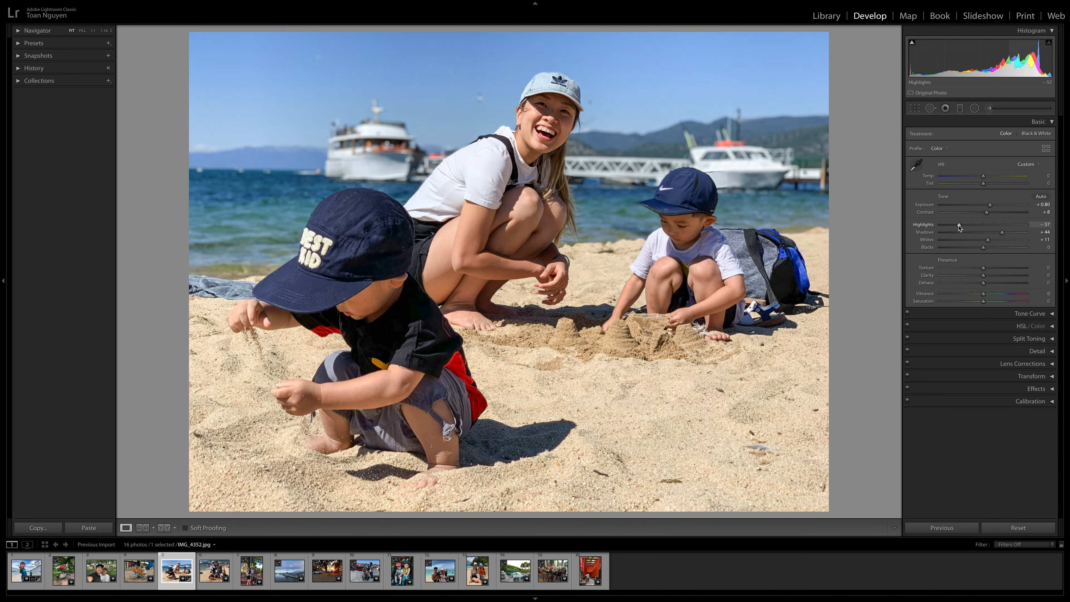
pyautogui.moveTo(986, 251); pyautogui.dragTo(994, 252)
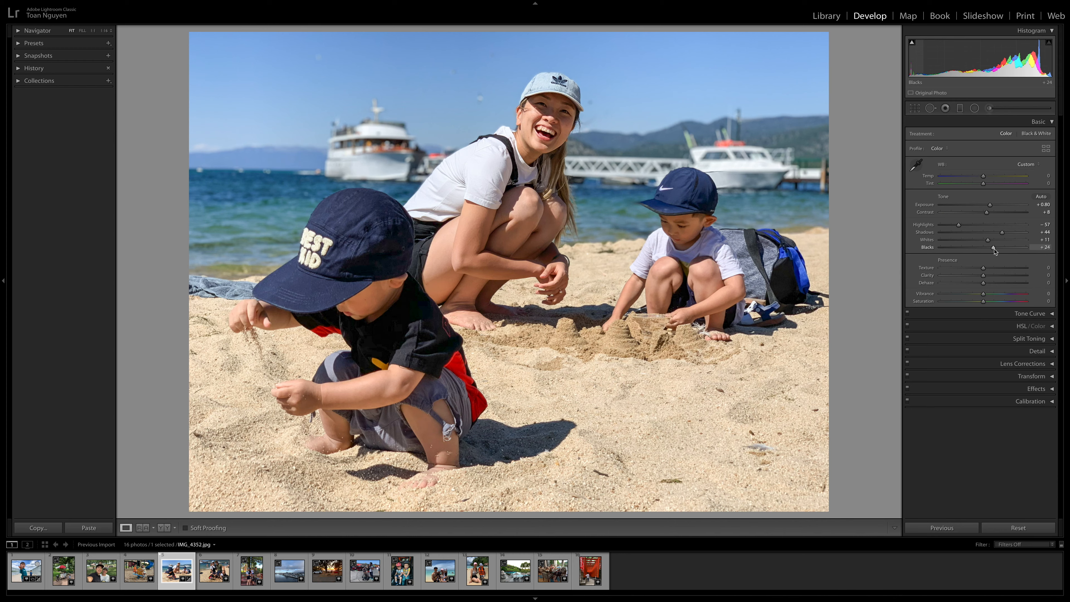
pyautogui.moveTo(991, 251); pyautogui.dragTo(997, 252)
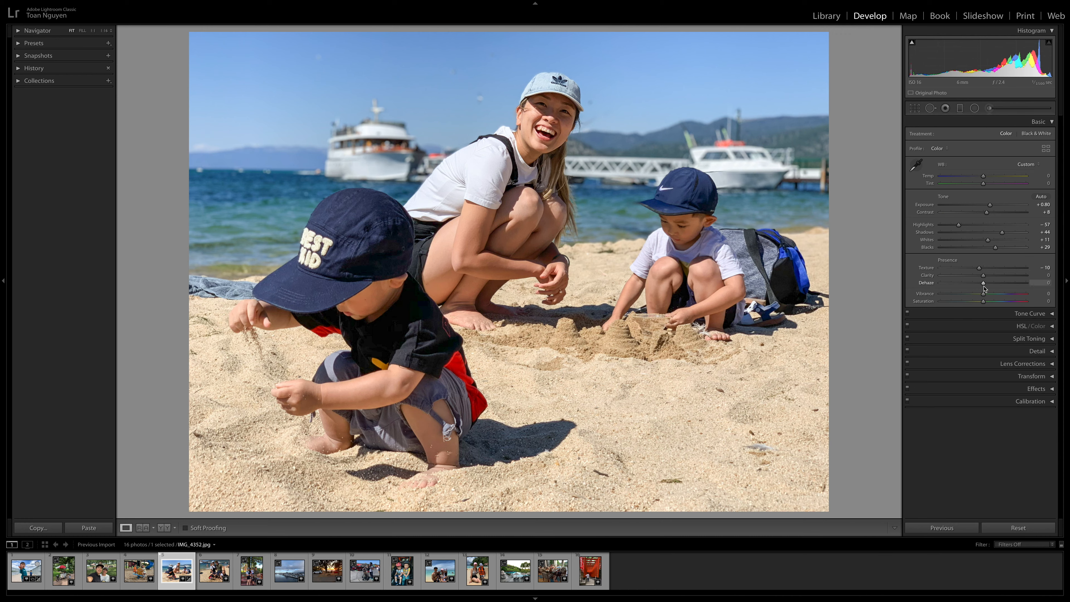
# - Set the beach photo's Texture to −10, Dehaze to +2 and Vibrance to +20
pyautogui.moveTo(984, 287); pyautogui.dragTo(986, 289)
pyautogui.moveTo(986, 296)
pyautogui.mouseDown()
pyautogui.moveTo(1033, 298)
pyautogui.moveTo(991, 298)
pyautogui.mouseUp()
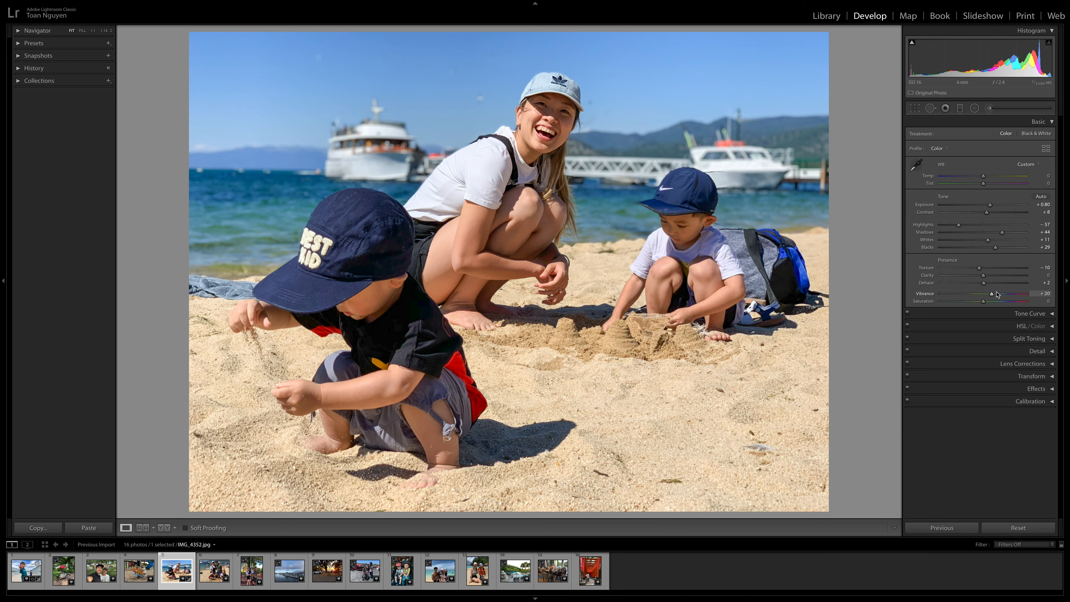
# - Set the contrast to +12 and compare the before and after versions side by side, returning to the single-image view
pyautogui.moveTo(986, 212); pyautogui.dragTo(988, 212)
pyautogui.click(164, 527)
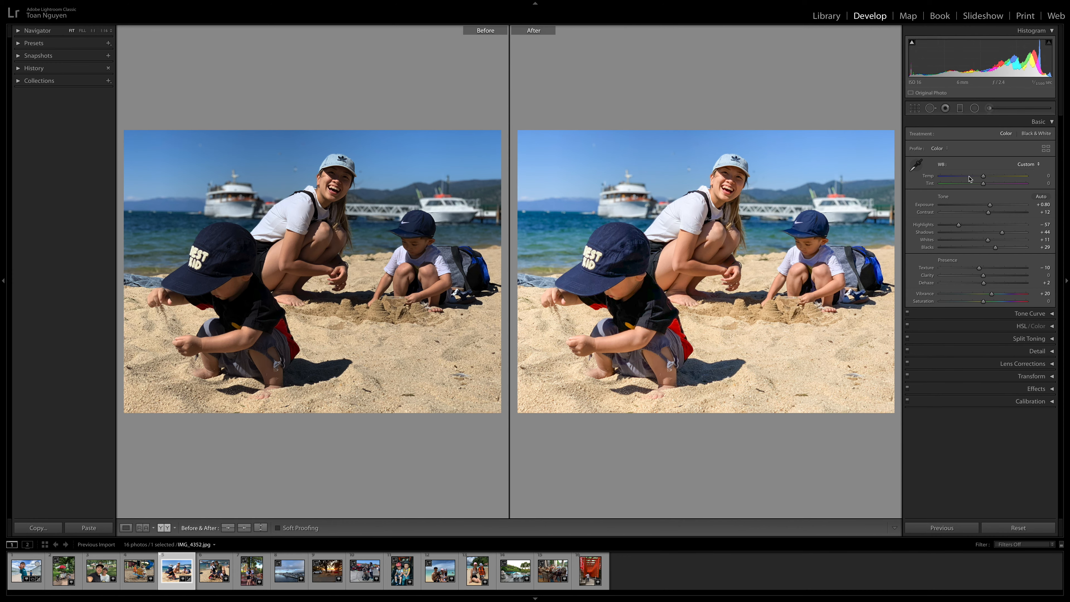
pyautogui.click(126, 527)
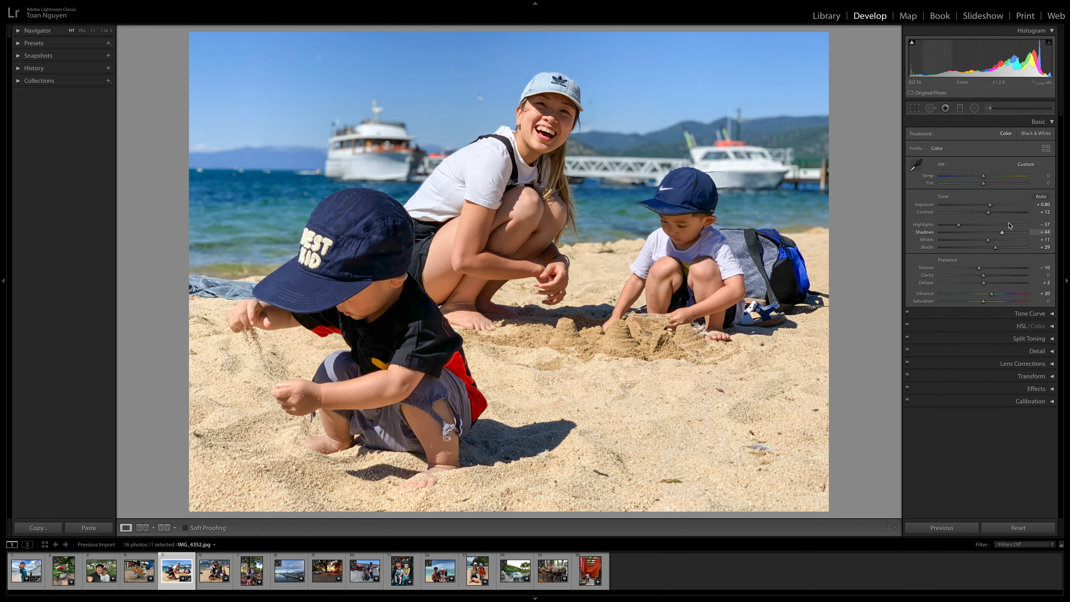
# - Adjust the beach photo's tone curve regions to Highlights +9, Lights −15, Darks +5 and Shadows −4
pyautogui.click(1011, 313)
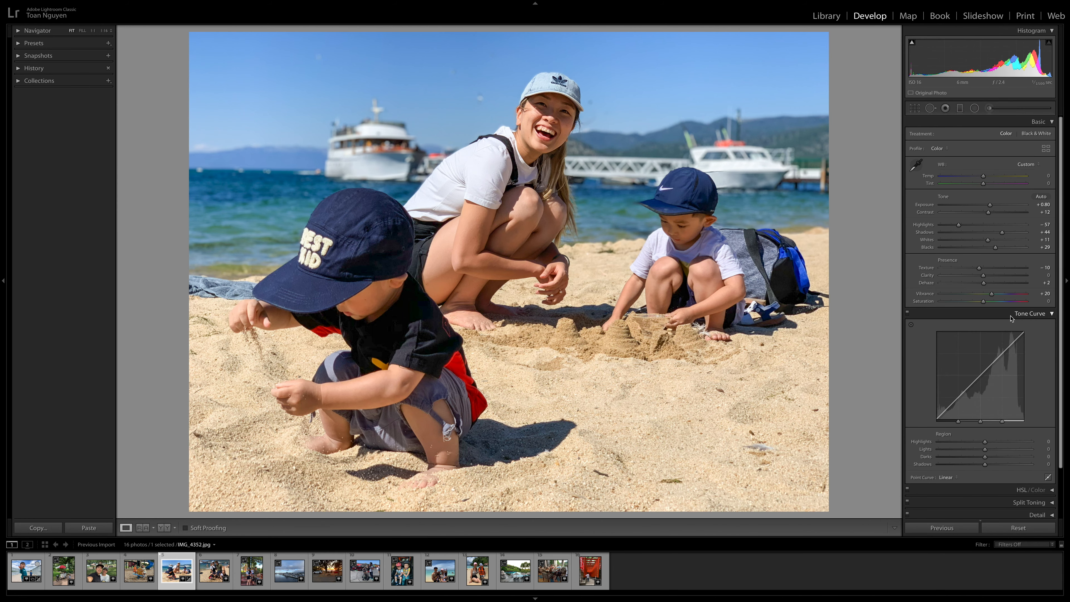
pyautogui.click(1051, 122)
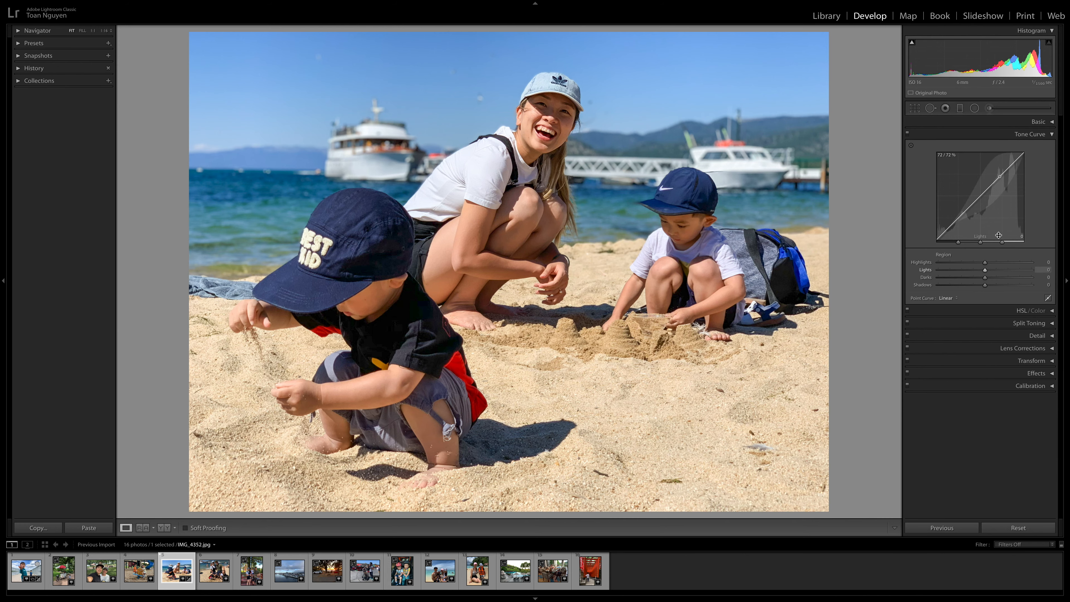
pyautogui.moveTo(986, 264); pyautogui.dragTo(987, 264)
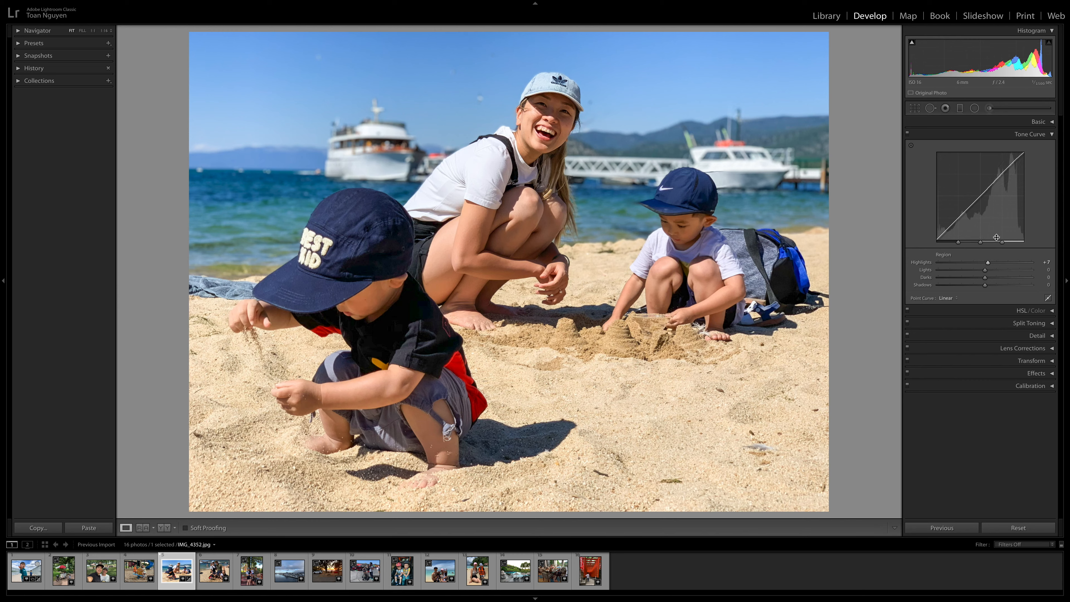
pyautogui.scroll(-1, 996, 237)
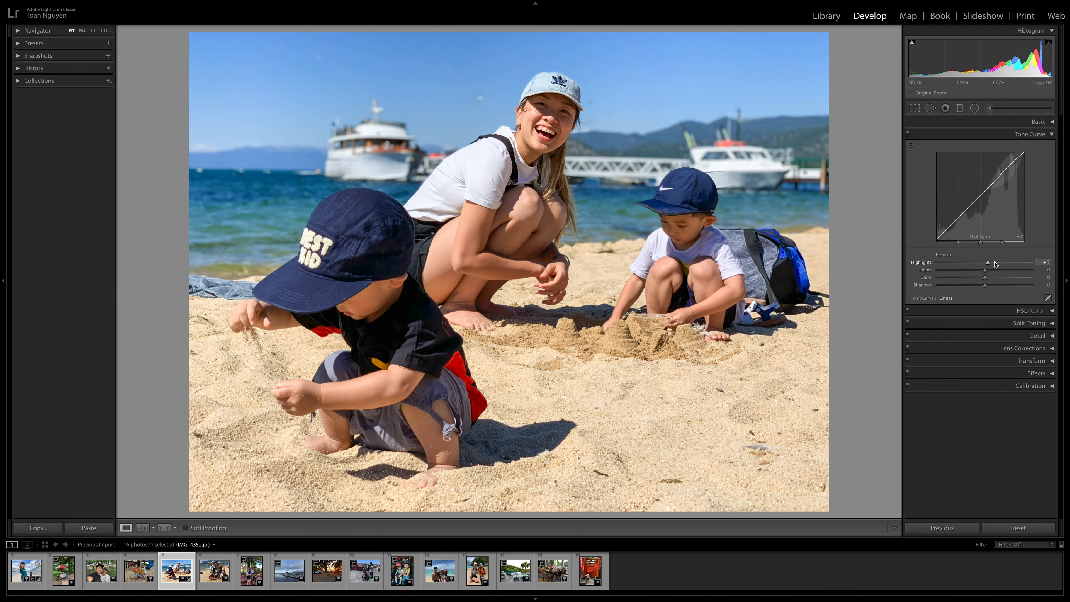
pyautogui.moveTo(1002, 264)
pyautogui.mouseDown()
pyautogui.moveTo(969, 265)
pyautogui.moveTo(985, 273)
pyautogui.mouseUp()
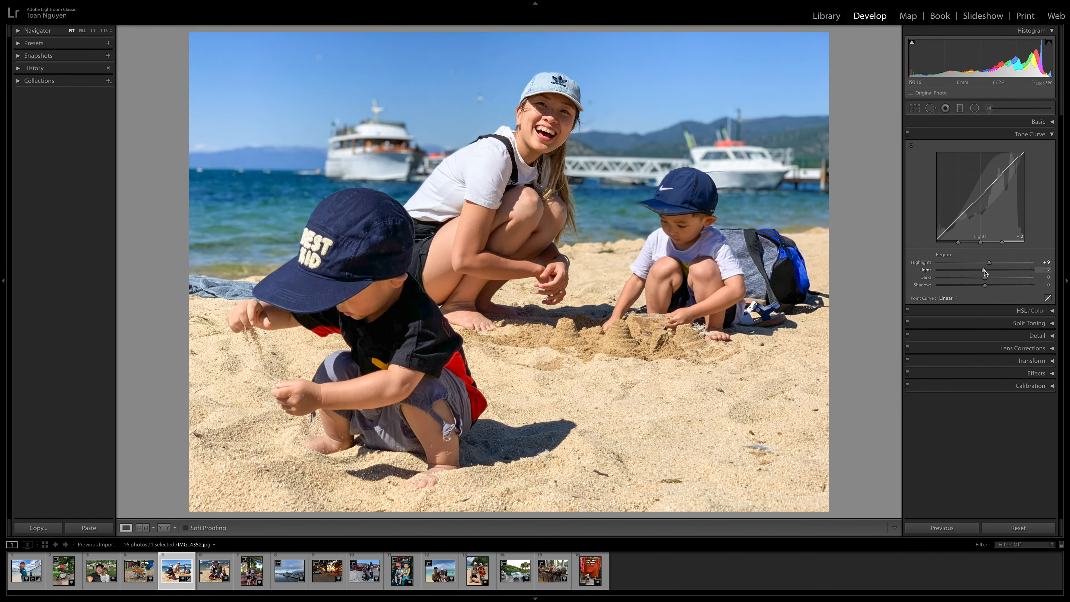
pyautogui.moveTo(985, 273)
pyautogui.mouseDown()
pyautogui.moveTo(972, 274)
pyautogui.moveTo(983, 287)
pyautogui.mouseUp()
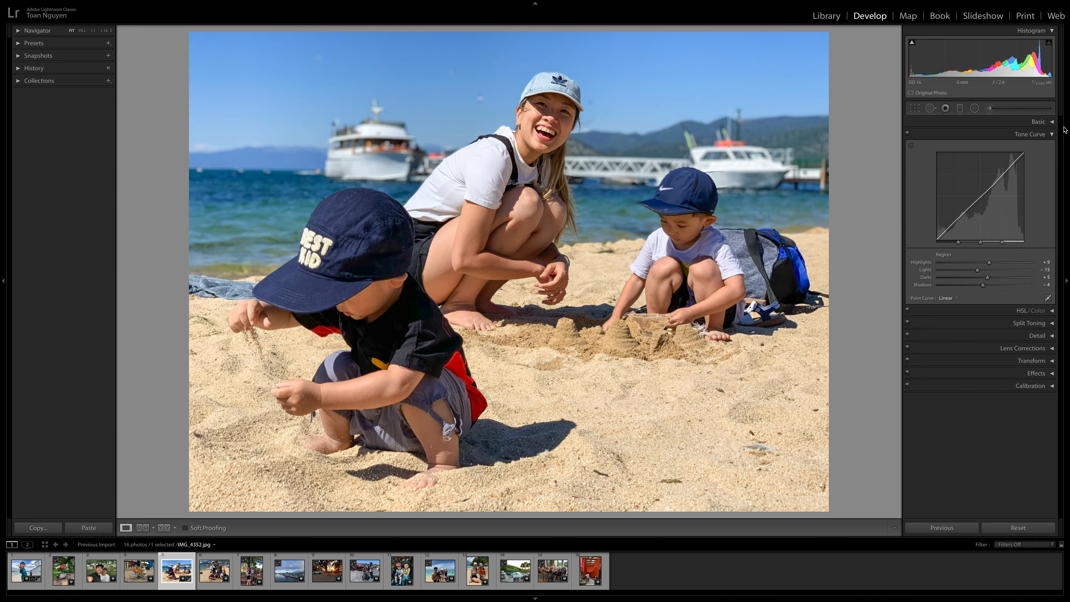
pyautogui.click(1051, 135)
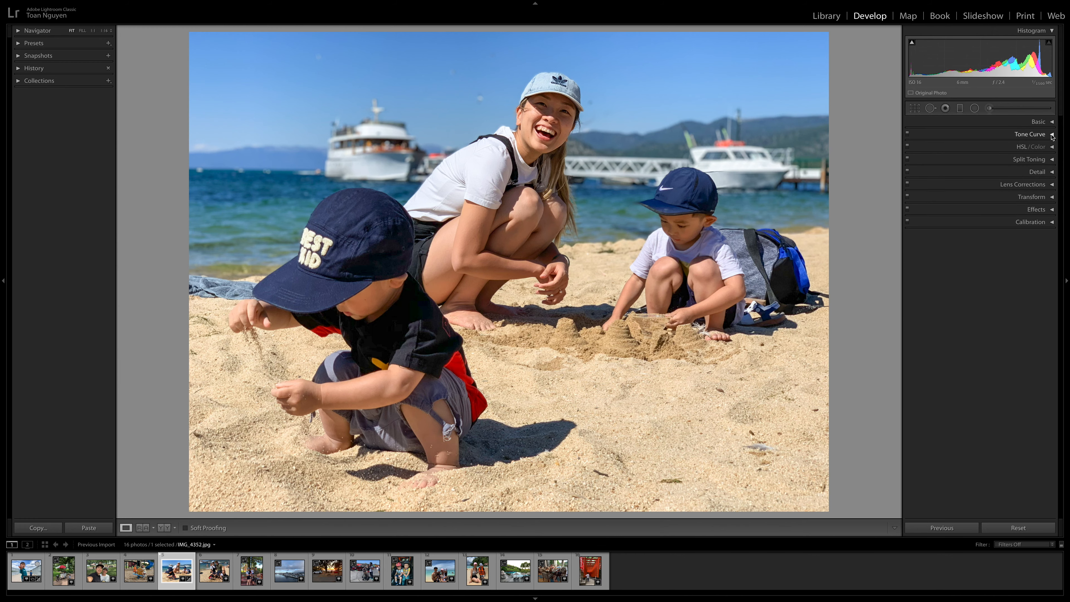
# - Set the beach photo's Vibrance to +19 and bring up the HSL colour adjustments
pyautogui.click(1051, 147)
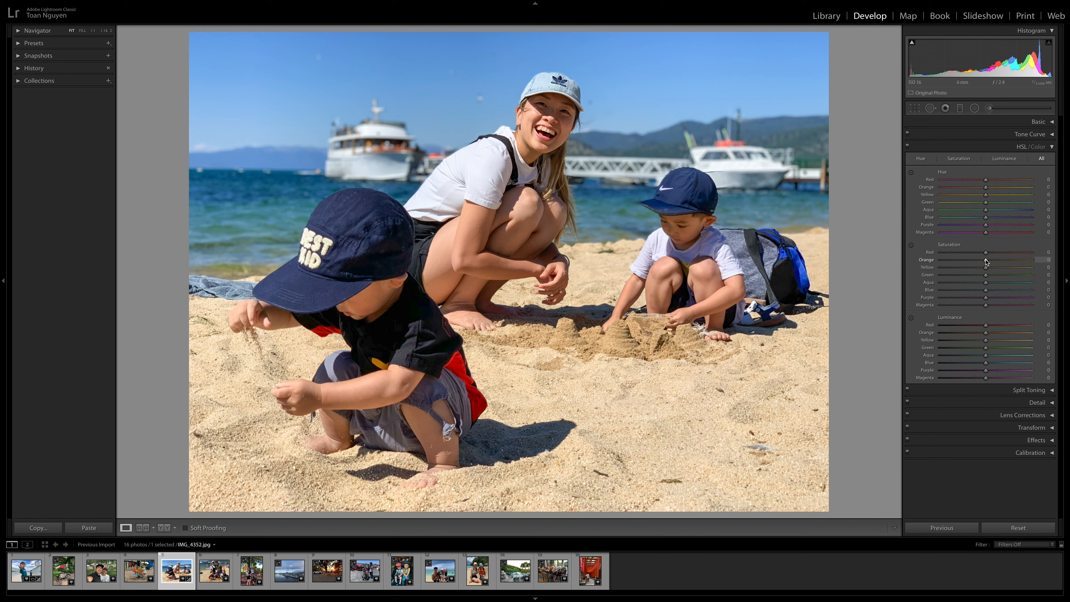
pyautogui.click(1048, 122)
pyautogui.moveTo(983, 294); pyautogui.dragTo(990, 297)
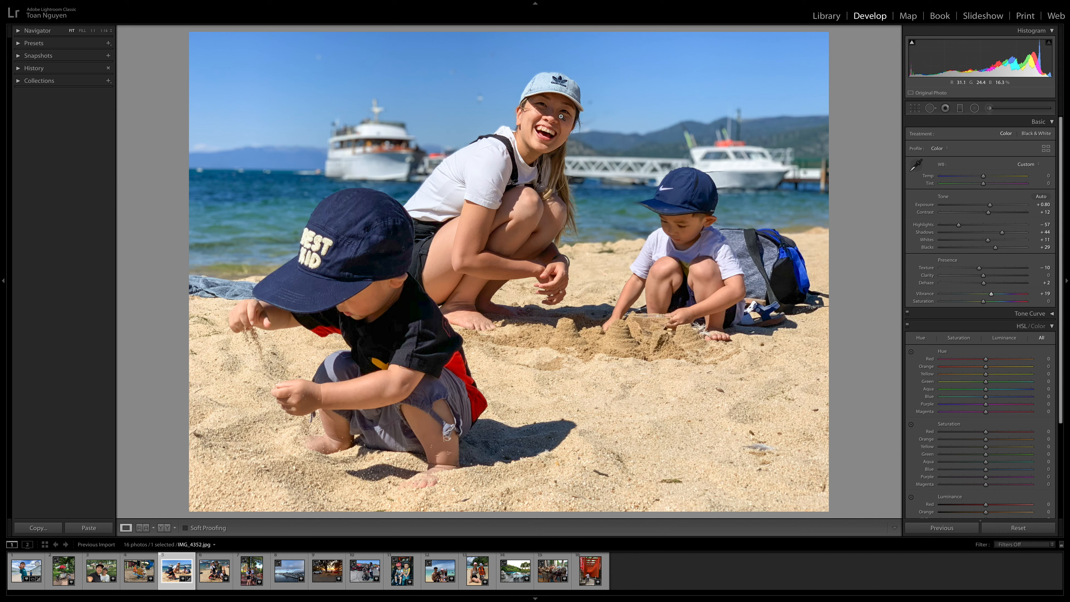
pyautogui.scroll(-3, 976, 328)
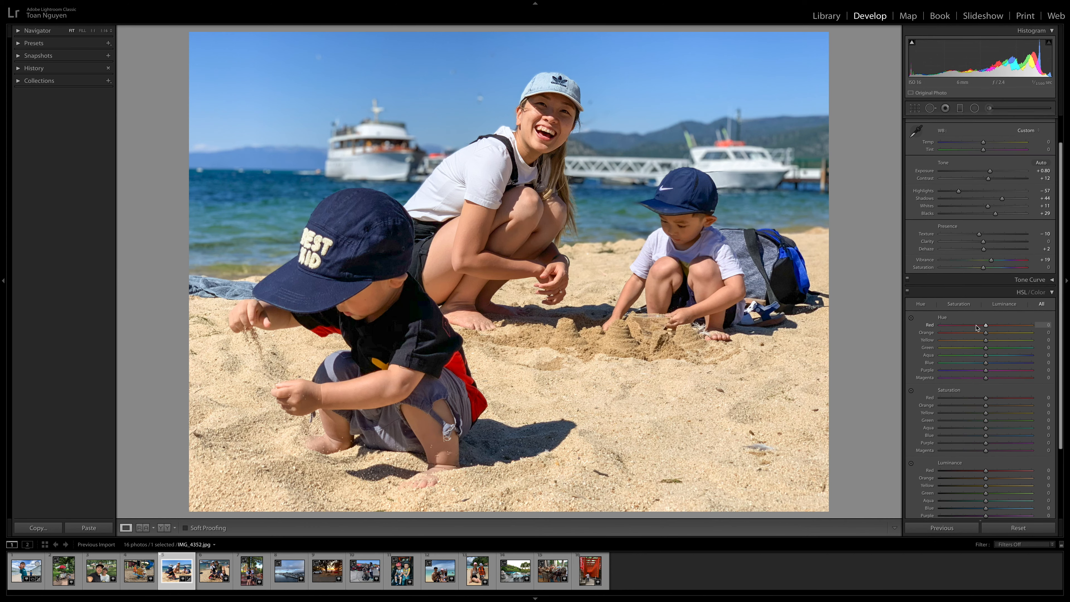
pyautogui.scroll(-6, 976, 328)
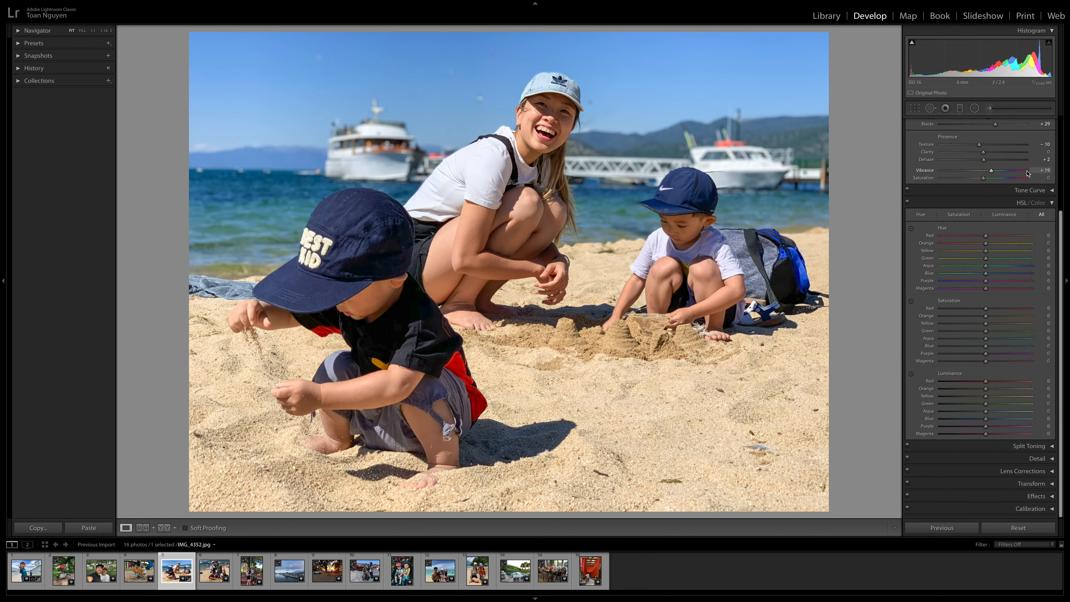
pyautogui.scroll(8, 1026, 173)
pyautogui.click(1051, 129)
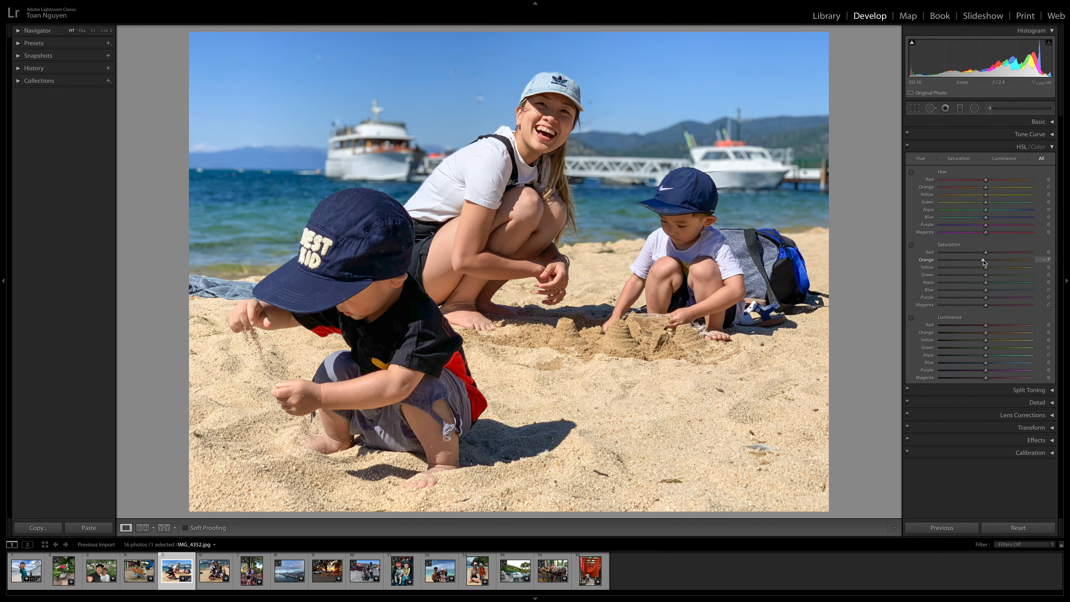
# - Slightly lower the orange saturation, and try shifts in the aqua hue and a higher blue luminance before resetting them
pyautogui.moveTo(980, 262)
pyautogui.mouseDown()
pyautogui.moveTo(942, 262)
pyautogui.moveTo(1002, 262)
pyautogui.moveTo(985, 263)
pyautogui.mouseUp()
pyautogui.moveTo(982, 263); pyautogui.dragTo(983, 263)
pyautogui.moveTo(986, 210)
pyautogui.mouseDown()
pyautogui.moveTo(963, 218)
pyautogui.moveTo(1017, 219)
pyautogui.moveTo(939, 220)
pyautogui.moveTo(983, 224)
pyautogui.mouseUp()
pyautogui.doubleClick(989, 211)
pyautogui.moveTo(986, 364); pyautogui.dragTo(1009, 365)
pyautogui.doubleClick(1009, 364)
# - Slightly raise the orange luminance and nudge the yellow hue upward in the HSL adjustments
pyautogui.moveTo(986, 334); pyautogui.dragTo(990, 335)
pyautogui.moveTo(986, 197)
pyautogui.mouseDown()
pyautogui.moveTo(1015, 198)
pyautogui.moveTo(969, 198)
pyautogui.moveTo(990, 199)
pyautogui.mouseUp()
pyautogui.click(1051, 148)
# - Try several warm and blue preset tints for the Split Toning highlights and return to the neutral swatch
pyautogui.click(1051, 161)
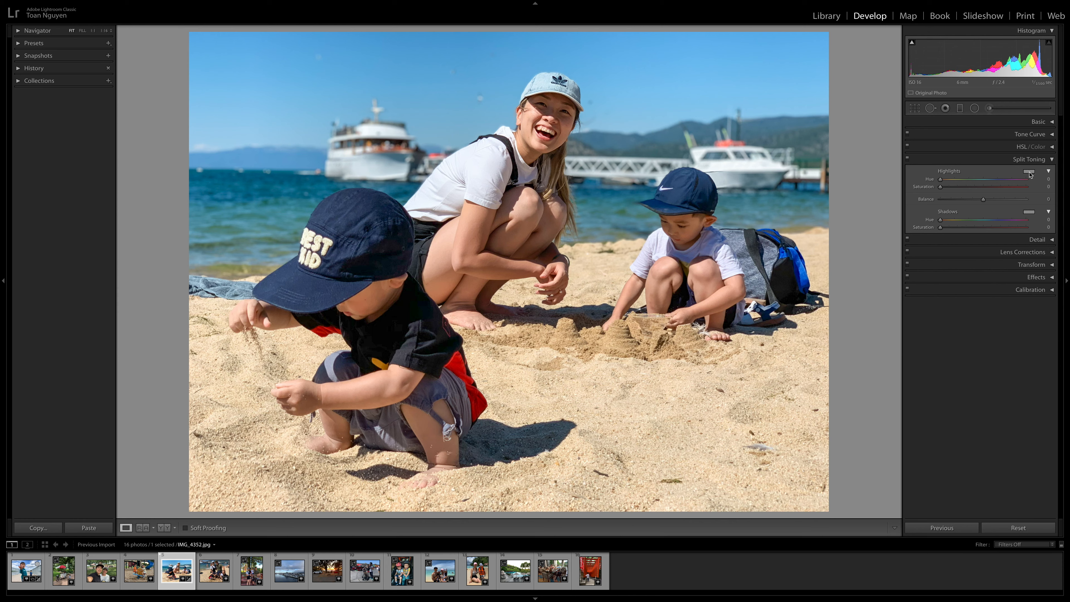
pyautogui.click(1029, 173)
pyautogui.click(959, 160)
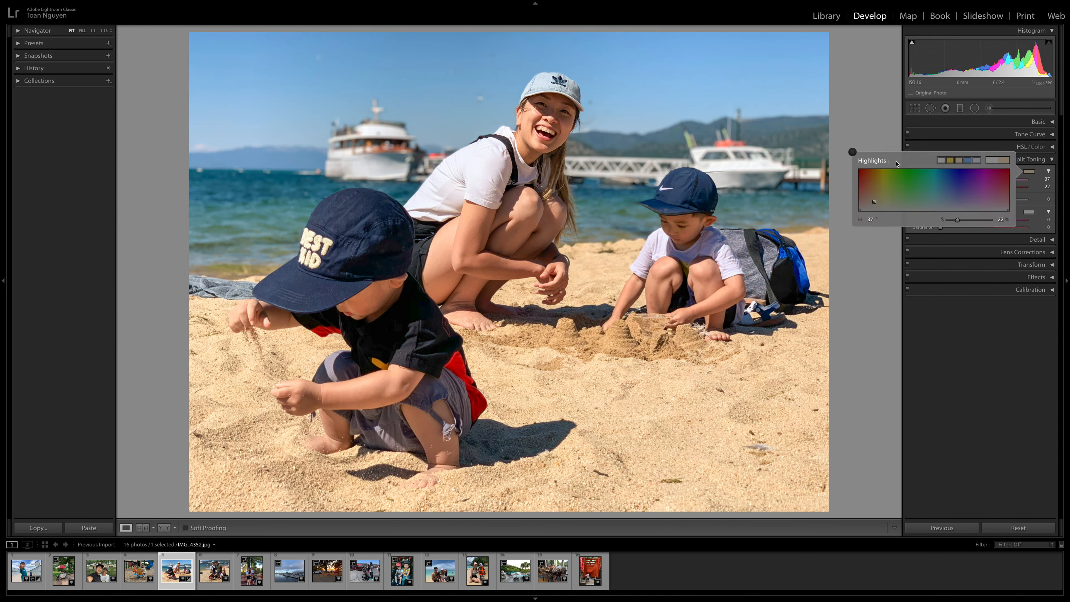
pyautogui.click(967, 161)
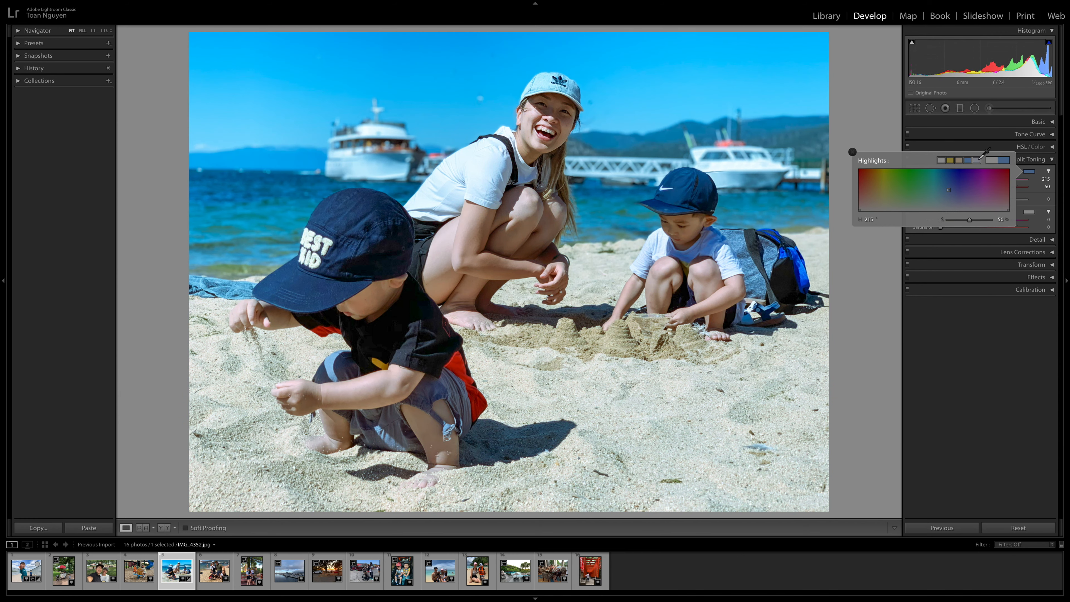
pyautogui.click(976, 160)
pyautogui.click(968, 160)
pyautogui.click(958, 160)
pyautogui.click(941, 160)
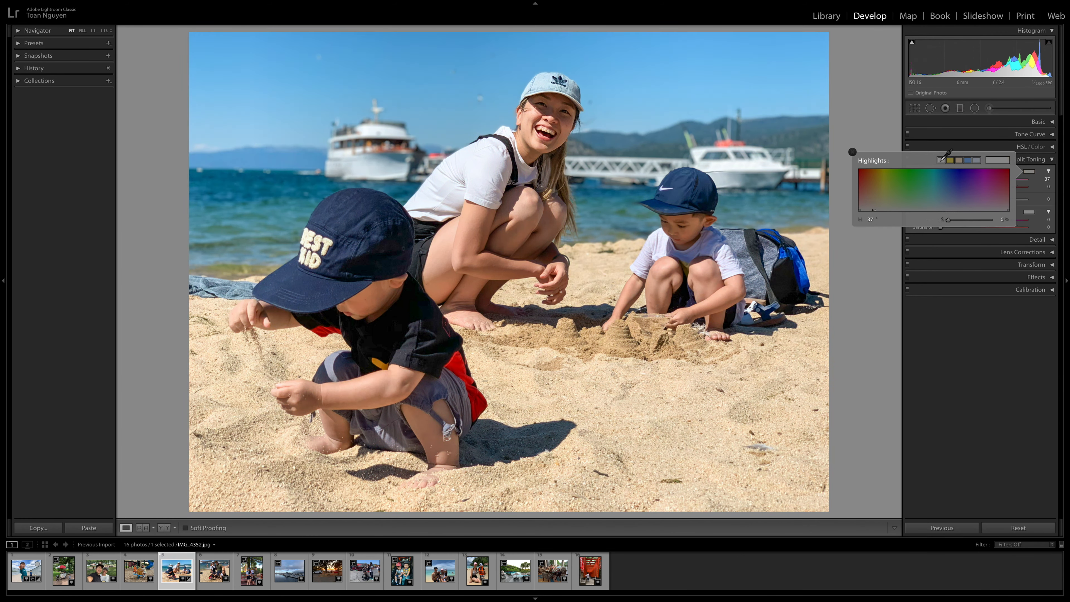
# - Try the last blue preset tint on the Split Toning highlights and restore the neutral swatch
pyautogui.click(976, 160)
pyautogui.click(852, 152)
pyautogui.click(1024, 173)
pyautogui.click(941, 160)
pyautogui.click(852, 152)
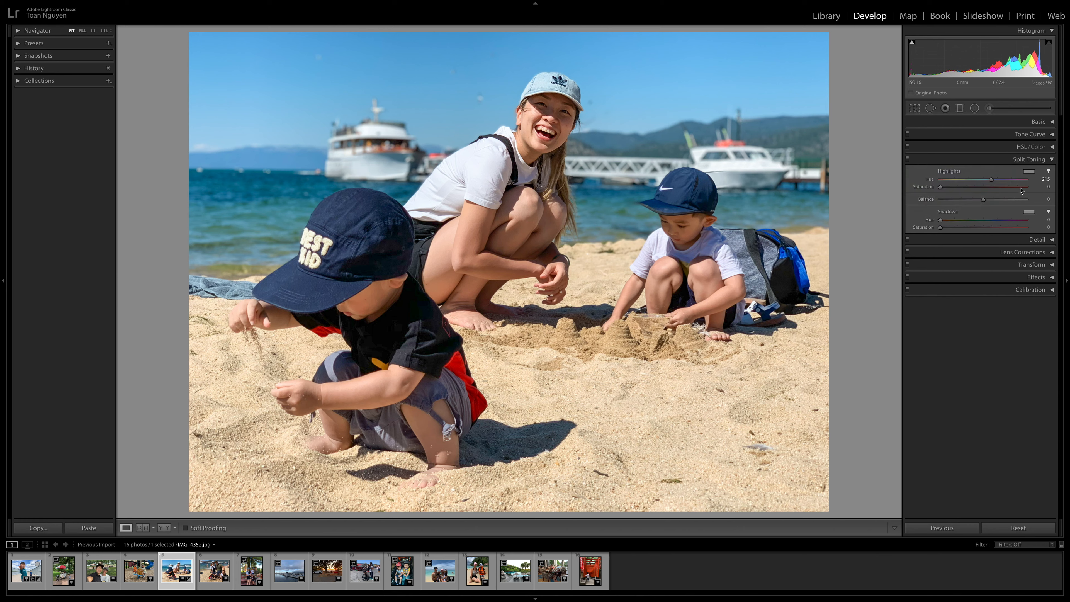
# - Try a higher saturation for the Split Toning highlights and close the Split Toning settings
pyautogui.moveTo(941, 189); pyautogui.dragTo(966, 190)
pyautogui.click(1048, 172)
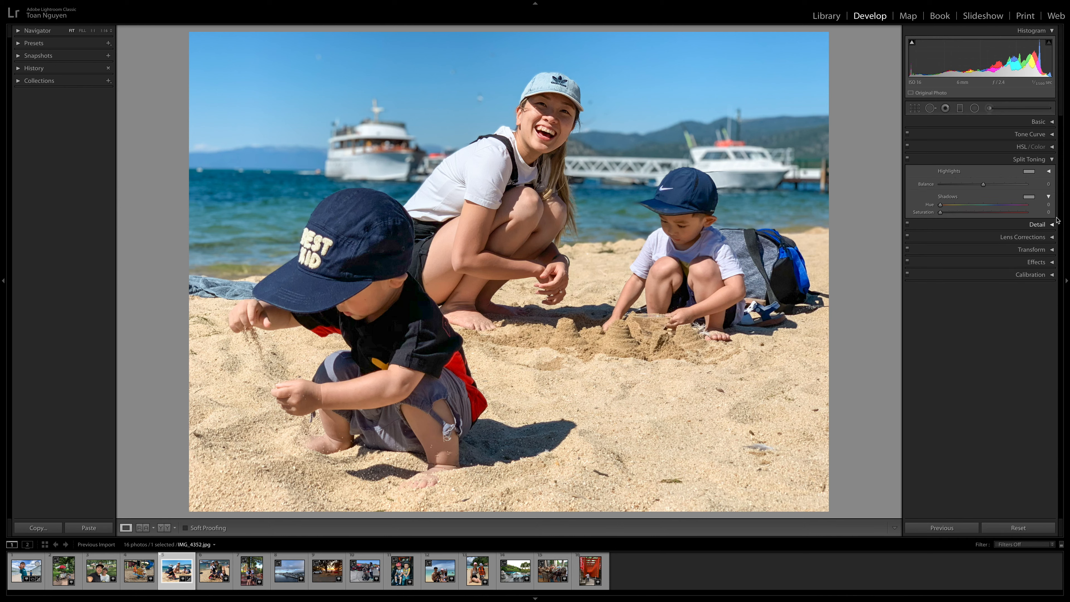
pyautogui.click(1048, 171)
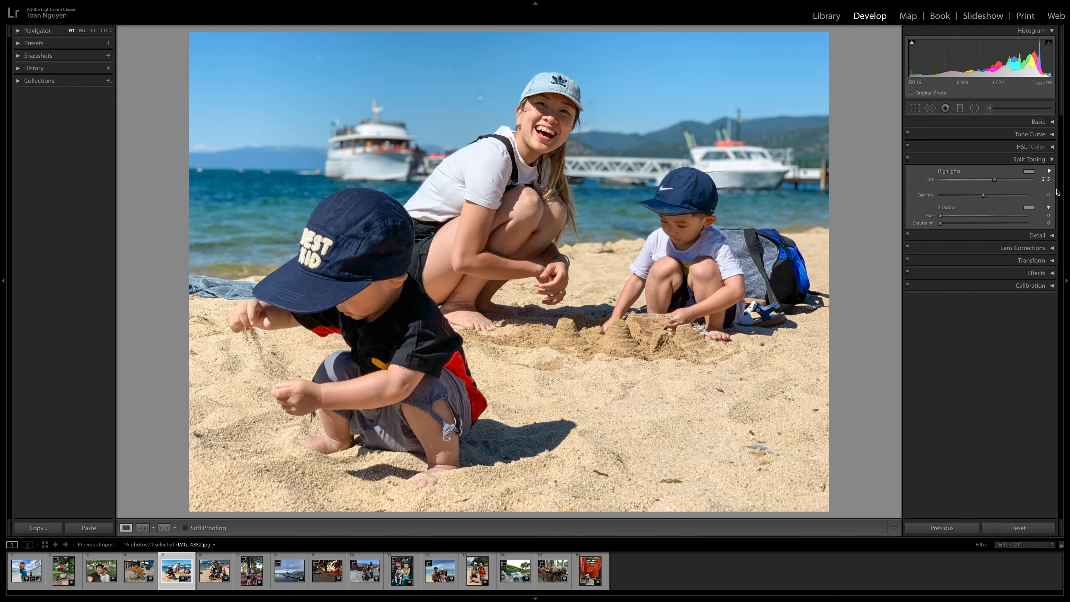
pyautogui.click(1049, 212)
pyautogui.click(1050, 159)
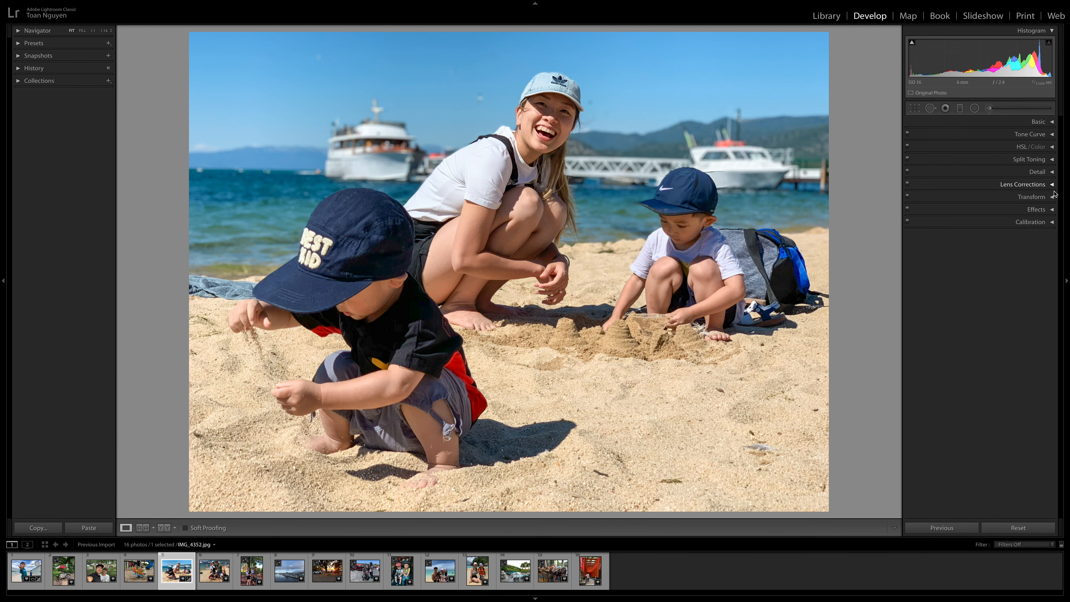
# - Try a sharpening amount and luminance noise reduction of 50 each, check the woman's face up close, and reset both to 0
pyautogui.click(1050, 173)
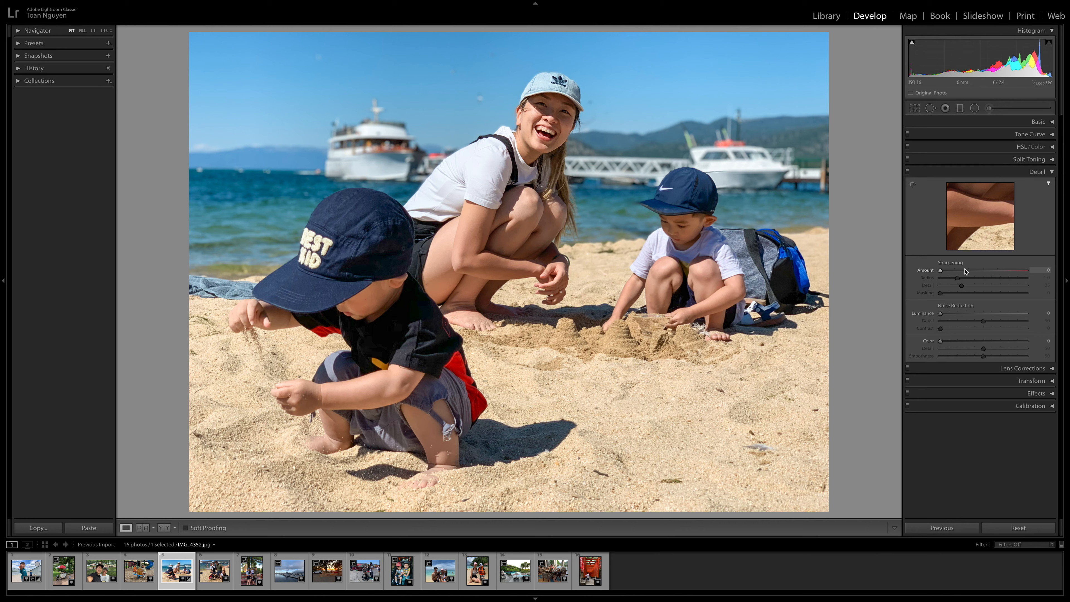
pyautogui.moveTo(941, 271); pyautogui.dragTo(971, 276)
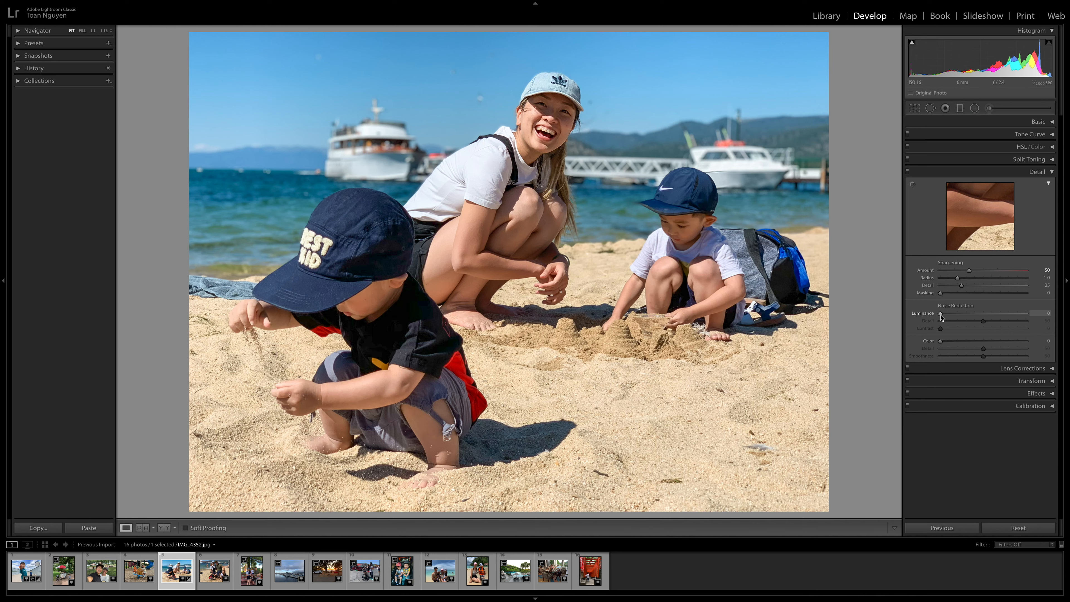
pyautogui.moveTo(940, 315); pyautogui.dragTo(984, 321)
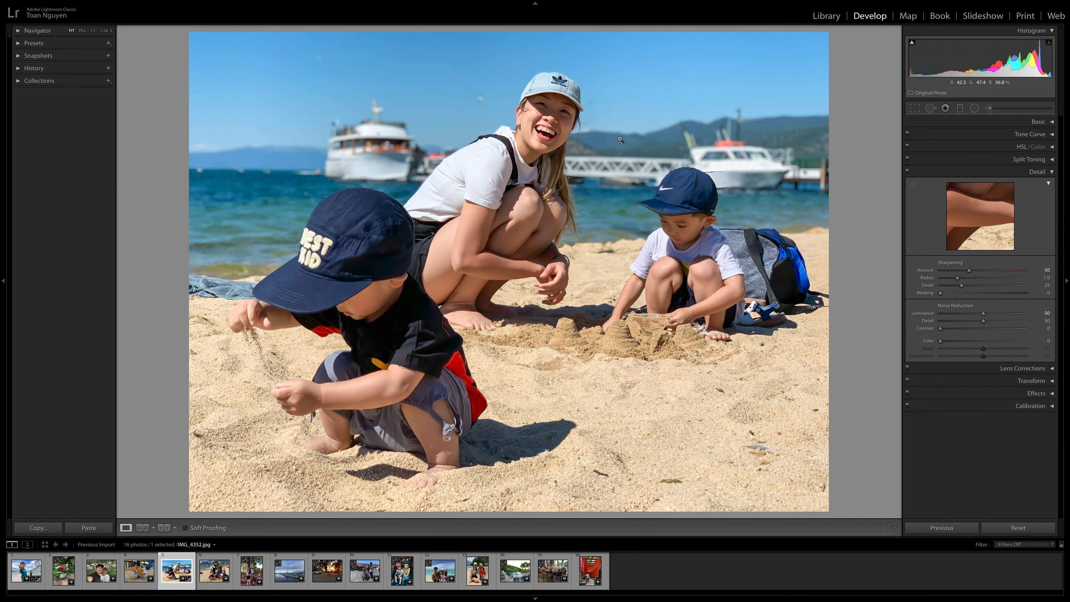
pyautogui.click(557, 120)
pyautogui.click(556, 135)
pyautogui.doubleClick(969, 316)
pyautogui.doubleClick(969, 272)
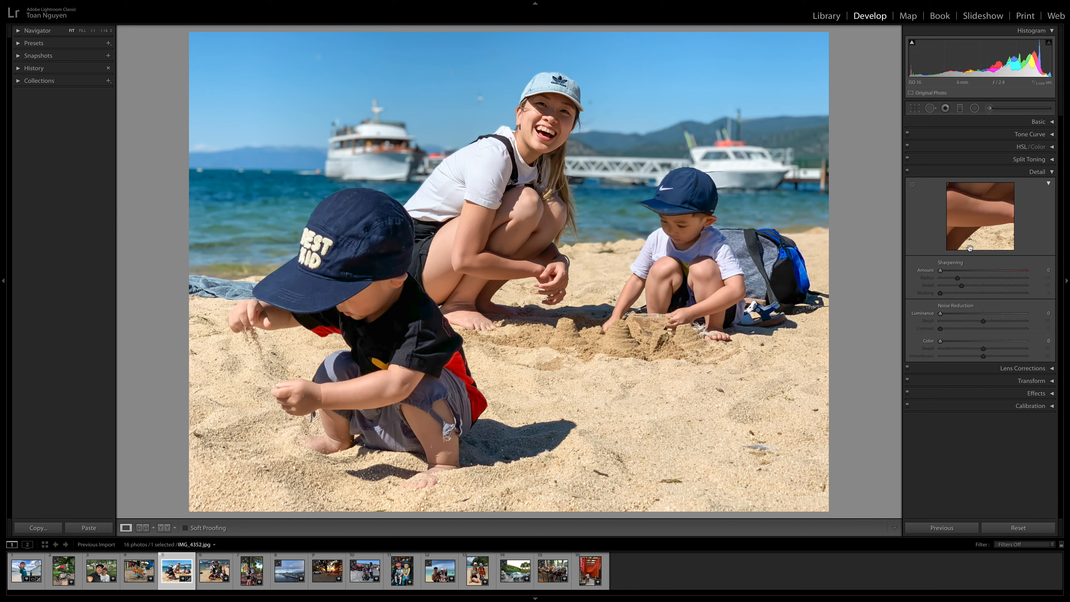
# - Set the sharpening amount to 50, try luminance noise reduction at 100 and lower it to mid-range
pyautogui.click(969, 272)
pyautogui.click(982, 314)
pyautogui.moveTo(983, 313); pyautogui.dragTo(1062, 318)
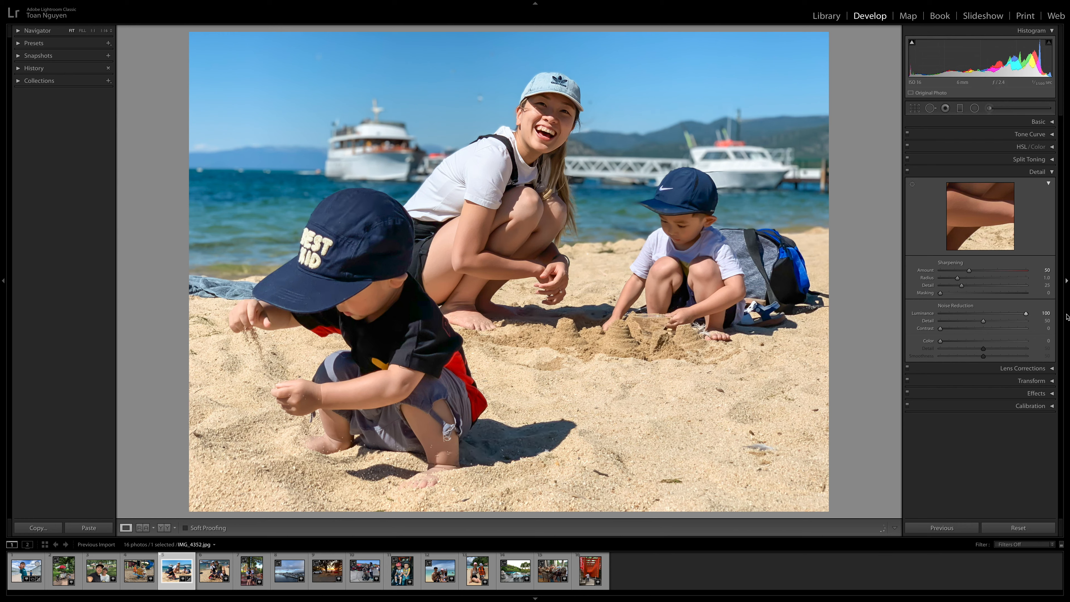
pyautogui.moveTo(1025, 313); pyautogui.dragTo(983, 315)
pyautogui.click(1052, 172)
# - Enable chromatic aberration removal and the Apple iPhone XS lens profile correction, toggling the profile off and on to compare before leaving both enabled
pyautogui.click(1051, 185)
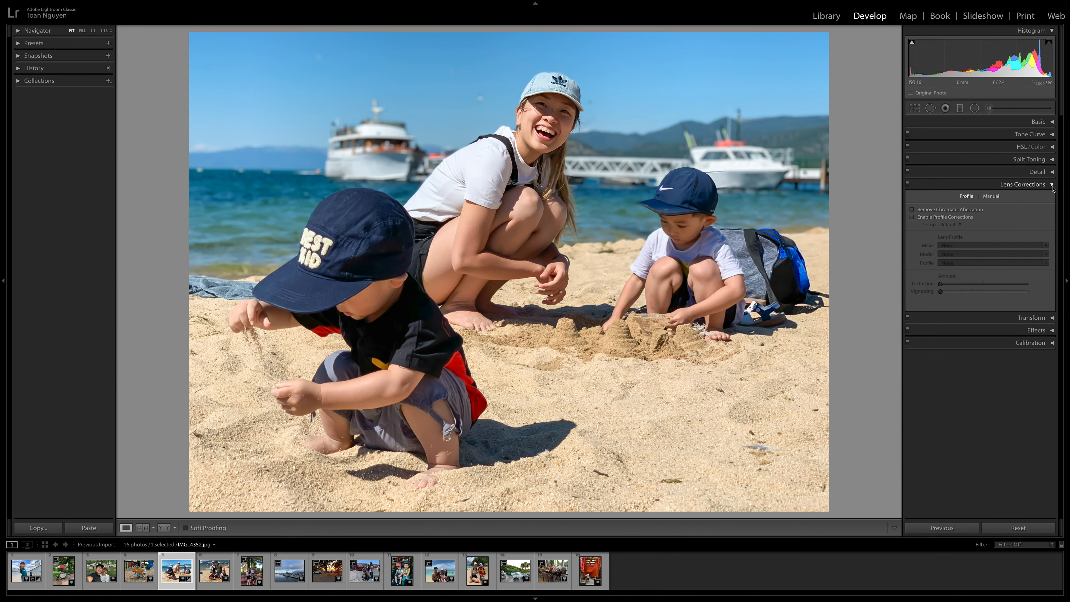
pyautogui.click(913, 216)
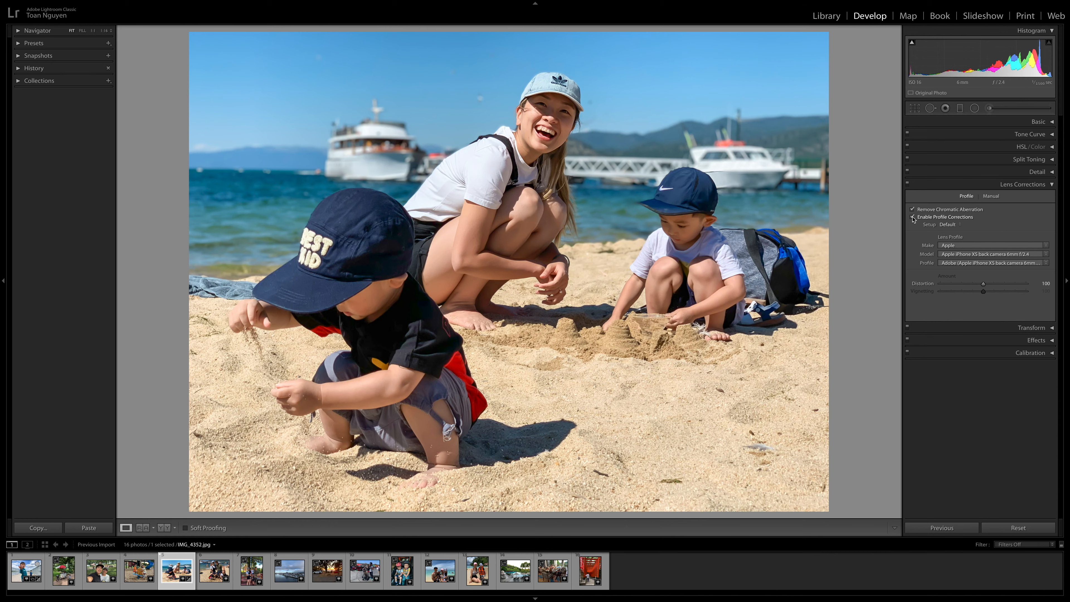
pyautogui.click(912, 216)
pyautogui.click(912, 217)
pyautogui.click(912, 216)
pyautogui.click(912, 216)
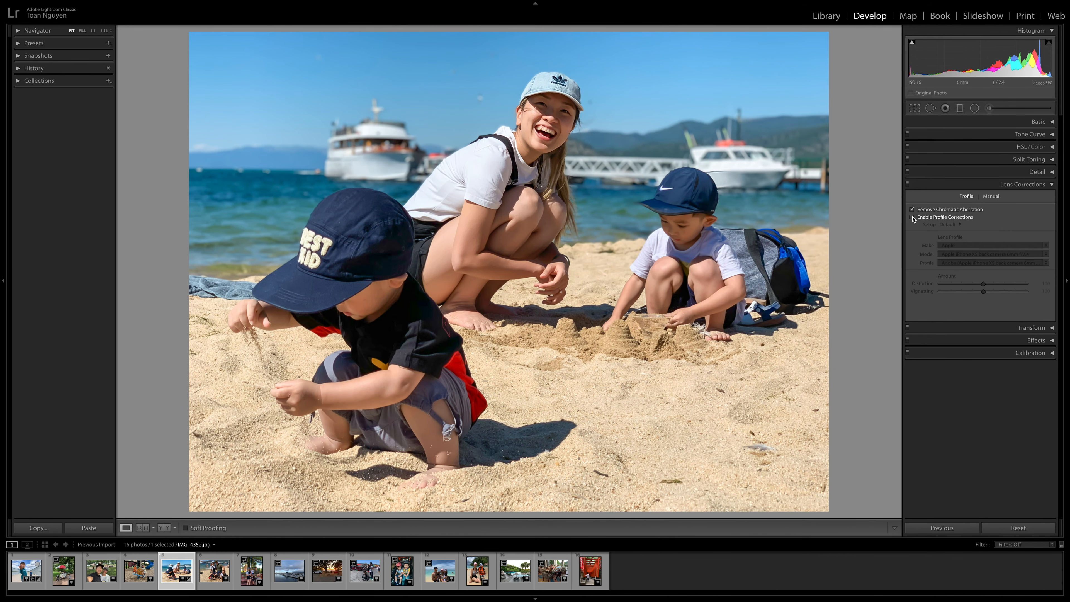
pyautogui.click(912, 216)
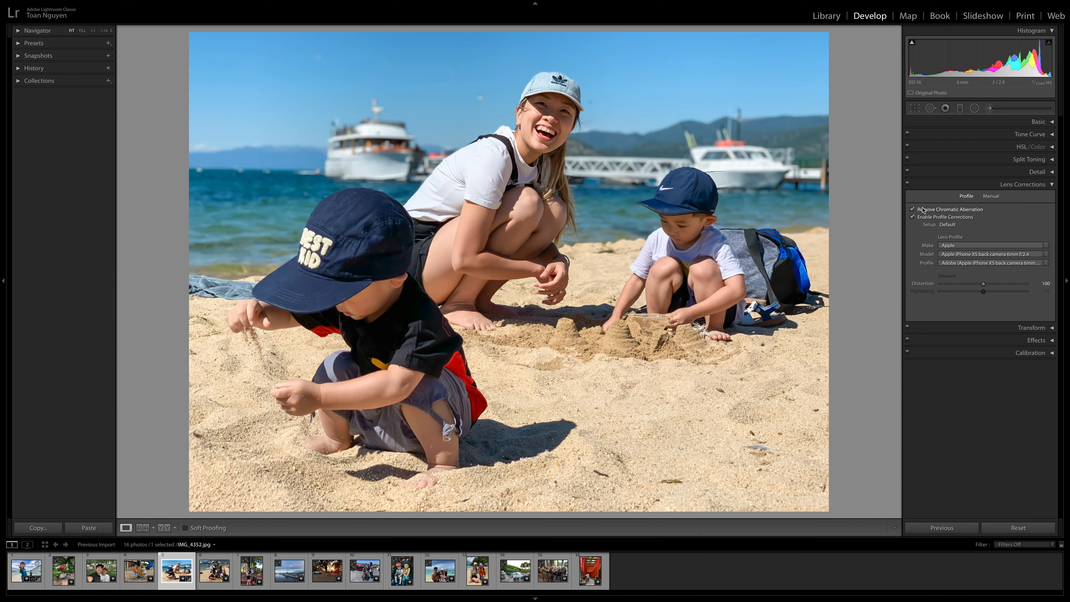
pyautogui.click(1051, 185)
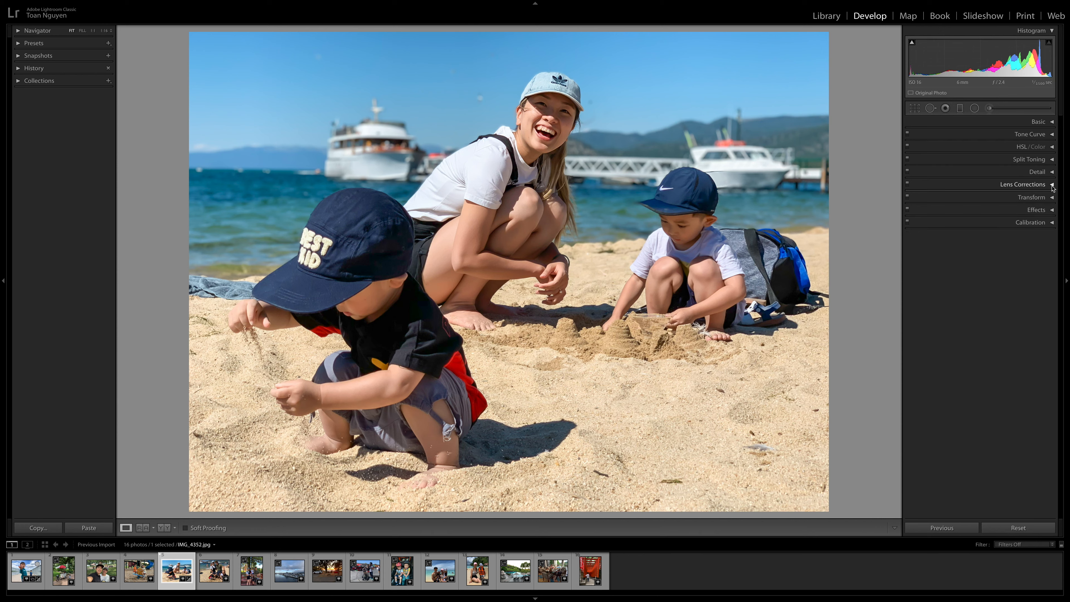
# - Try a negative vertical perspective transform on the beach photo and reset it to 0
pyautogui.click(1051, 196)
pyautogui.moveTo(986, 260)
pyautogui.mouseDown()
pyautogui.moveTo(1001, 262)
pyautogui.moveTo(972, 263)
pyautogui.mouseUp()
pyautogui.doubleClick(966, 261)
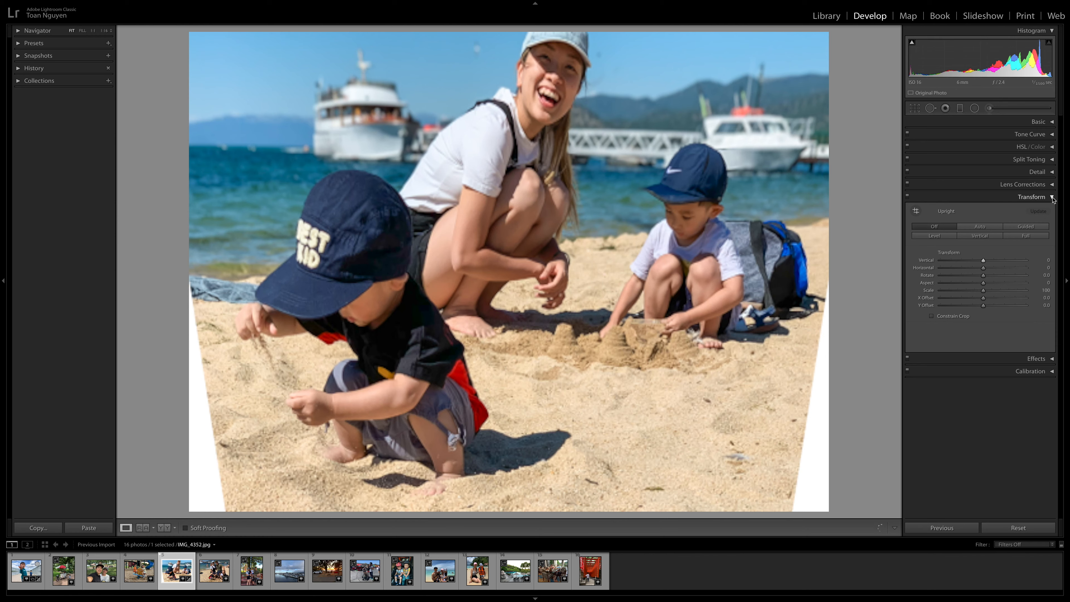
pyautogui.click(1051, 197)
# - Try post-crop vignetting amounts of -40, -22 and -6 on the beach photo, resetting to 0 after each
pyautogui.click(1055, 210)
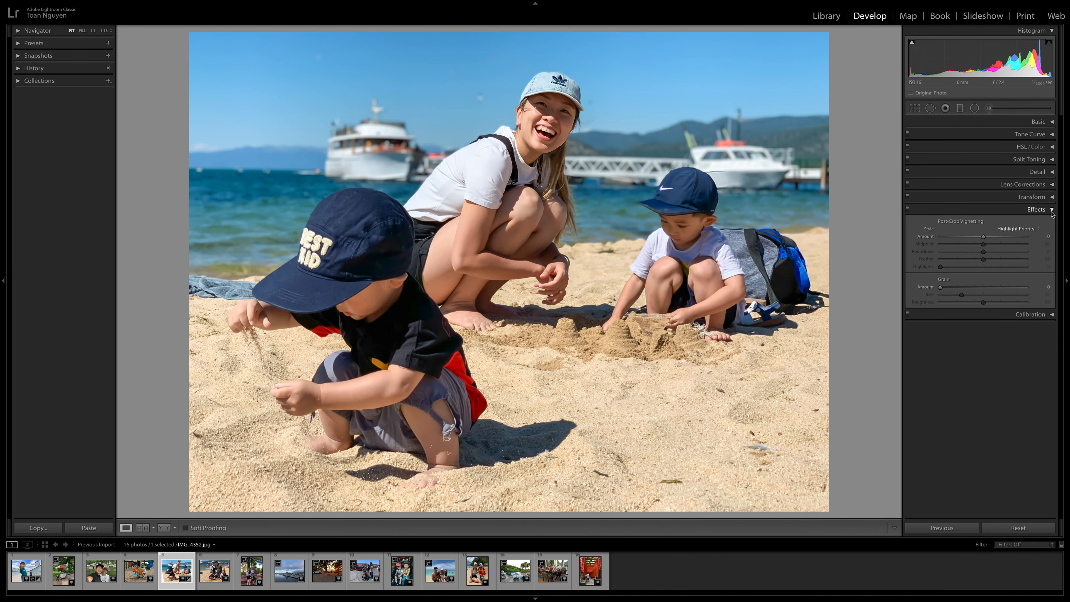
pyautogui.moveTo(985, 239); pyautogui.dragTo(967, 239)
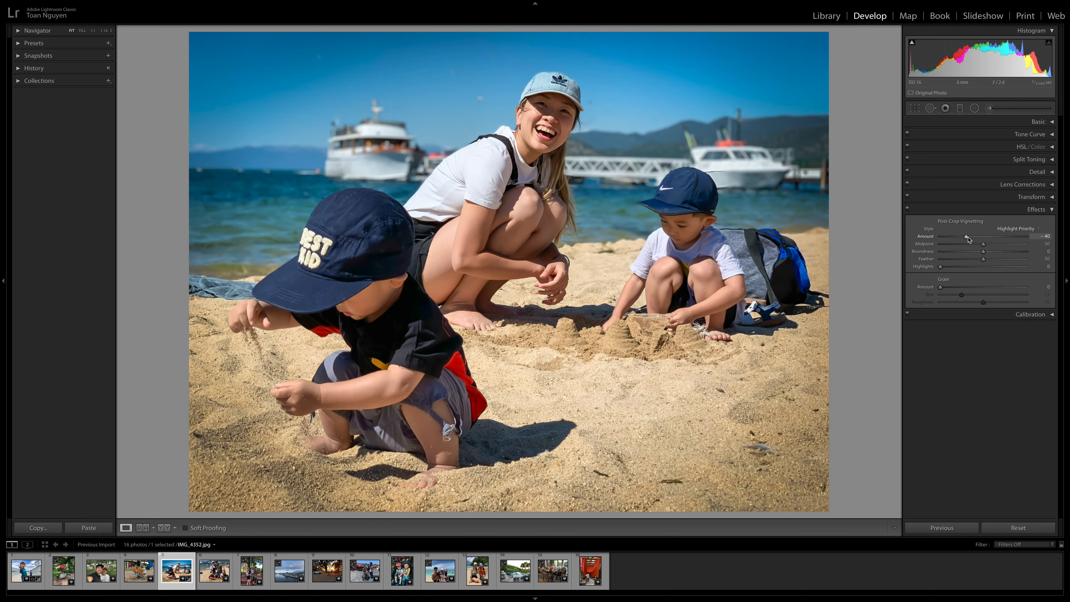
pyautogui.doubleClick(968, 239)
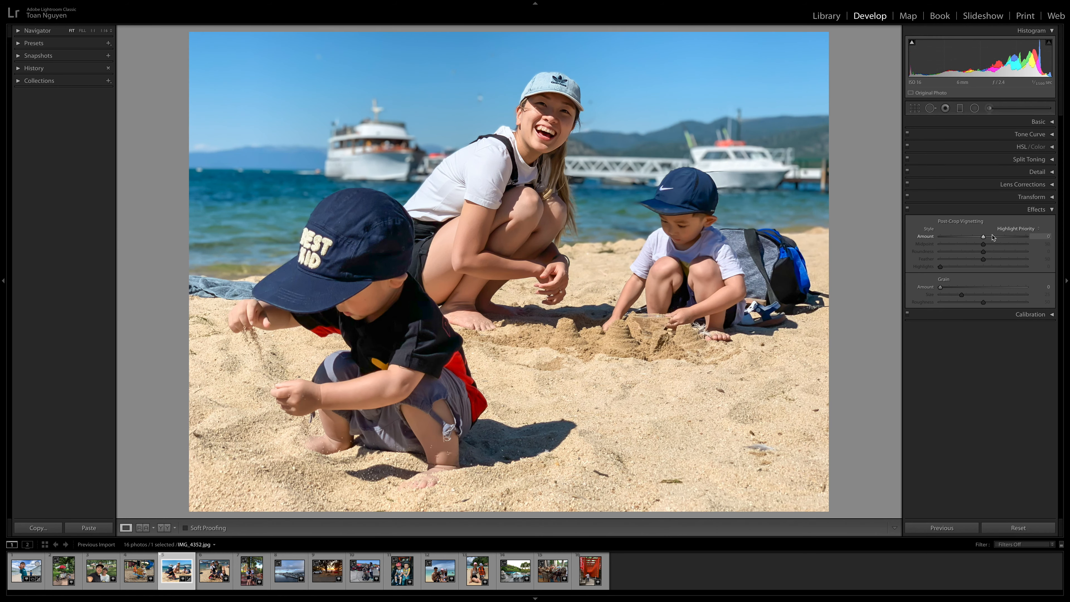
pyautogui.moveTo(983, 240); pyautogui.dragTo(975, 239)
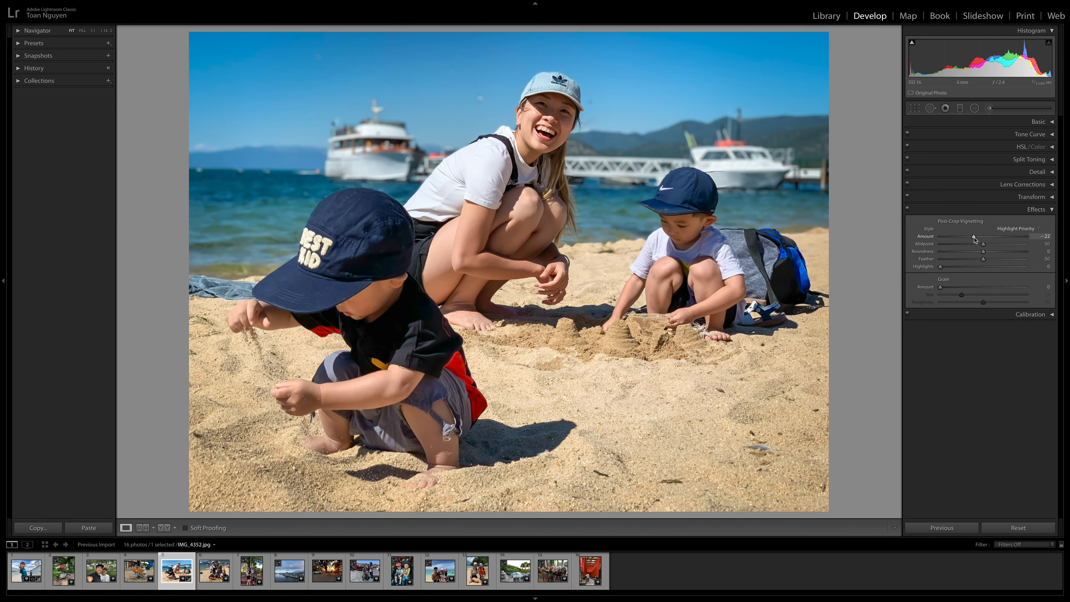
pyautogui.doubleClick(974, 238)
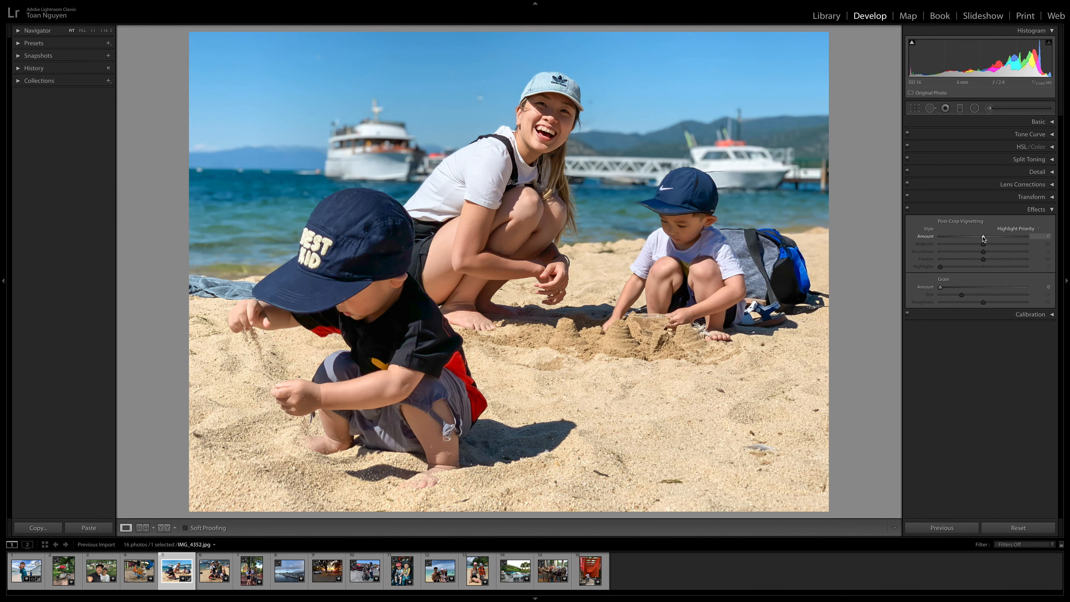
pyautogui.moveTo(983, 238); pyautogui.dragTo(980, 239)
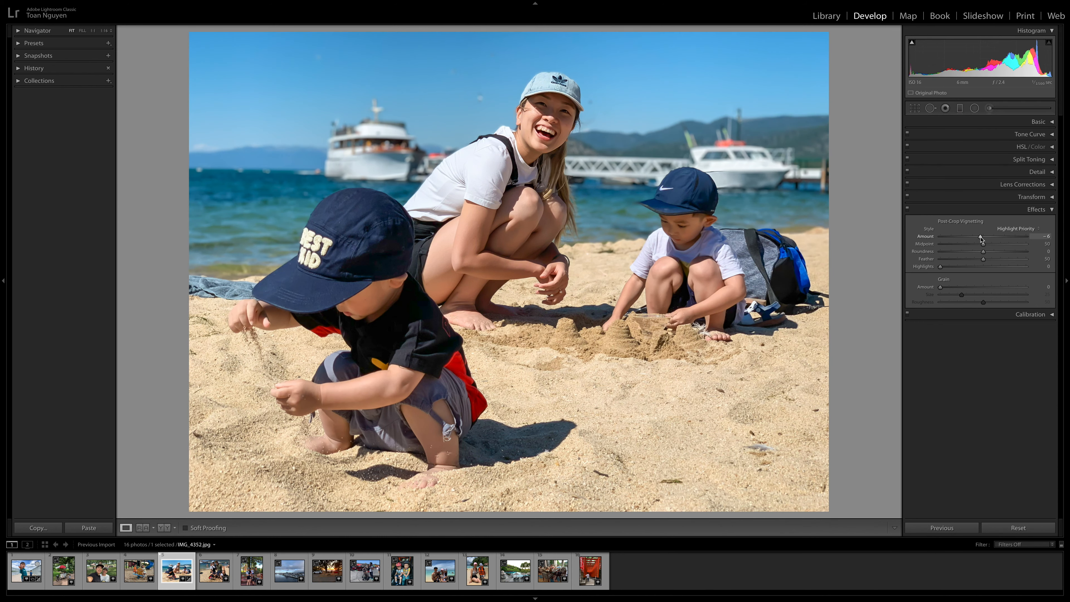
pyautogui.doubleClick(980, 238)
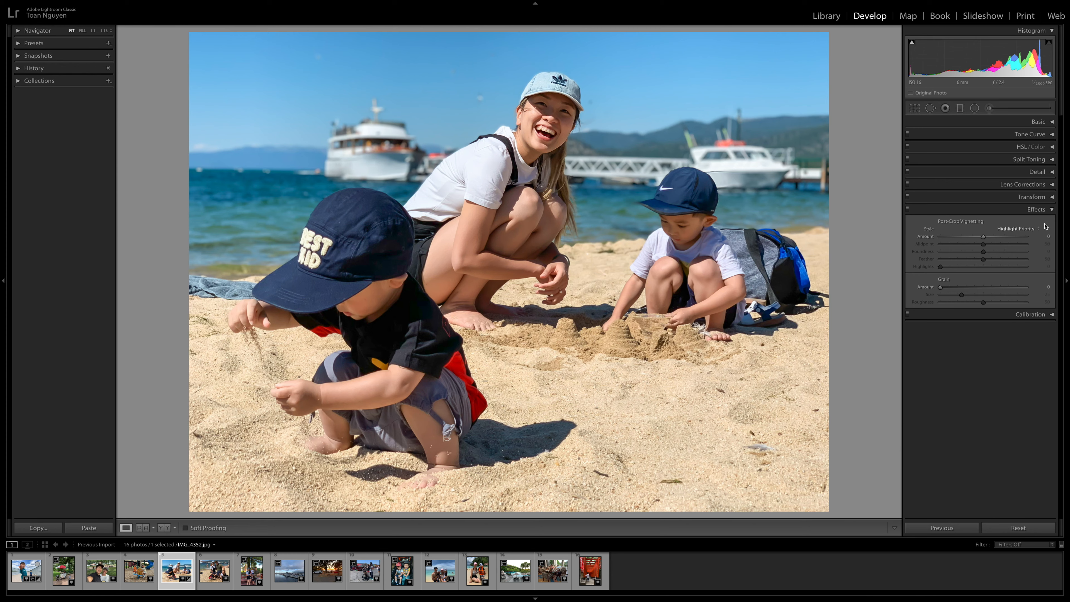
pyautogui.click(1046, 211)
# - Look over the Calibration settings and compare the beach photo's before and after versions side by side
pyautogui.click(1052, 224)
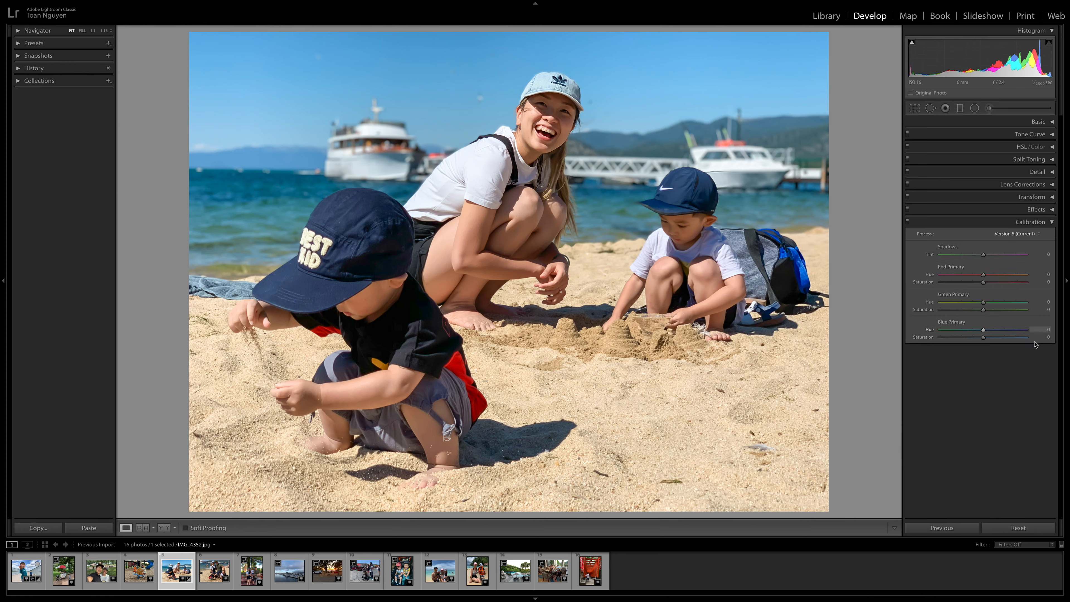
pyautogui.click(1051, 222)
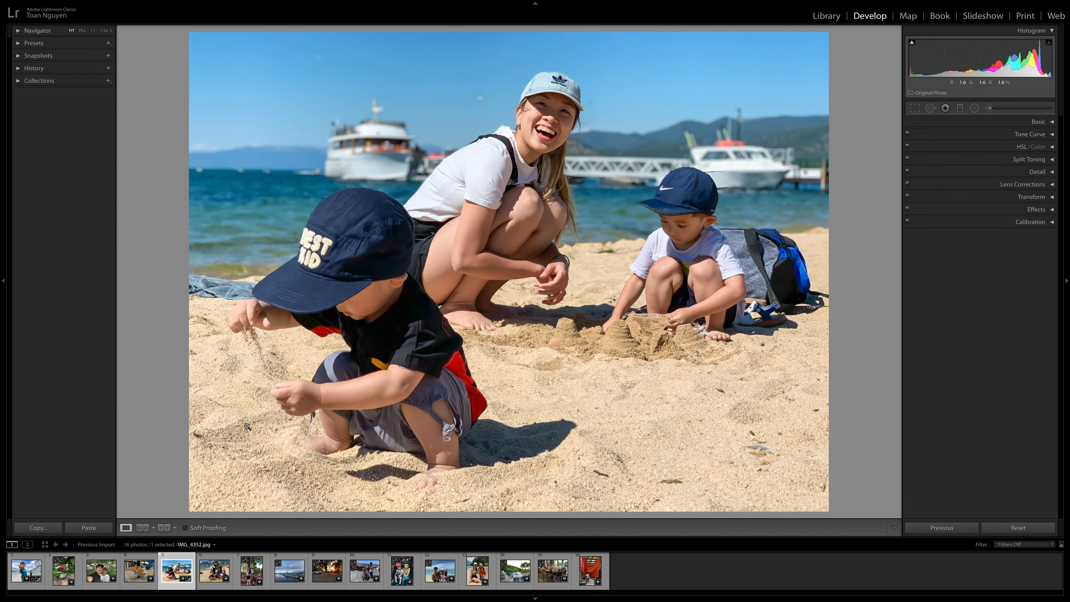
pyautogui.click(164, 528)
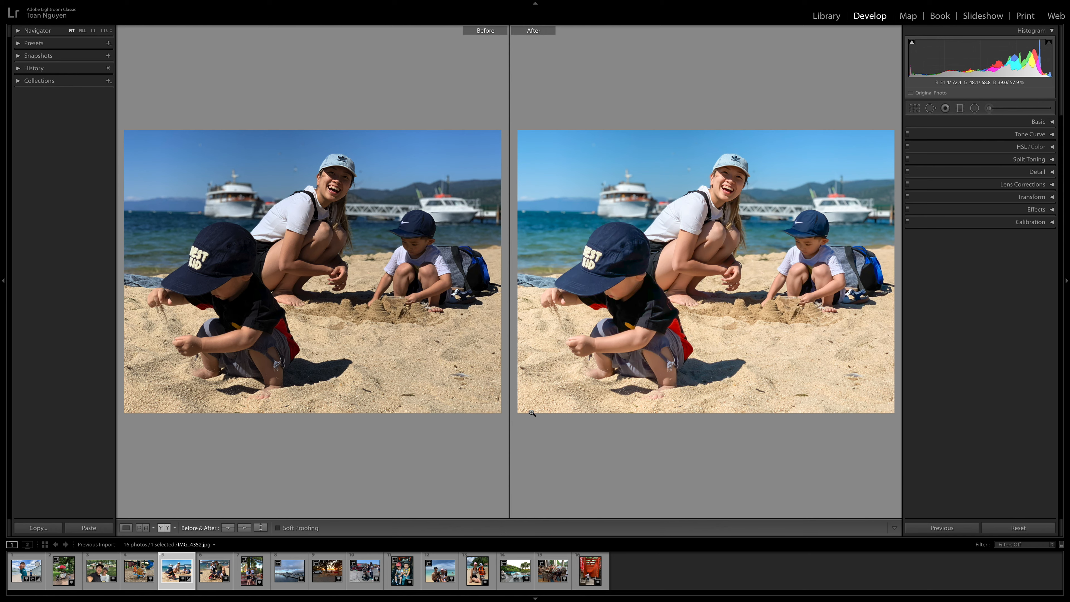
# - Open the family beach photo IMG_4341.jpg in single-image view and apply the previous photo's settings to it
pyautogui.click(211, 581)
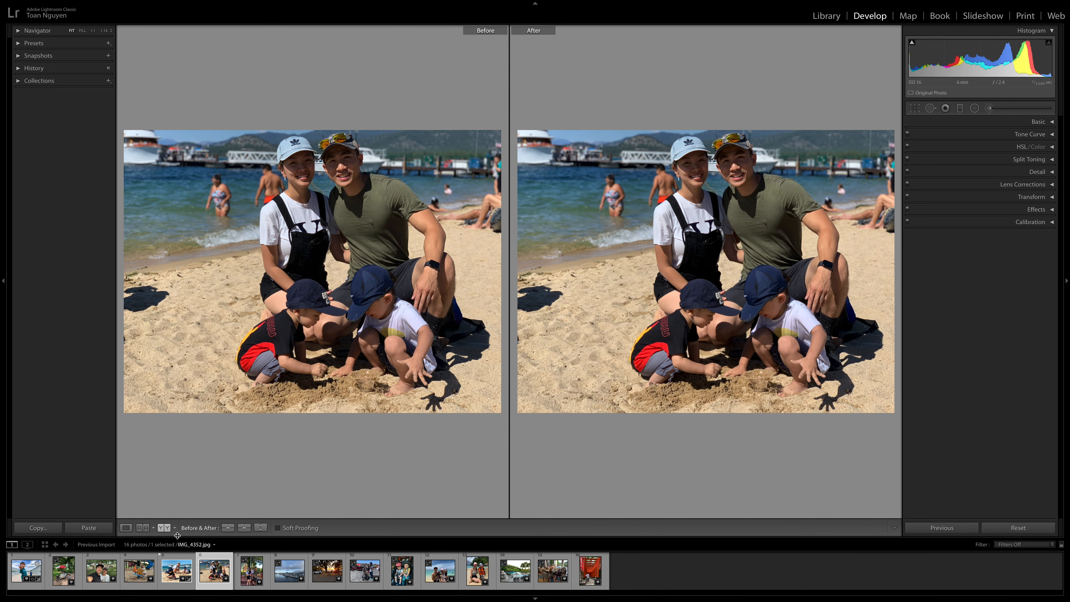
pyautogui.click(126, 528)
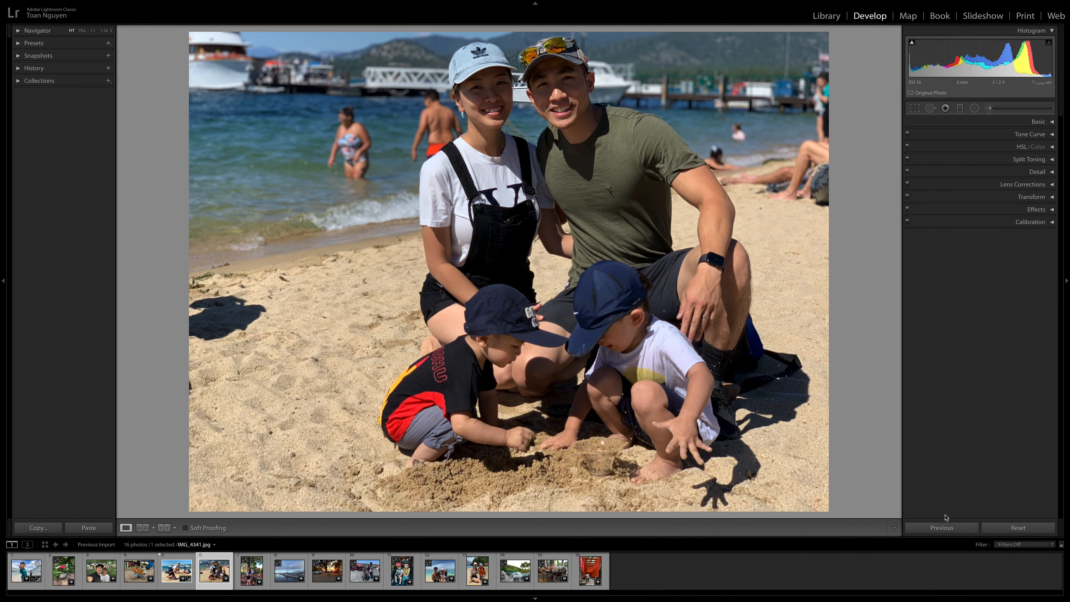
pyautogui.click(941, 528)
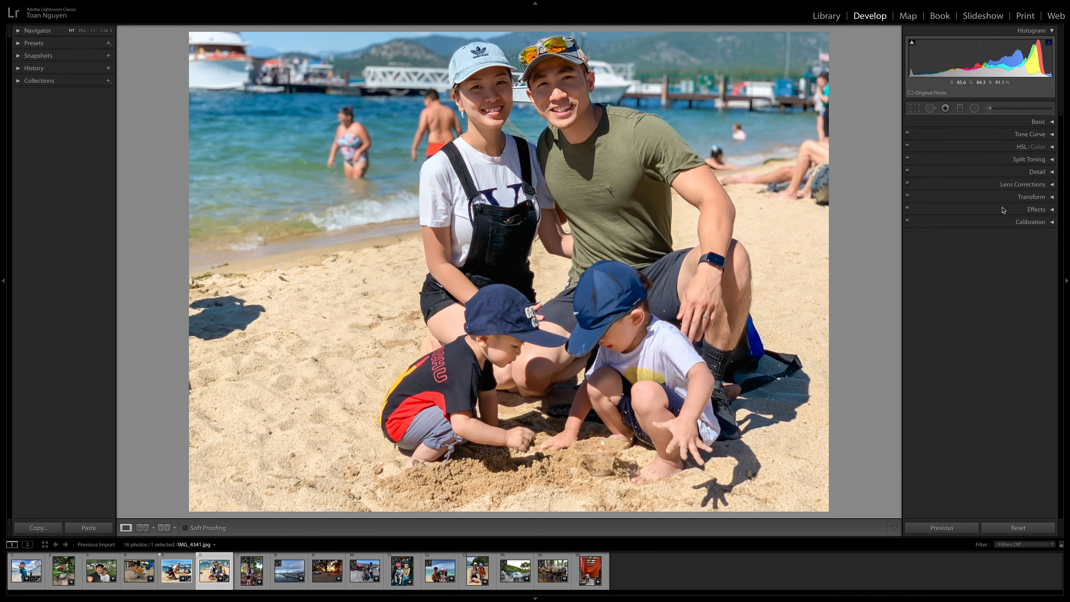
# - Lower Shadows to +1 and raise Contrast to +23 in the Basic settings of the family beach photo
pyautogui.click(930, 108)
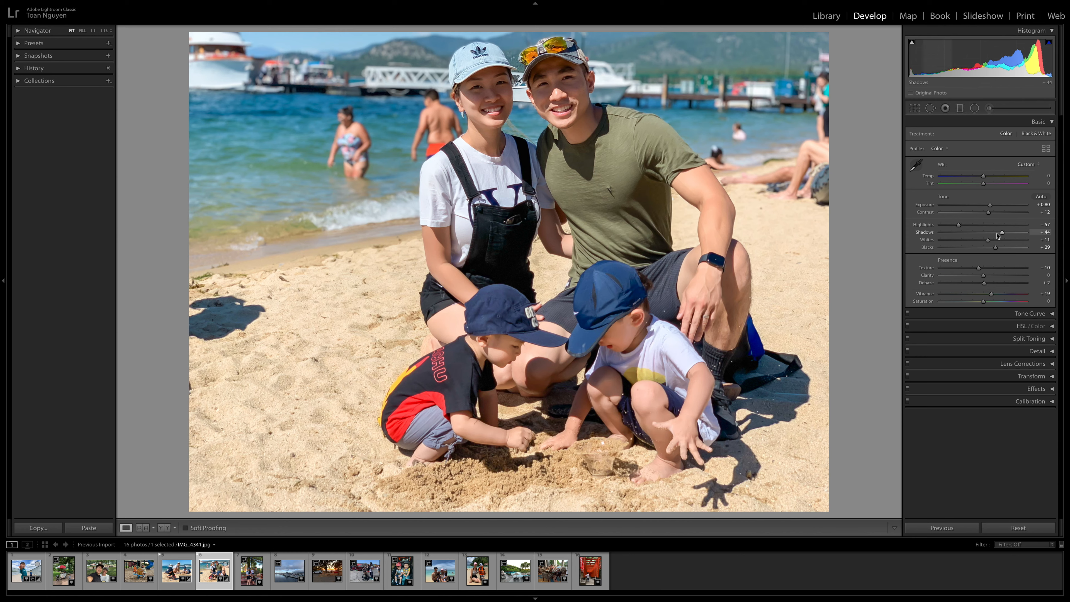
pyautogui.moveTo(988, 235)
pyautogui.mouseDown()
pyautogui.moveTo(1001, 236)
pyautogui.moveTo(982, 234)
pyautogui.moveTo(995, 215)
pyautogui.mouseUp()
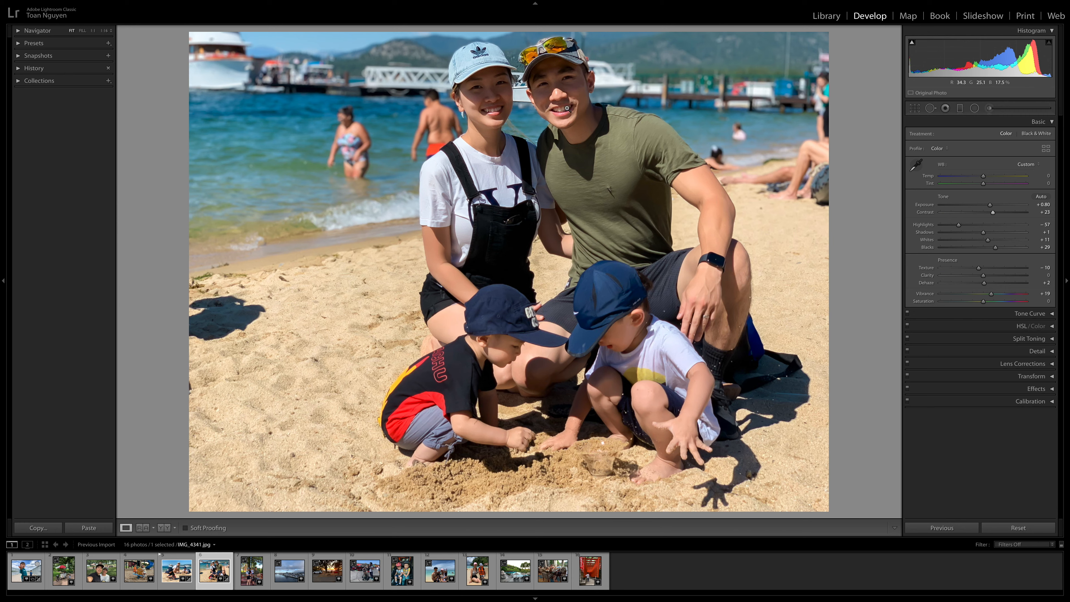
# - Brighten the man's face with the Adjustment Brush at 0.48 exposure and finish the brush edit
pyautogui.click(989, 109)
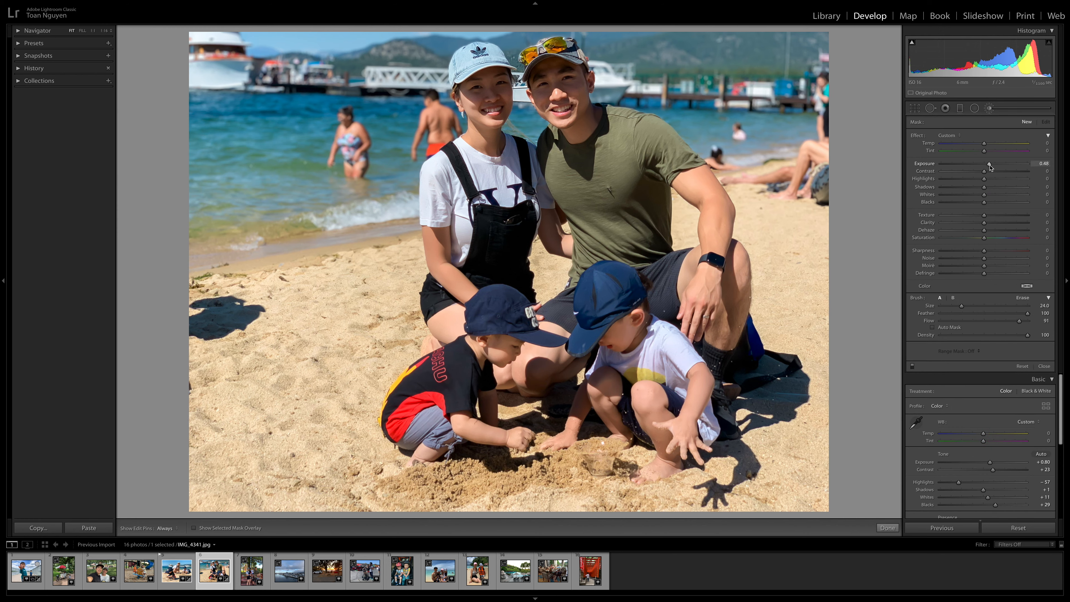
pyautogui.moveTo(522, 94)
pyautogui.mouseDown()
pyautogui.moveTo(497, 90)
pyautogui.moveTo(554, 90)
pyautogui.mouseUp()
pyautogui.click(887, 528)
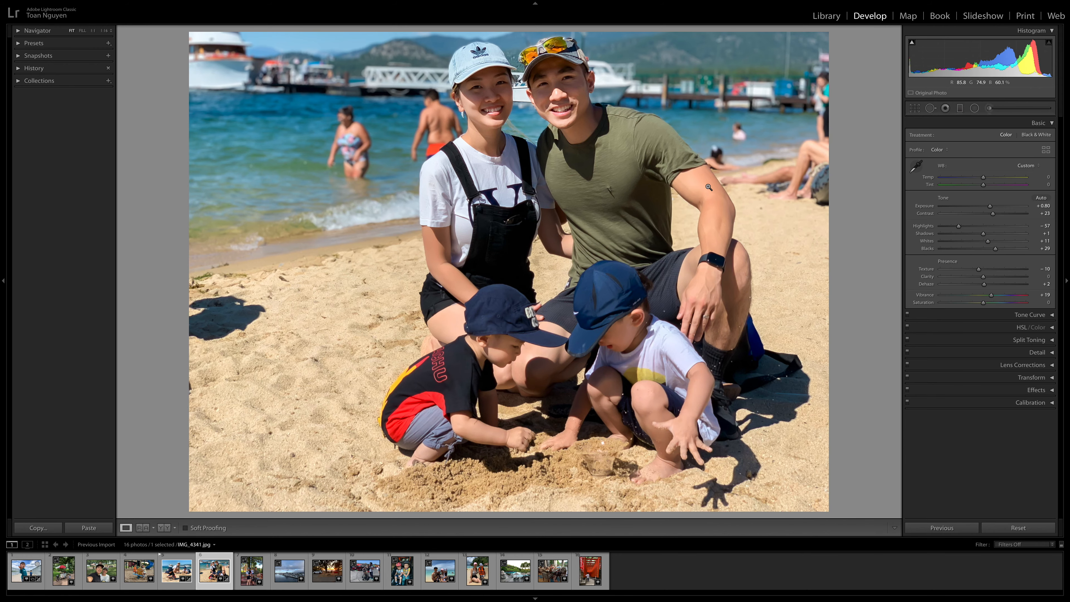
# - Open the fishing photo IMG_4259.HEIC and crop it closer around the family, keeping the original aspect ratio
pyautogui.click(251, 572)
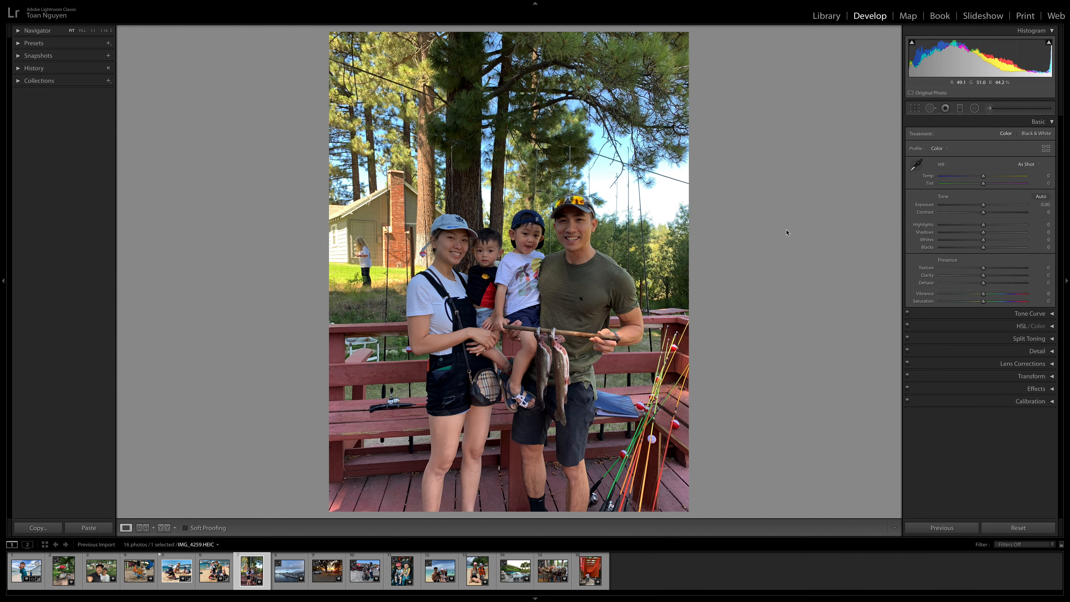
pyautogui.click(914, 108)
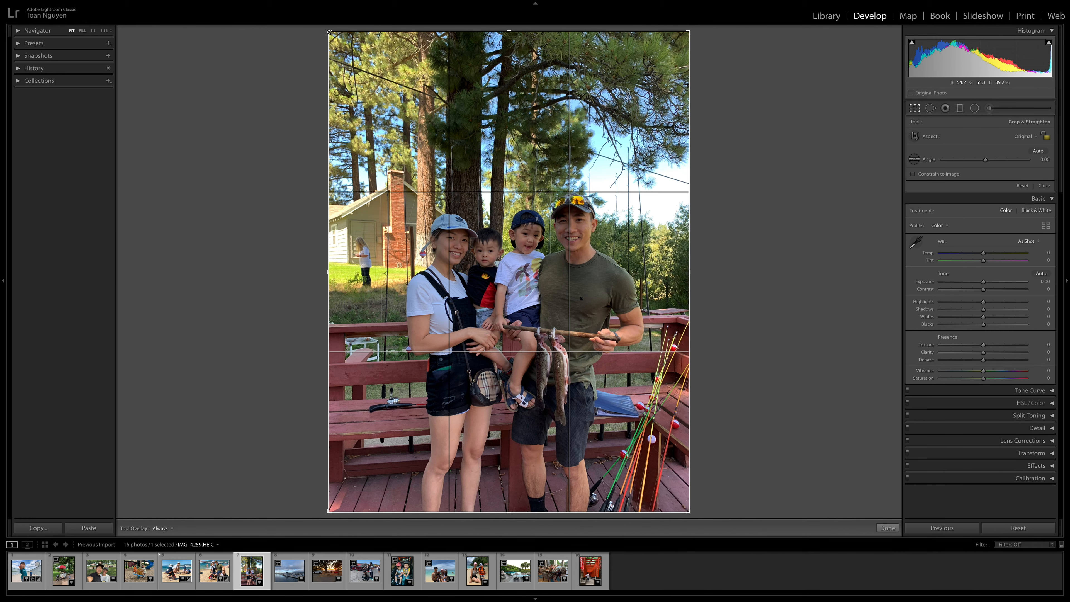
pyautogui.moveTo(329, 32); pyautogui.dragTo(363, 92)
pyautogui.moveTo(476, 116); pyautogui.dragTo(506, 117)
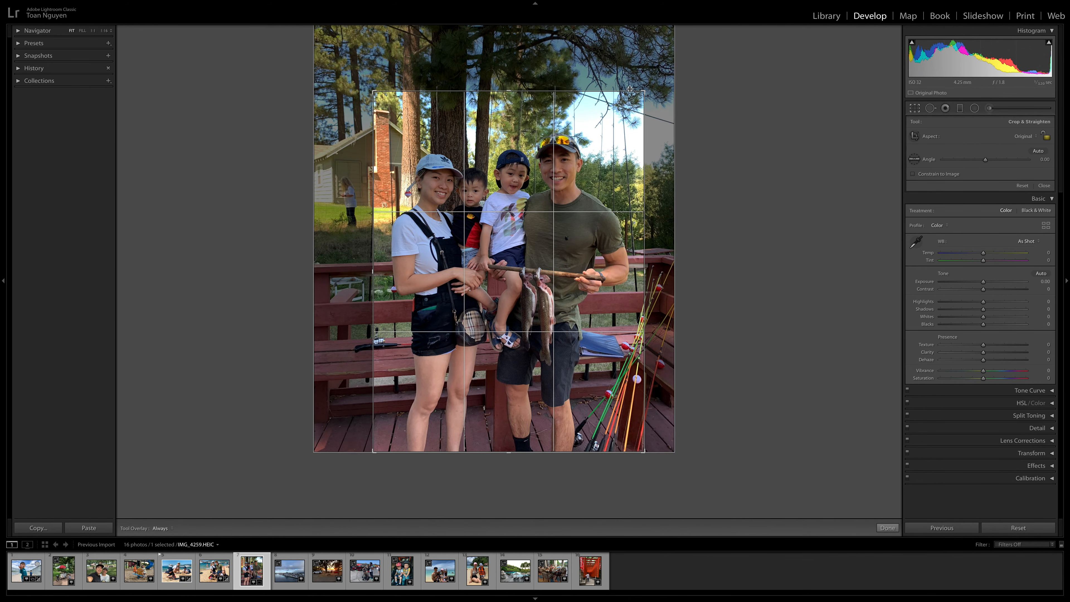
pyautogui.moveTo(642, 92); pyautogui.dragTo(641, 93)
pyautogui.press('Return')
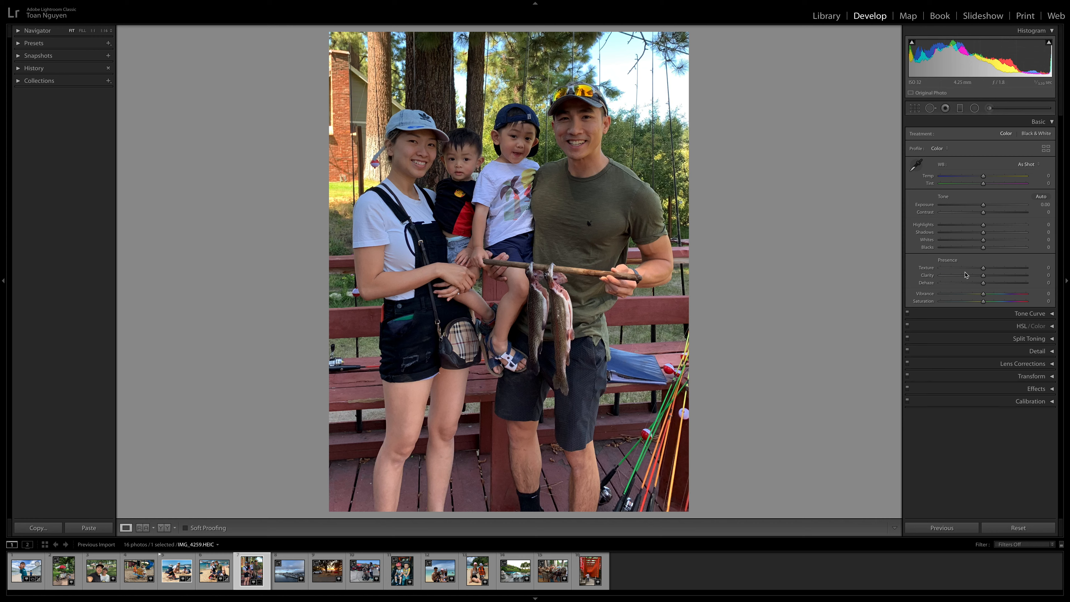
# - Set the fishing photo's Exposure +0.75, Contrast +19, Highlights -47, Shadows +21, Whites +12, Blacks +44, Texture +6 and Vibrance +14
pyautogui.moveTo(983, 204); pyautogui.dragTo(989, 297)
pyautogui.moveTo(997, 248); pyautogui.dragTo(990, 206)
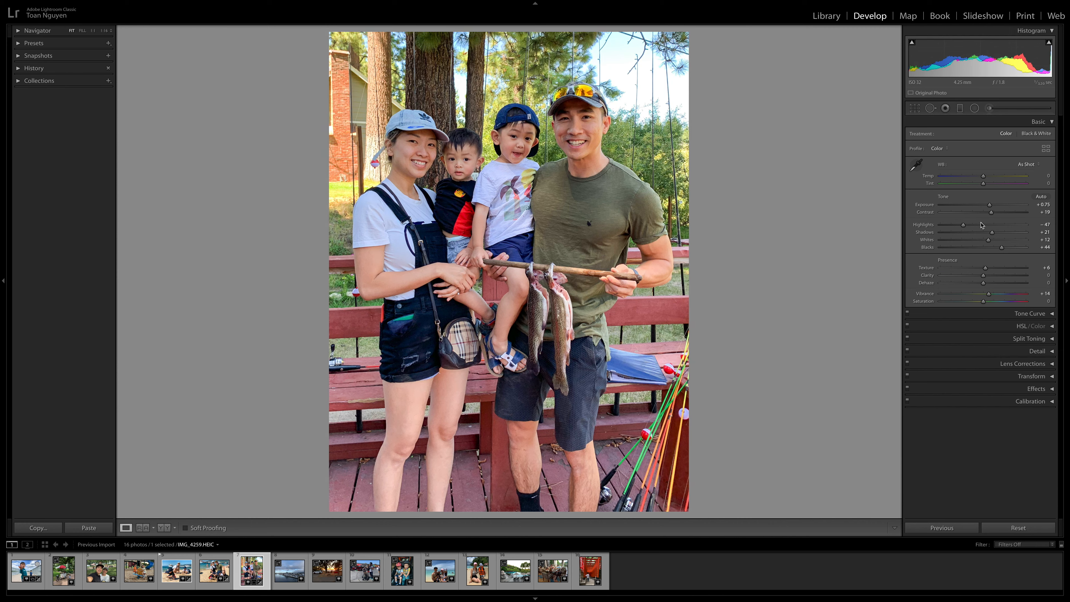
pyautogui.click(1050, 315)
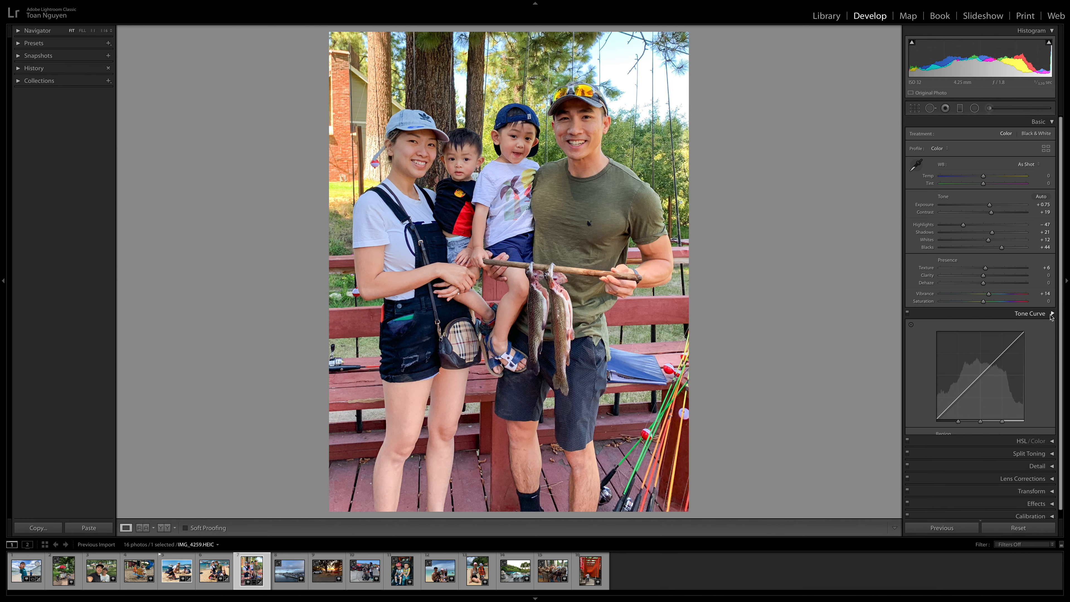
pyautogui.click(1050, 315)
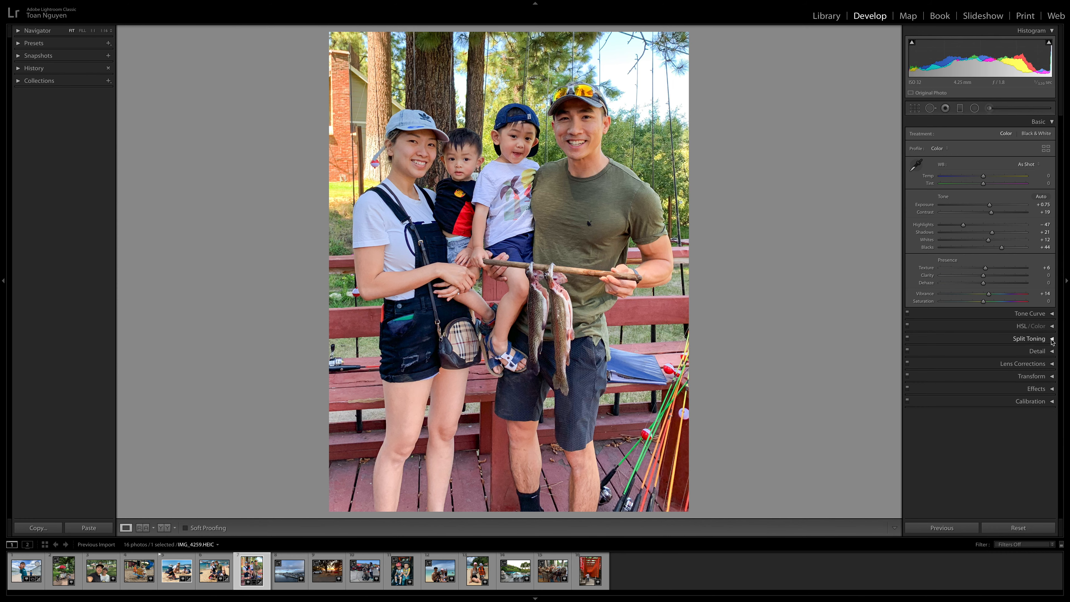
# - Set the HSL saturation of Orange to -12 and Yellow to -6, and raise the Orange luminance to +14
pyautogui.click(1050, 327)
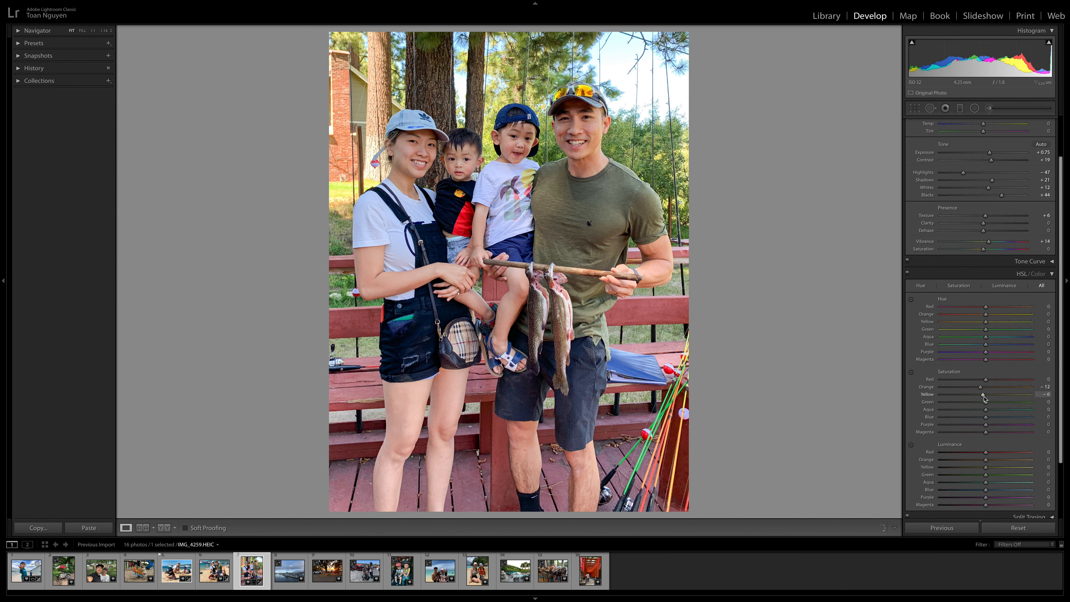
pyautogui.scroll(-2, 986, 421)
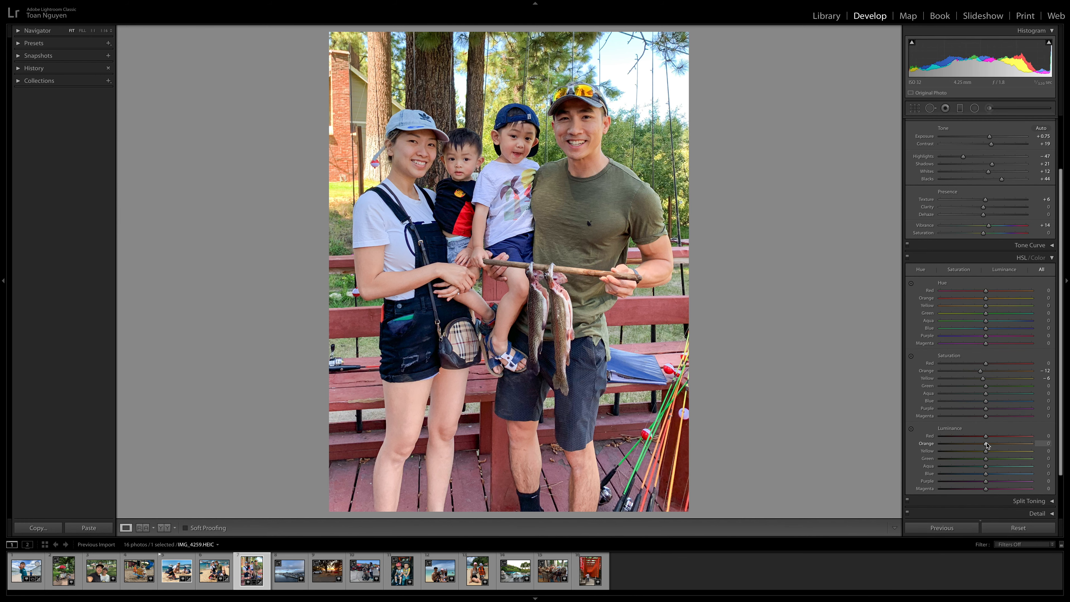
pyautogui.moveTo(987, 444); pyautogui.dragTo(991, 445)
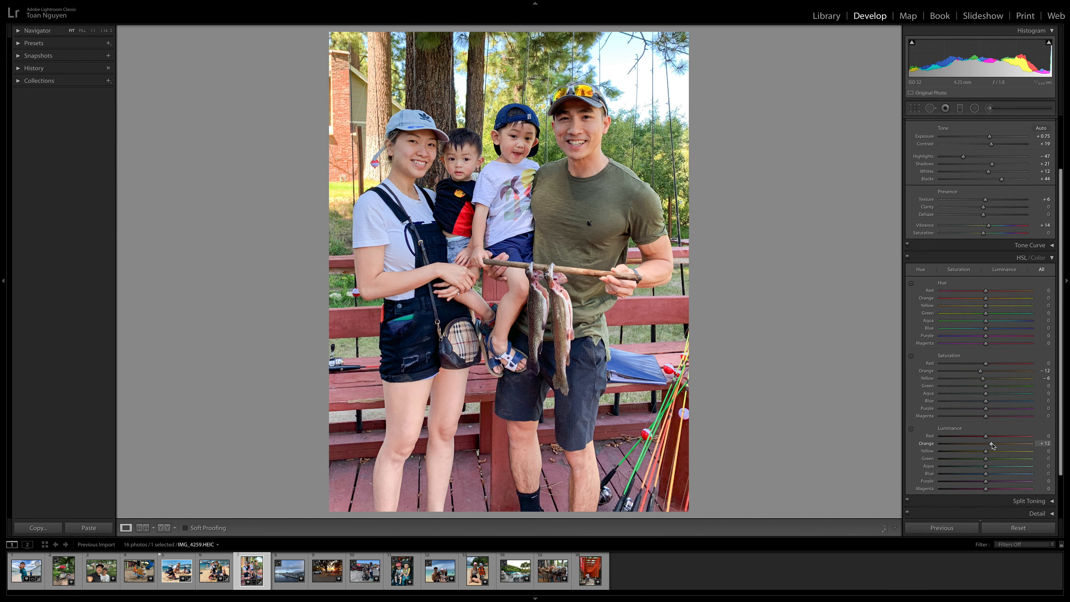
pyautogui.scroll(-4, 992, 443)
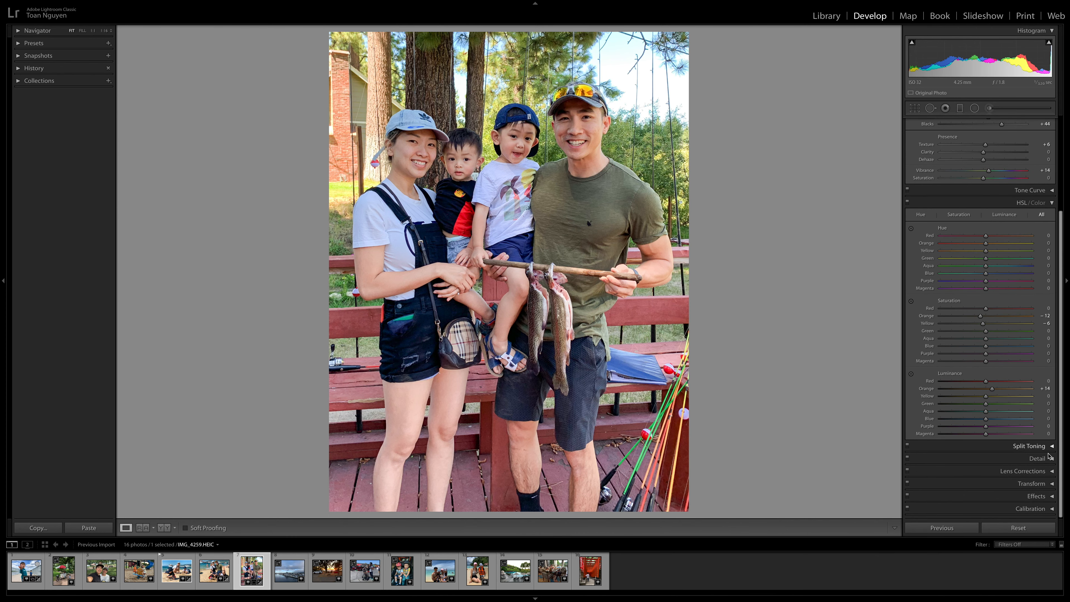
# - Set the fishing photo's Sharpening Amount to 50 and Noise Reduction Luminance to 50, and compare it before and after
pyautogui.click(1048, 458)
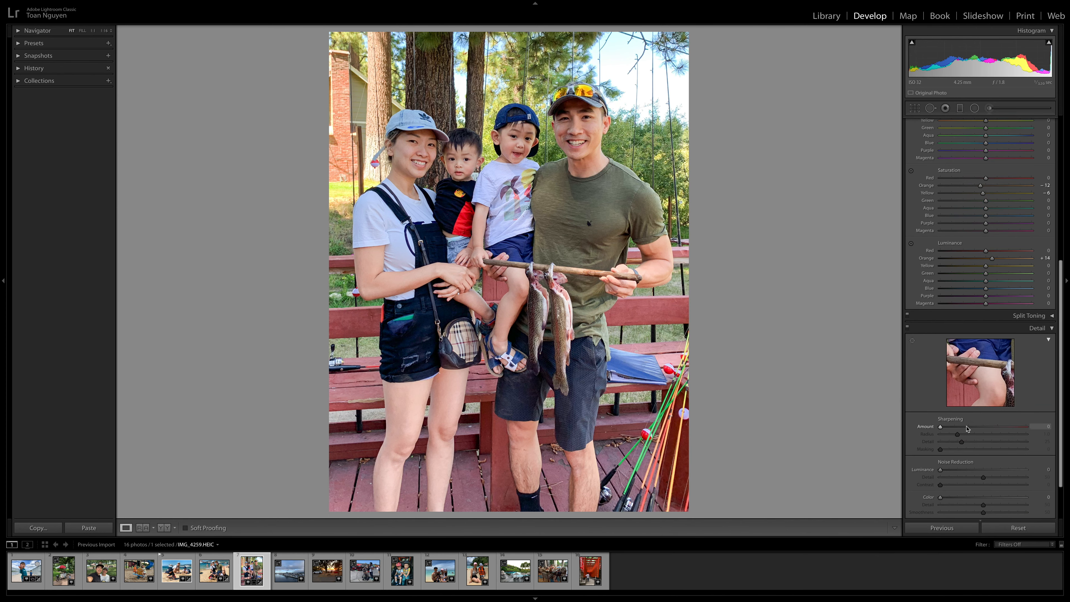
pyautogui.click(970, 427)
pyautogui.click(984, 469)
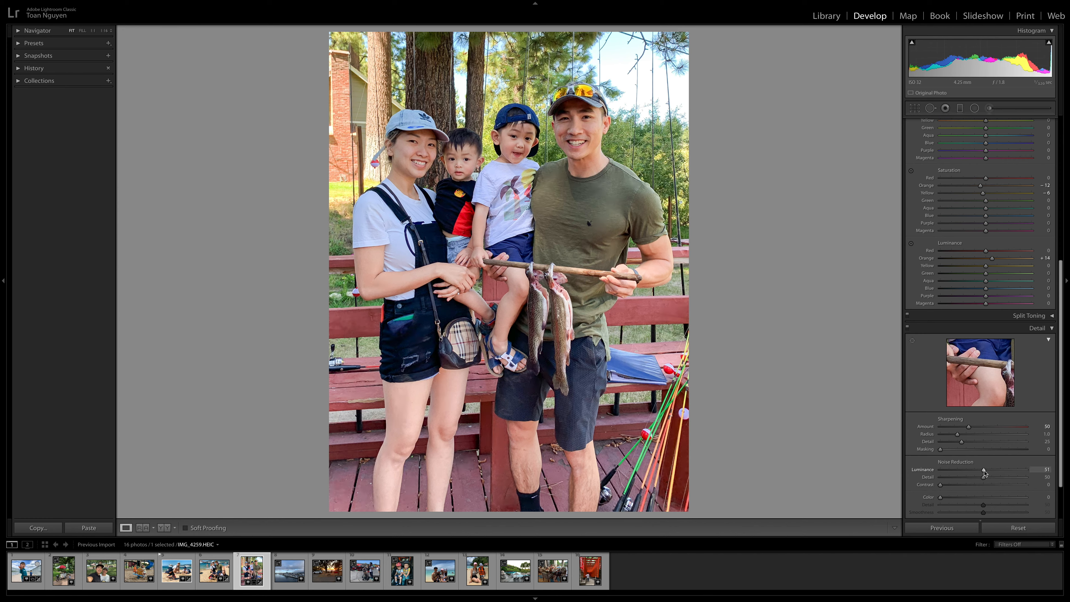
pyautogui.moveTo(984, 470); pyautogui.dragTo(983, 470)
pyautogui.click(163, 528)
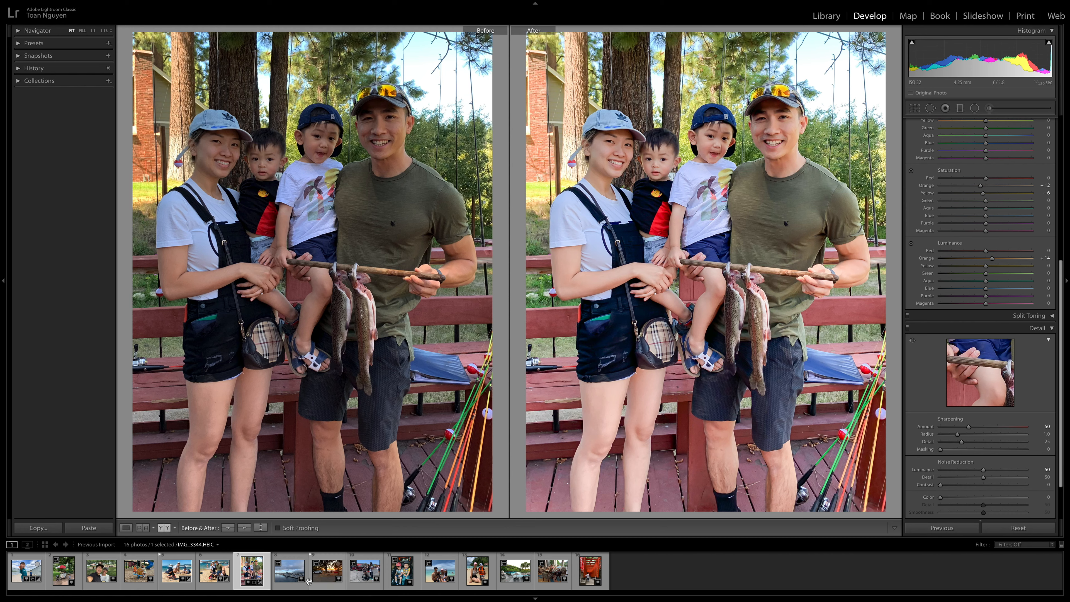
# - Open the marina photo IMG_3568.HEIC, apply the previous photo's settings and widen its crop to include more water and boats
pyautogui.click(286, 579)
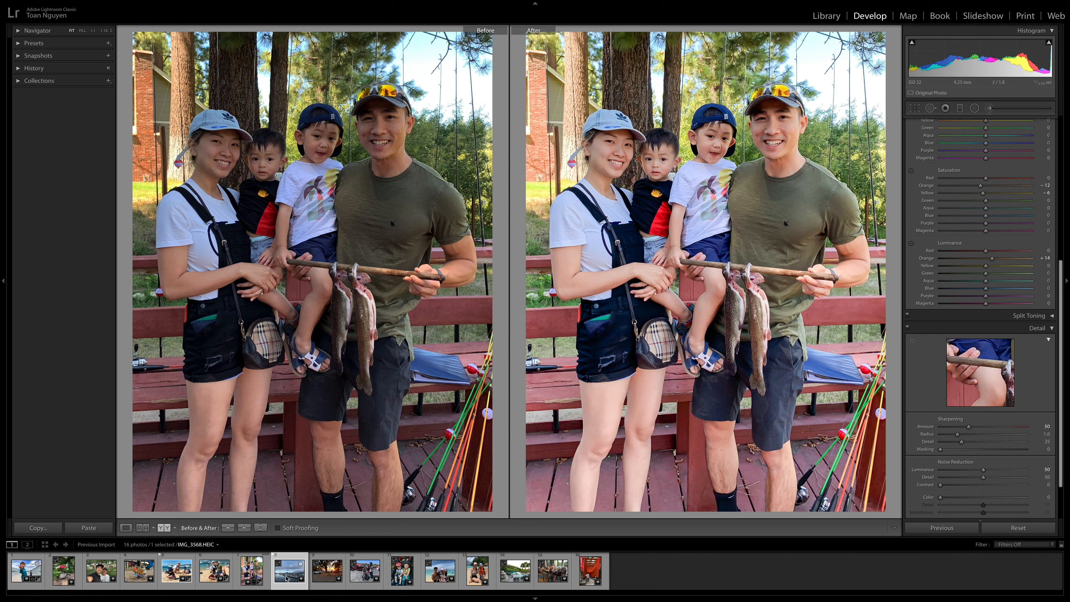
pyautogui.click(943, 531)
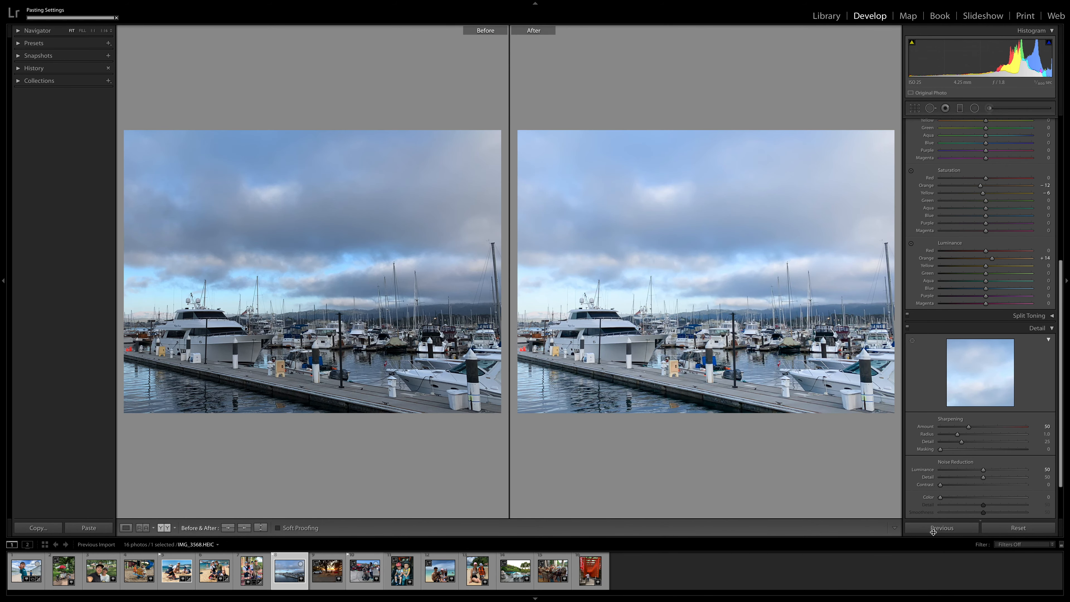
pyautogui.click(915, 107)
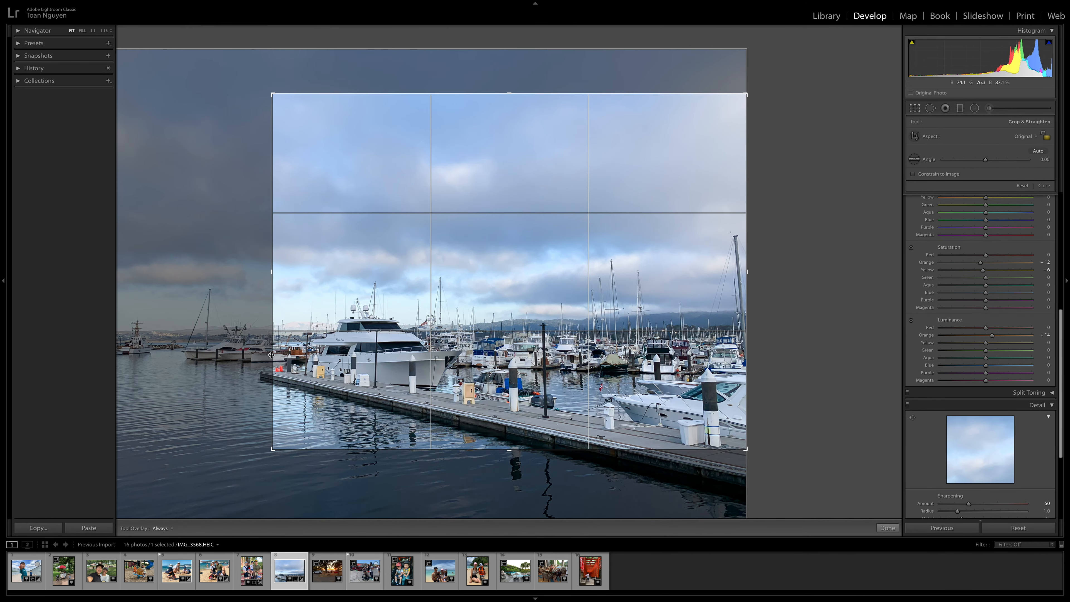
pyautogui.moveTo(271, 449); pyautogui.dragTo(105, 535)
pyautogui.press('Return')
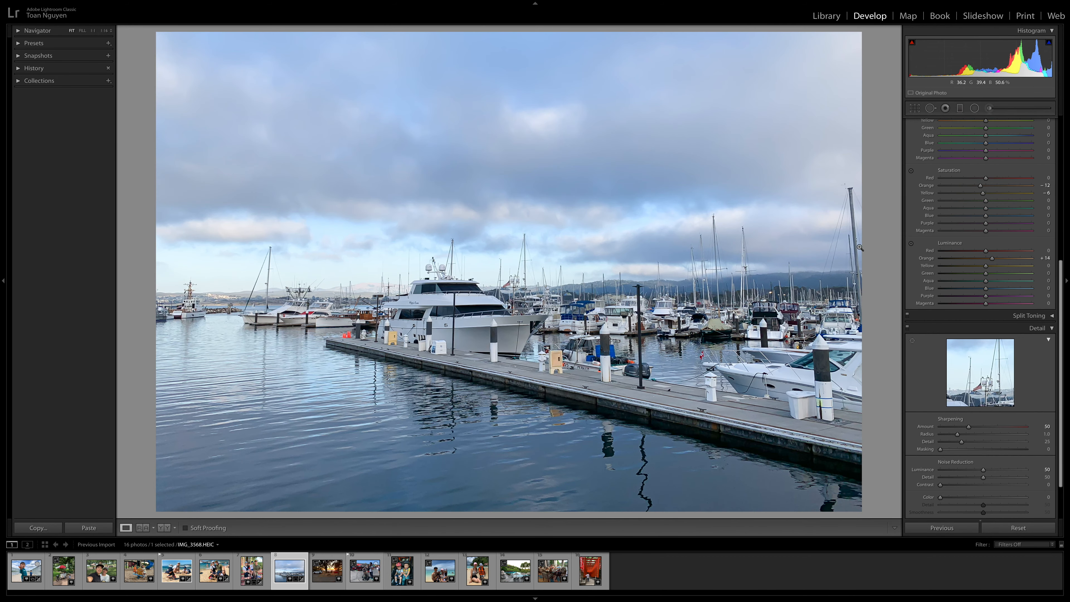
# - Set the marina photo's Temp +10, Tint +18, Contrast +36, Blacks +13 and Dehaze +38, and compare it before and after
pyautogui.scroll(10, 995, 181)
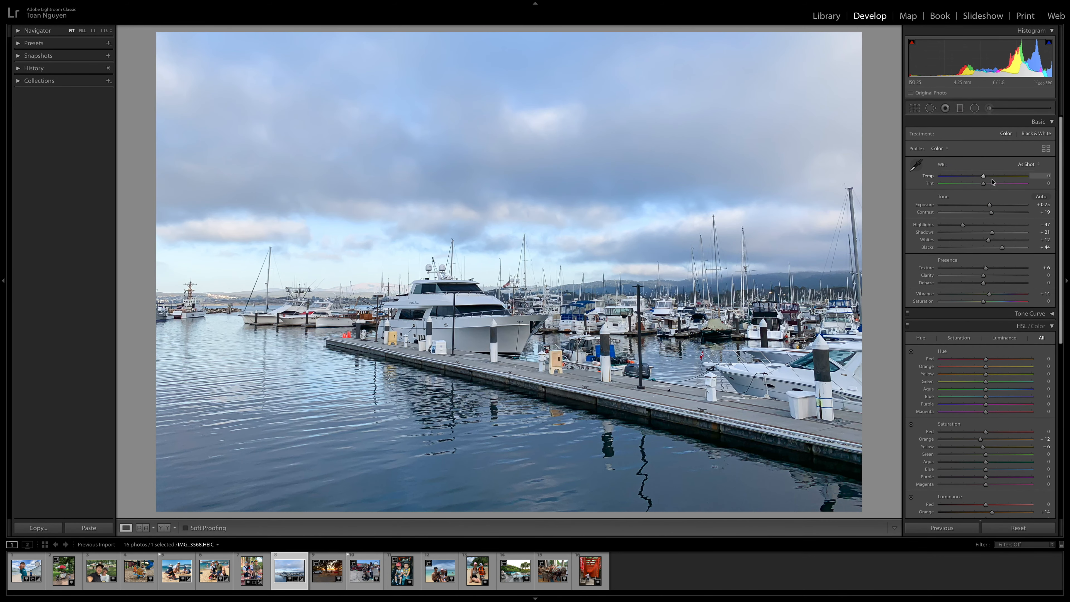
pyautogui.moveTo(983, 177); pyautogui.dragTo(989, 250)
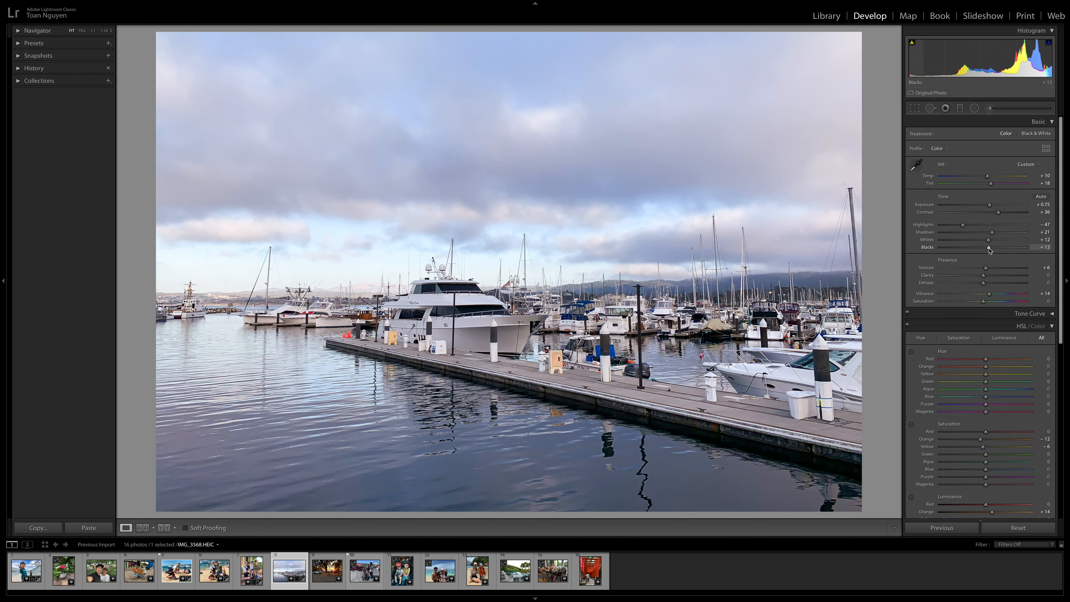
pyautogui.click(991, 283)
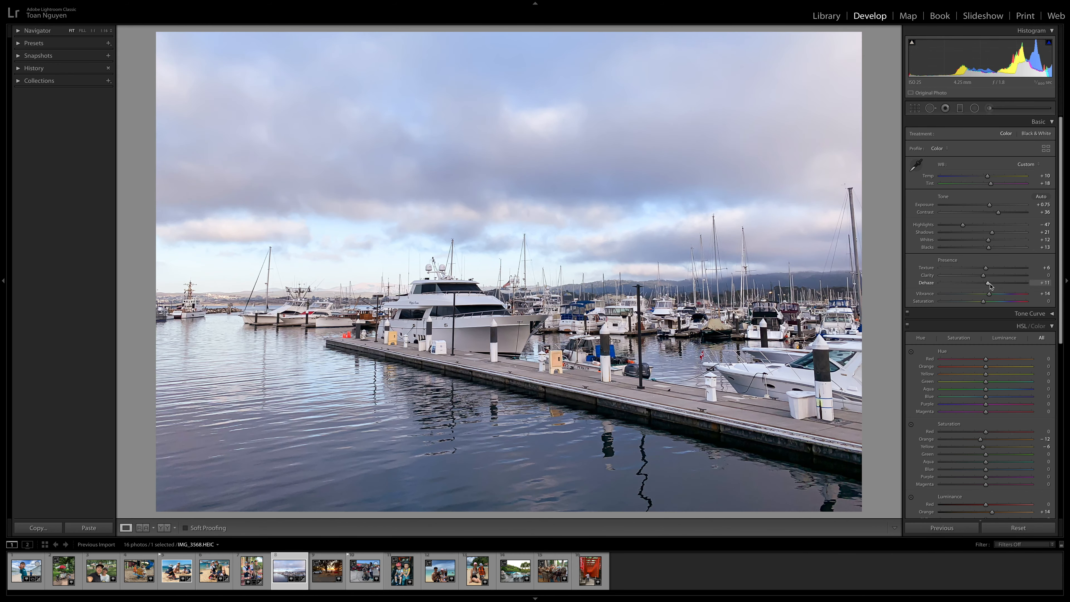
pyautogui.moveTo(991, 286); pyautogui.dragTo(999, 287)
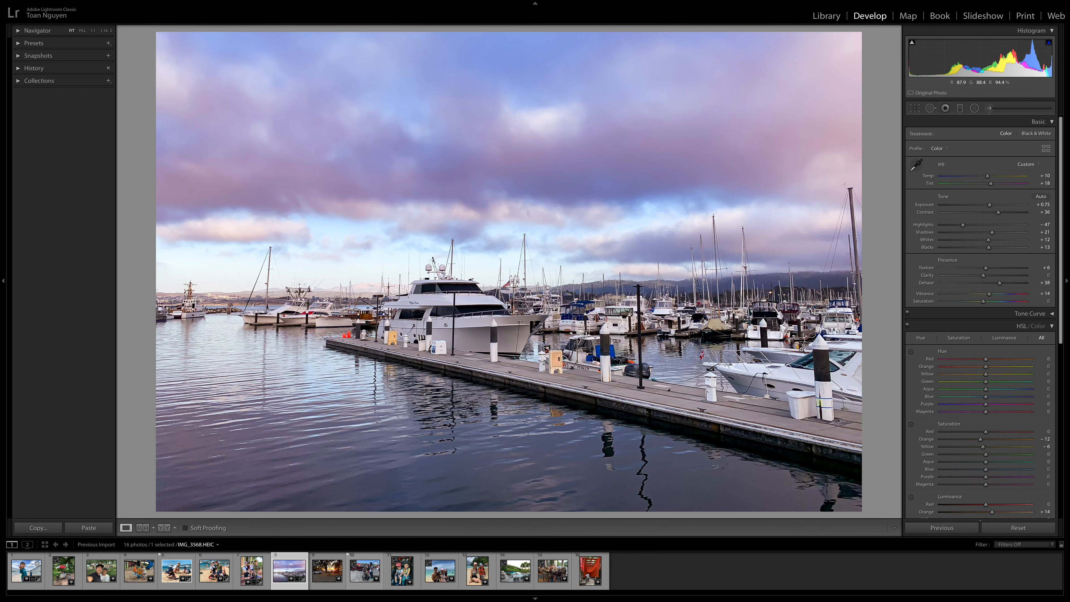
pyautogui.click(164, 530)
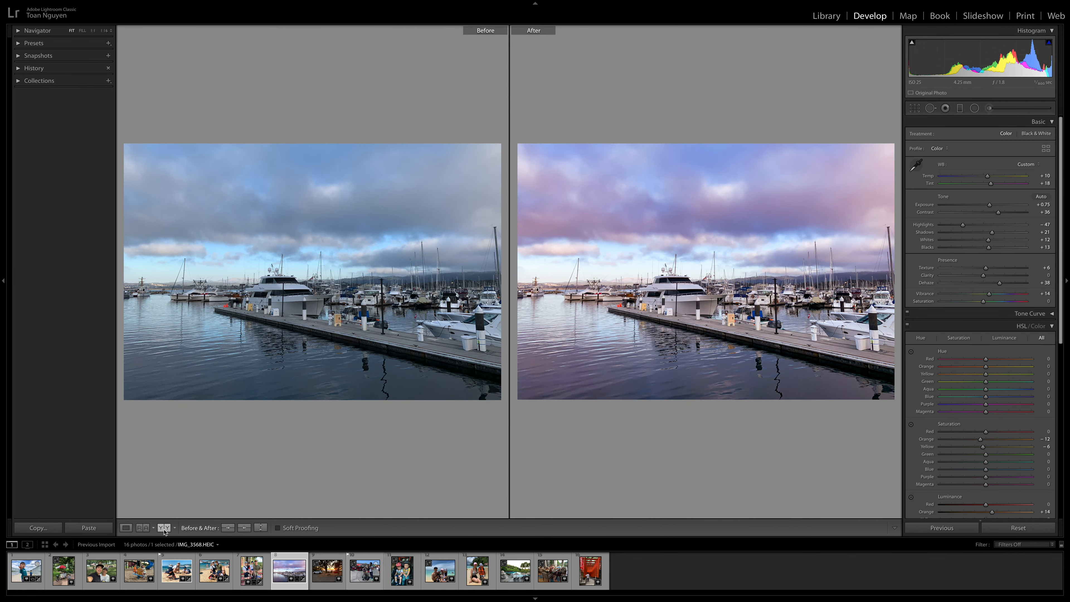
pyautogui.click(165, 530)
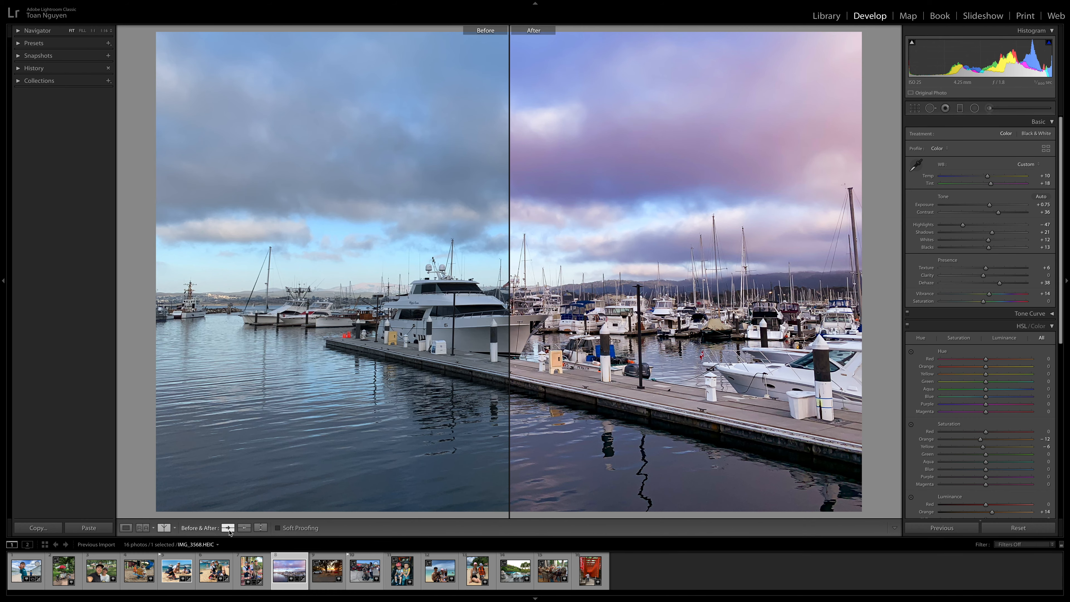
pyautogui.click(126, 527)
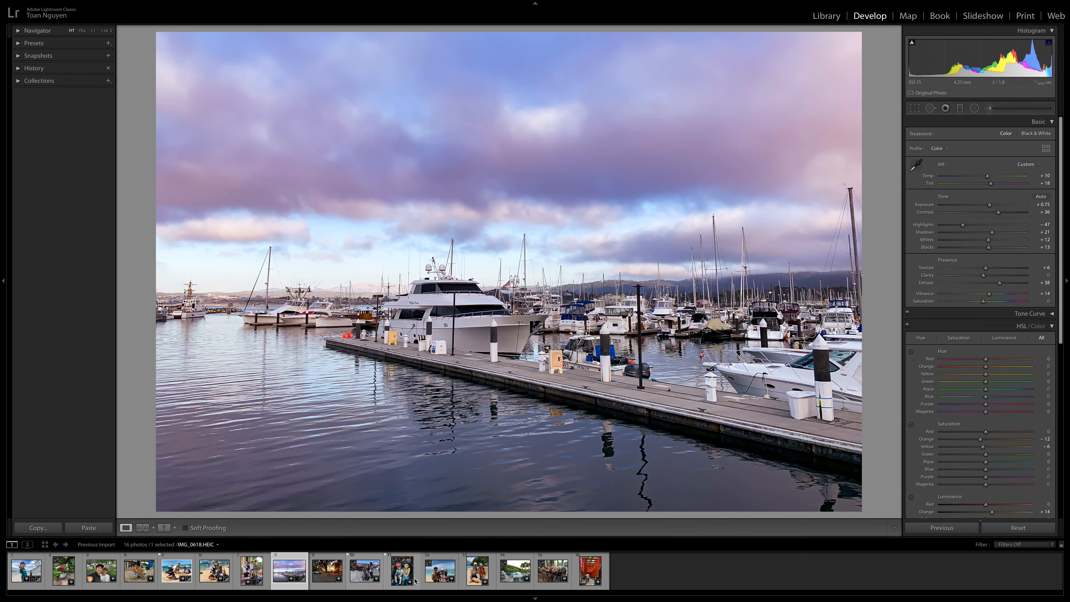
# - Open the beach family photo IMG_9902.HEIC and crop it closer around the family, keeping the original aspect ratio
pyautogui.click(440, 586)
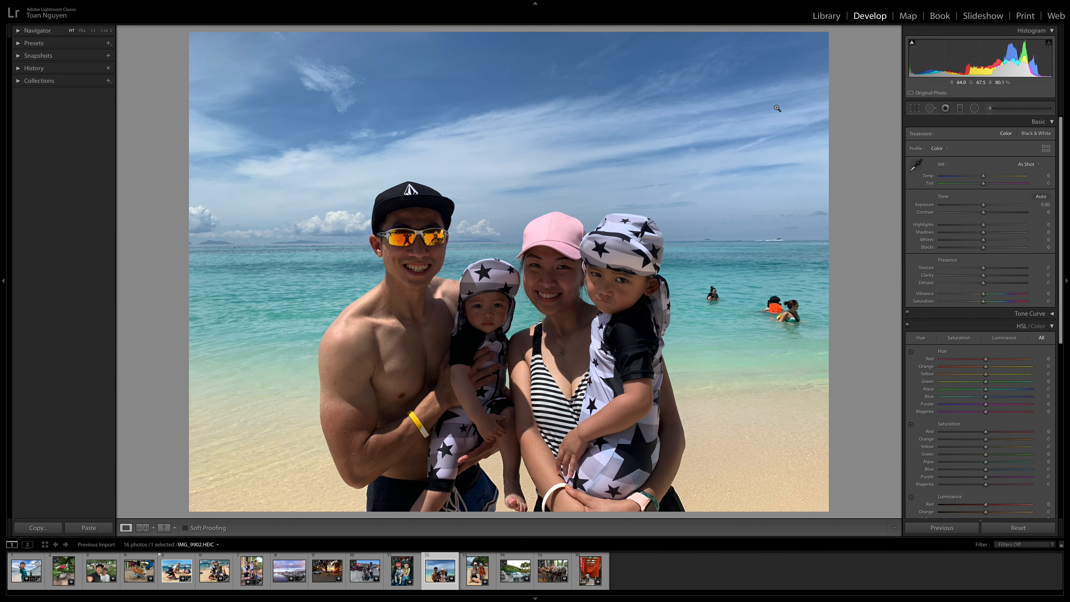
pyautogui.click(919, 109)
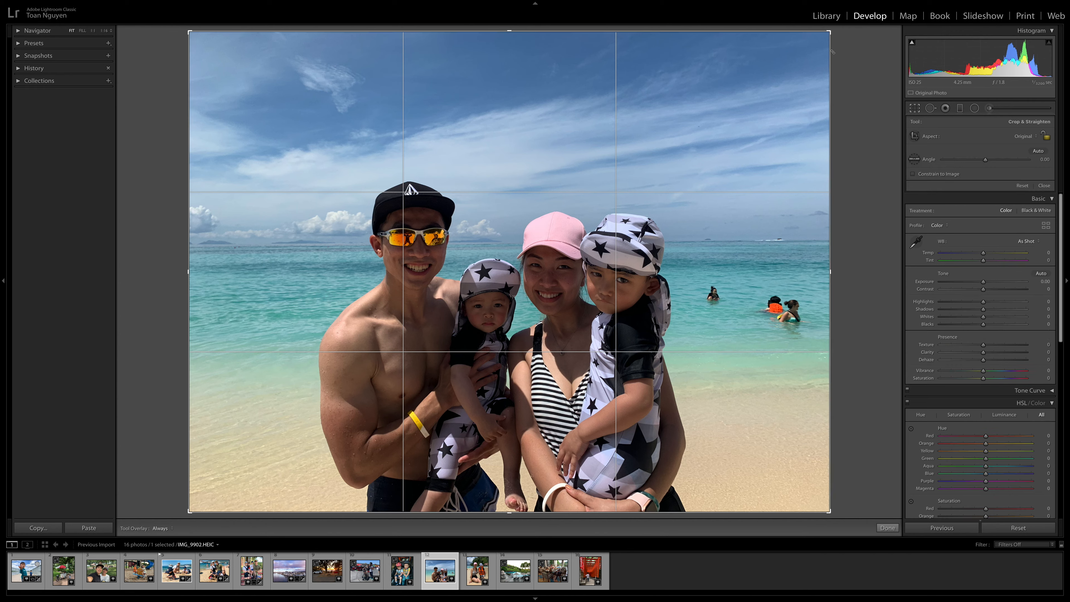
pyautogui.moveTo(829, 32); pyautogui.dragTo(758, 87)
pyautogui.moveTo(658, 168); pyautogui.dragTo(579, 167)
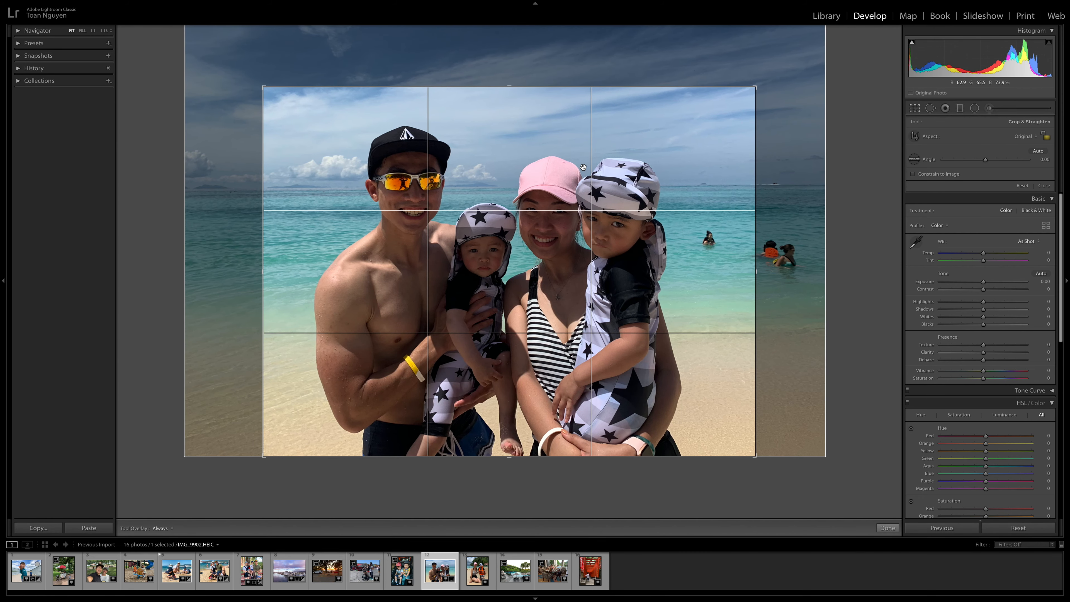
pyautogui.press('Return')
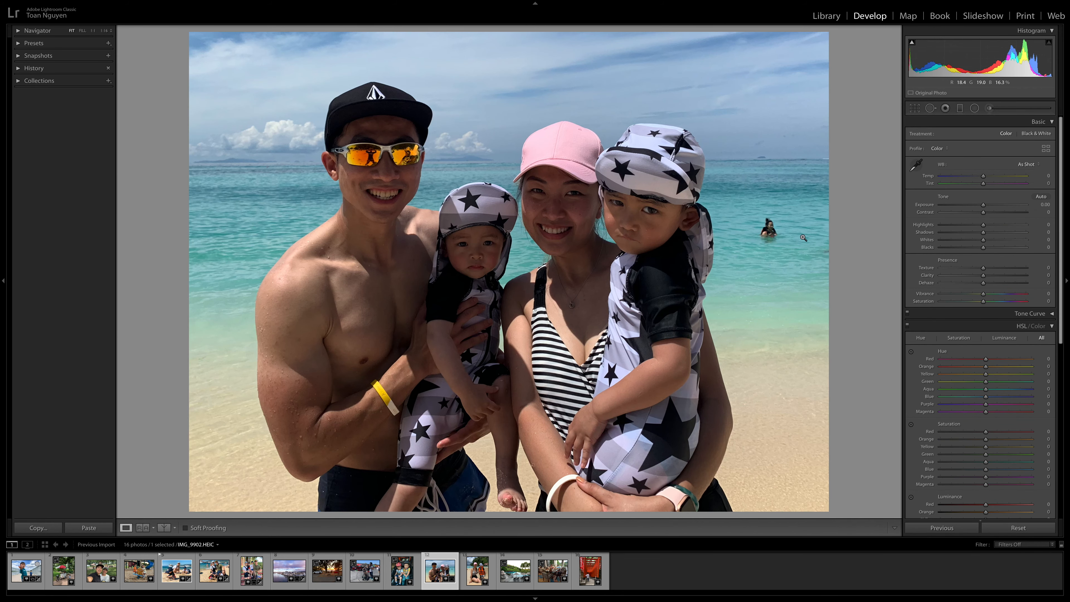
# - Remove the swimmer beside the family with a size 77 Heal spot sampled from the adjacent water
pyautogui.click(929, 109)
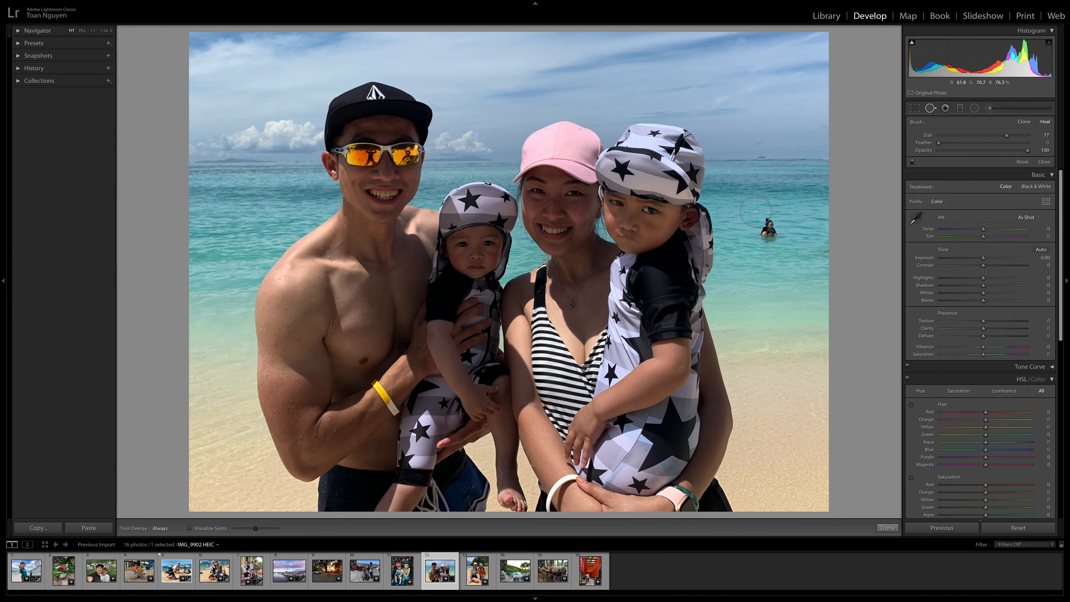
pyautogui.click(769, 229)
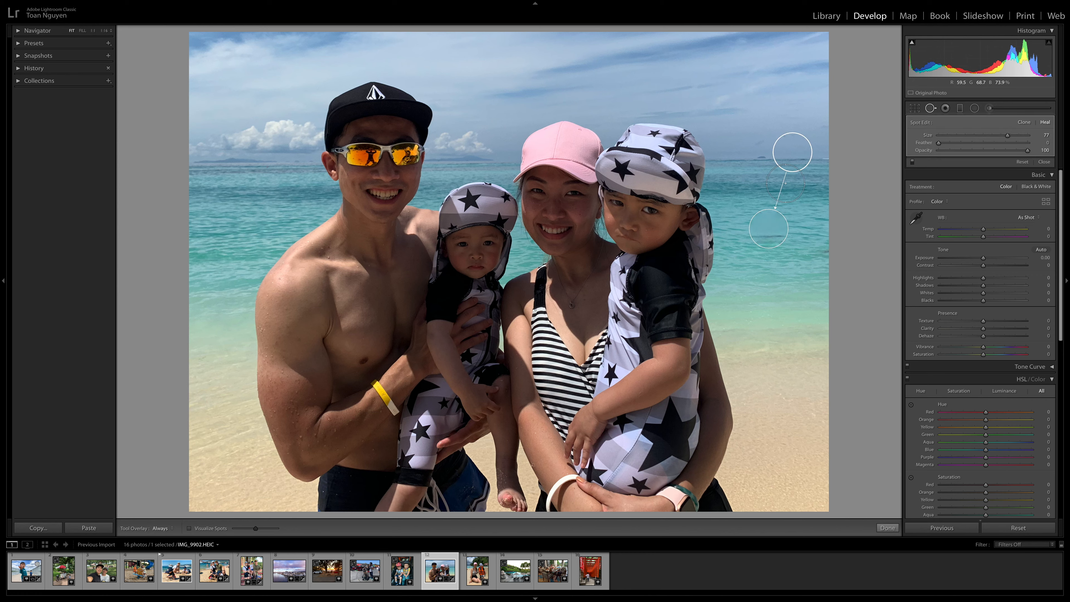
pyautogui.moveTo(791, 158); pyautogui.dragTo(807, 239)
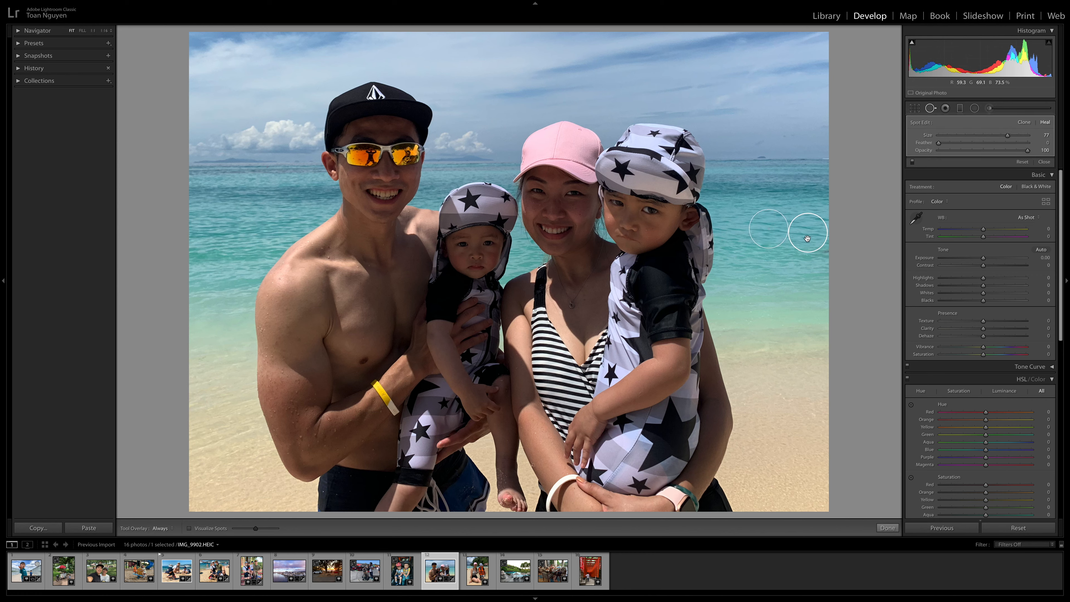
pyautogui.click(932, 312)
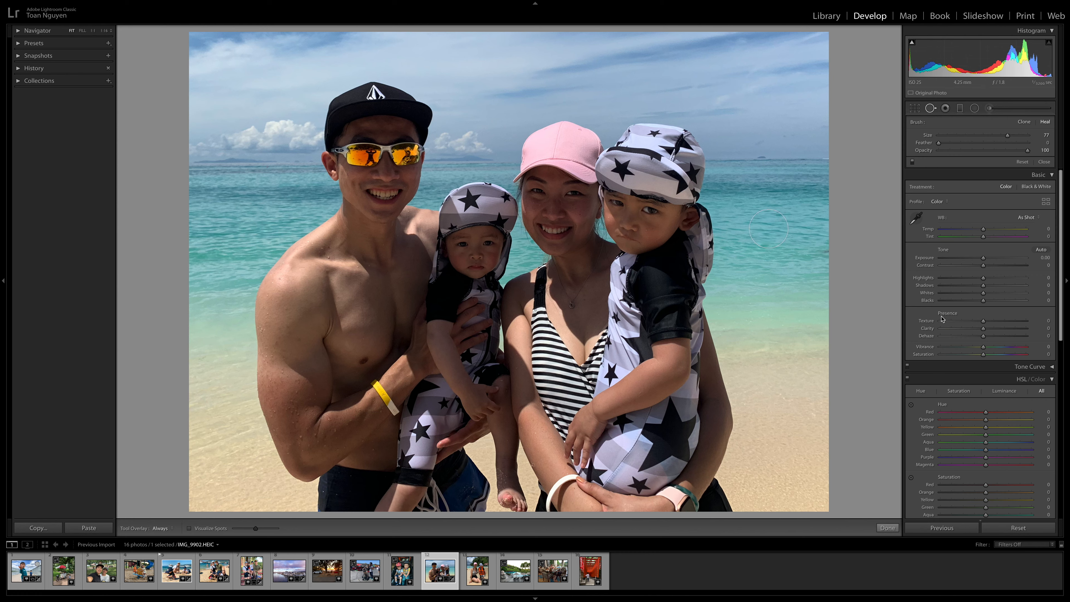
pyautogui.press('q')
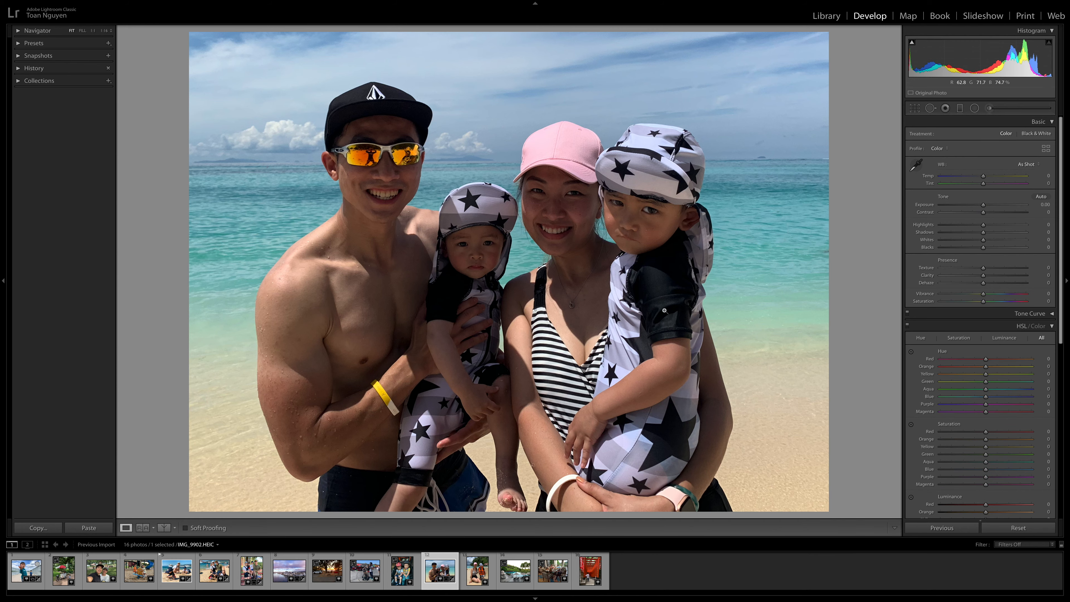
# - Set the beach photo's Exposure +0.70, Contrast +15, Highlights -46, Shadows +24, Whites +13 and Blacks +41
pyautogui.moveTo(983, 205); pyautogui.dragTo(989, 206)
pyautogui.click(989, 212)
pyautogui.click(963, 226)
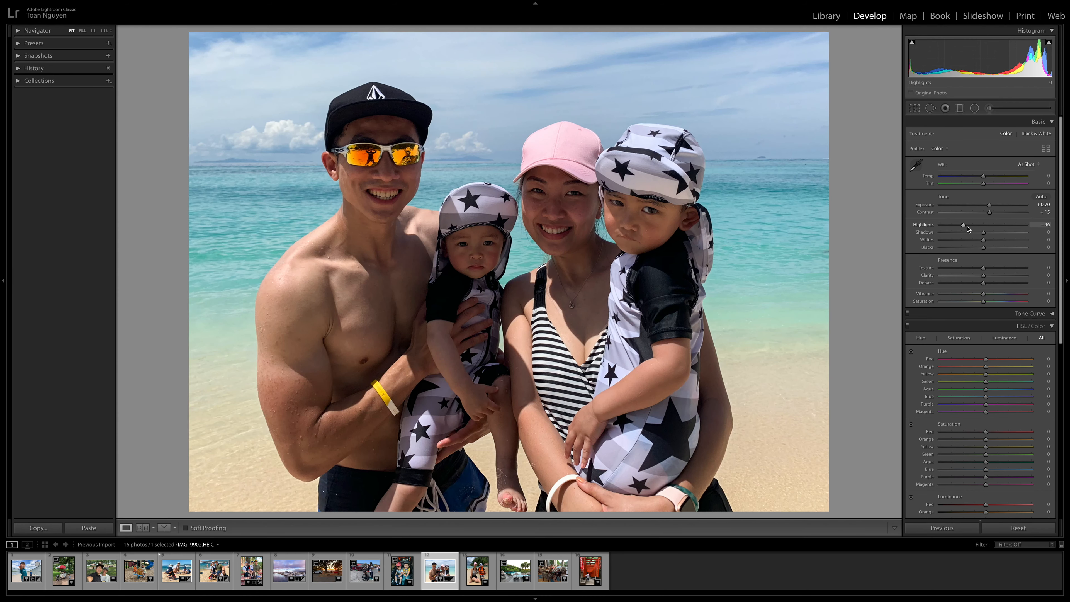
pyautogui.click(993, 233)
pyautogui.click(988, 240)
pyautogui.click(989, 240)
pyautogui.click(1000, 247)
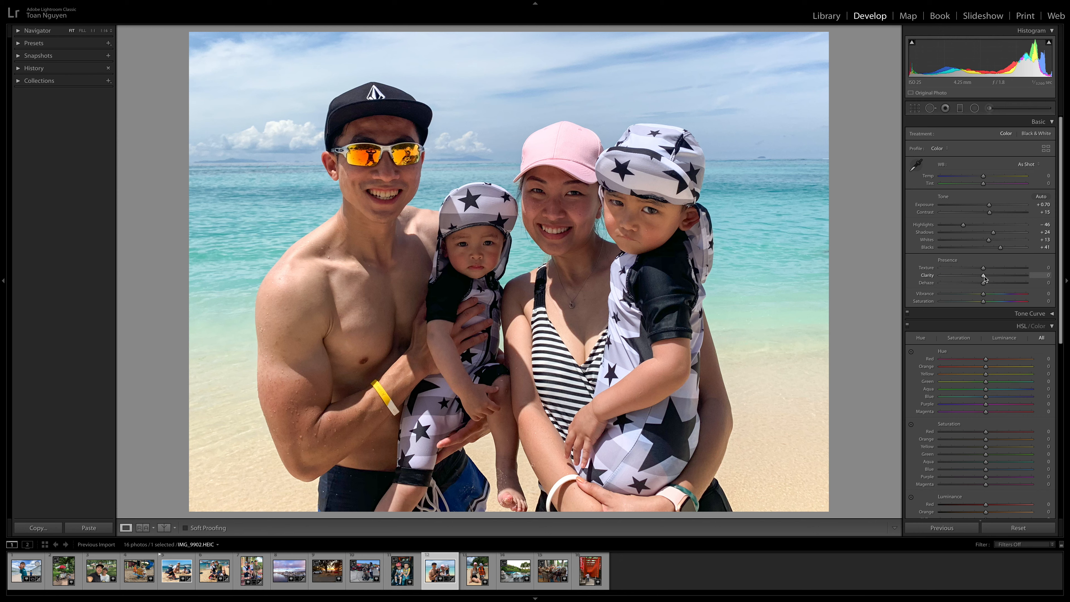
# - Set Texture to -9 and Vibrance to +16, with Orange saturation at -12 and Orange luminance at +16
pyautogui.moveTo(984, 269); pyautogui.dragTo(980, 325)
pyautogui.scroll(-5, 996, 276)
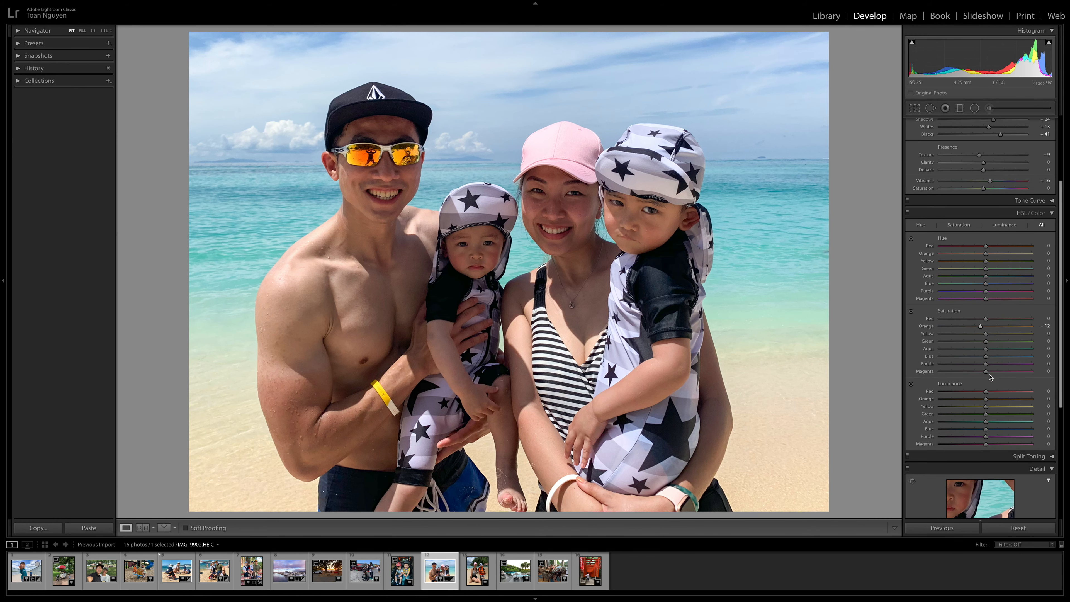
pyautogui.moveTo(985, 399); pyautogui.dragTo(993, 399)
# - Set the beach photo's Exposure to +1.20, Highlights to -81 and the Blue hue to -7
pyautogui.scroll(5, 992, 337)
pyautogui.moveTo(989, 206); pyautogui.dragTo(948, 226)
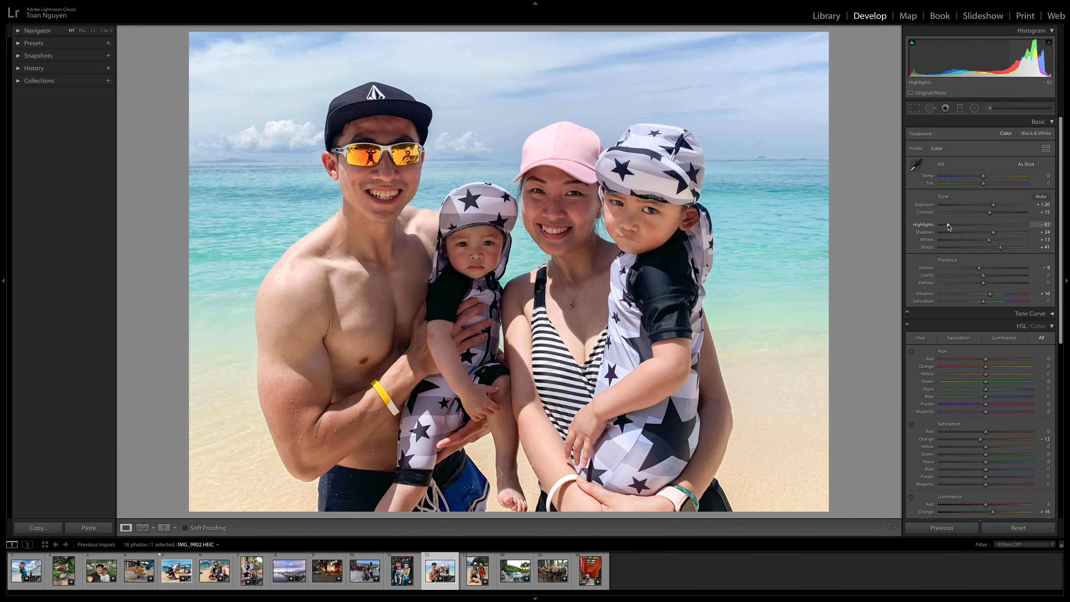
pyautogui.moveTo(985, 396); pyautogui.dragTo(981, 398)
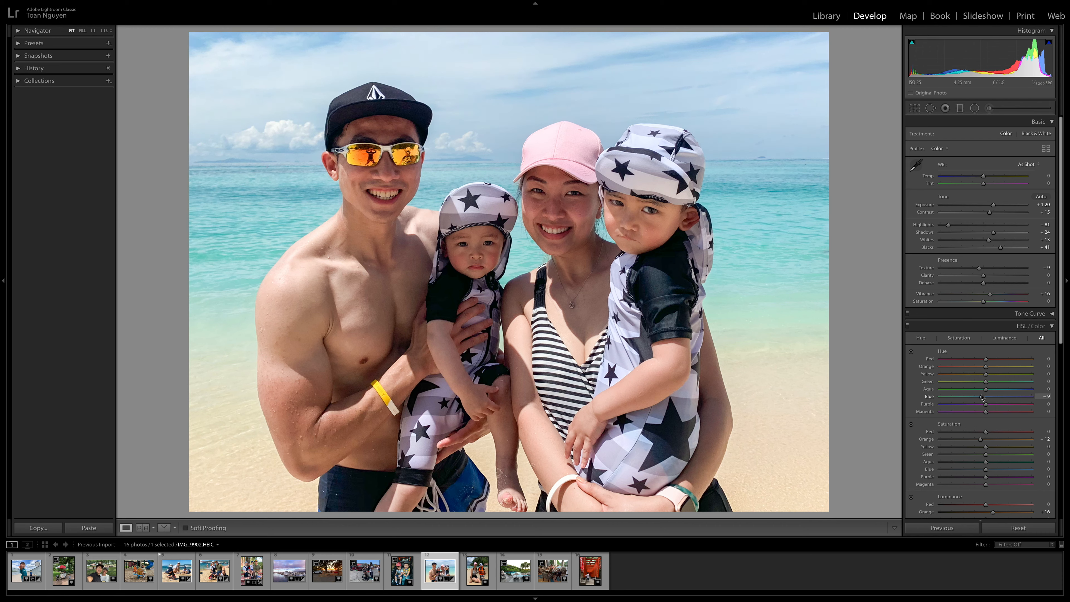
# - Set the beach photo's Sharpening Amount to 47 and Noise Reduction Luminance to 34
pyautogui.scroll(-10, 1003, 434)
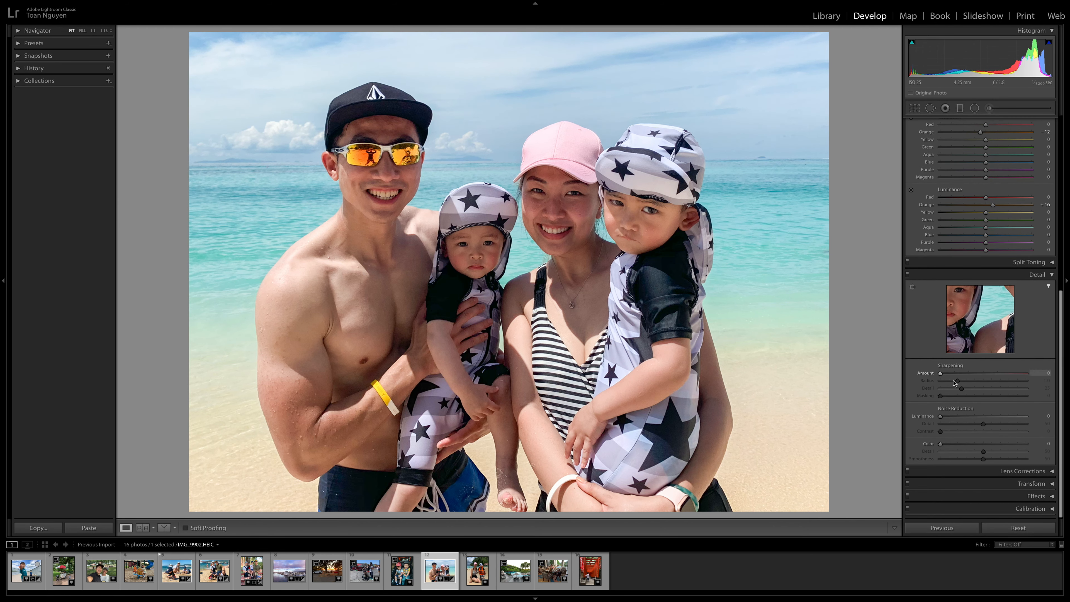
pyautogui.click(967, 373)
pyautogui.click(980, 416)
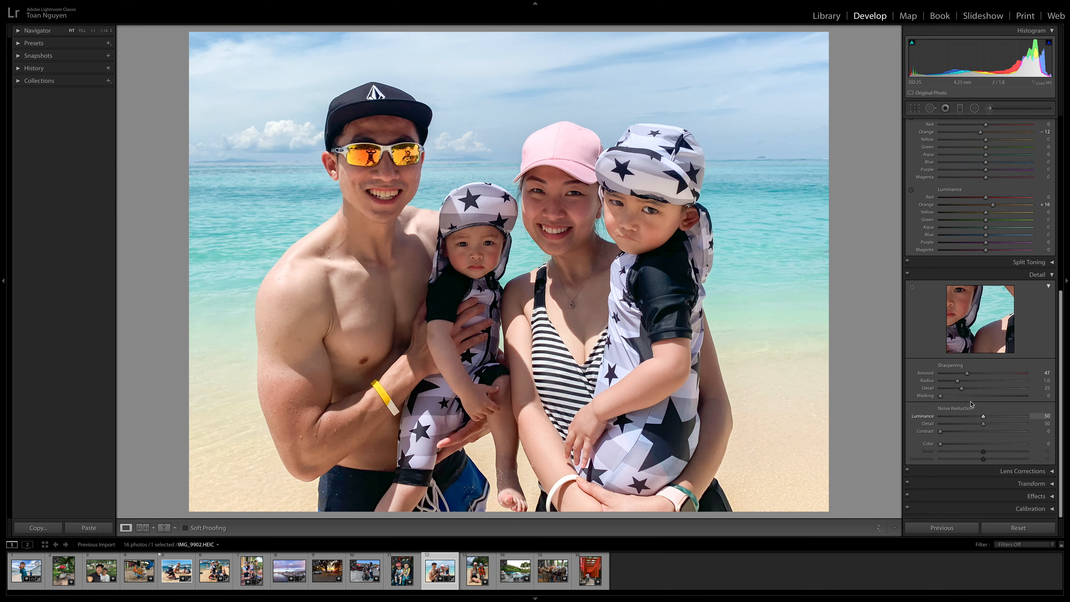
pyautogui.moveTo(983, 416); pyautogui.dragTo(971, 419)
# - Brighten the family's faces with the Adjustment Brush at 0.53 exposure and finish the brush edit
pyautogui.press('k')
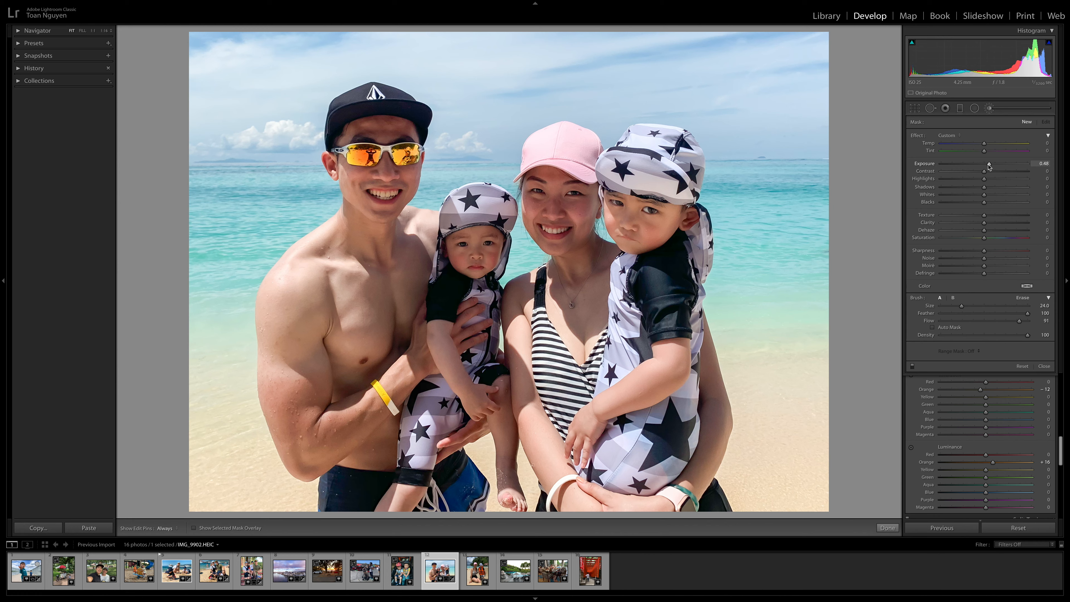
pyautogui.click(989, 109)
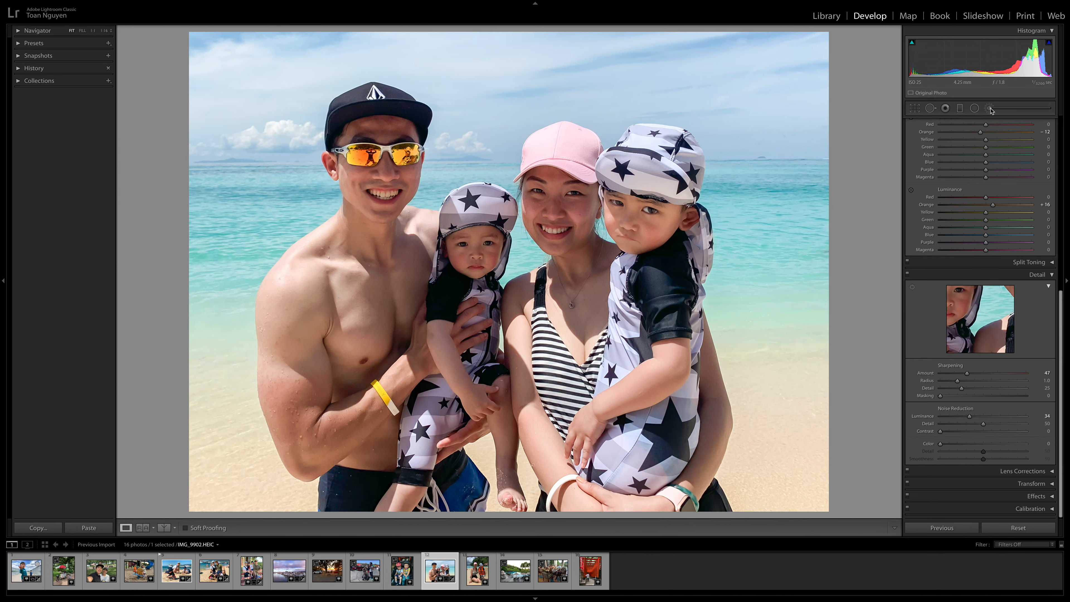
pyautogui.click(990, 109)
pyautogui.moveTo(987, 167); pyautogui.dragTo(990, 166)
pyautogui.moveTo(564, 201); pyautogui.dragTo(564, 245)
pyautogui.moveTo(462, 270); pyautogui.dragTo(466, 261)
pyautogui.press('h')
pyautogui.press(']')
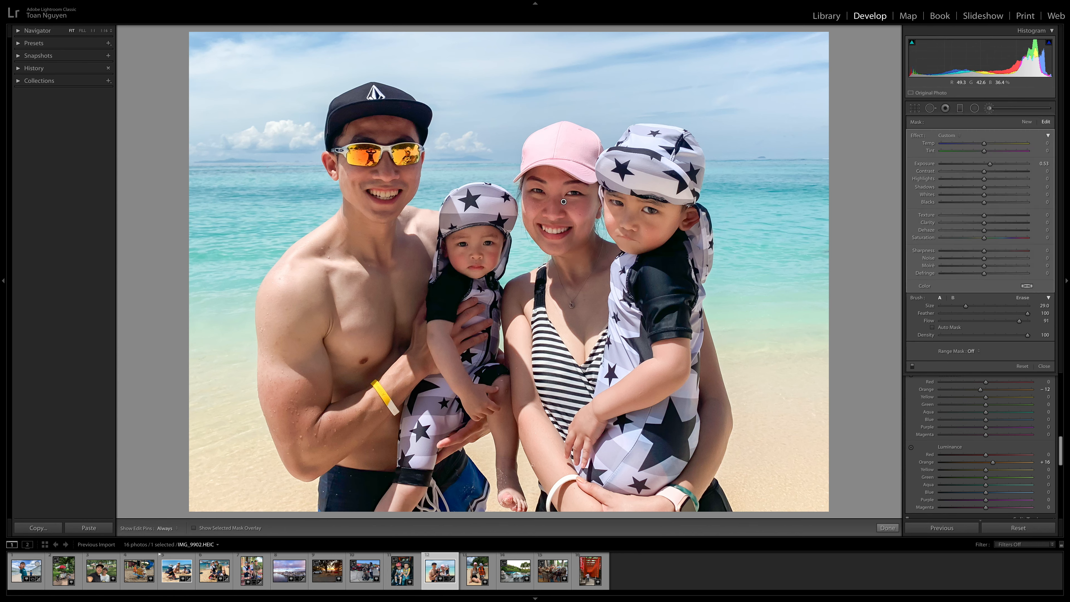
pyautogui.moveTo(388, 255); pyautogui.dragTo(392, 157)
pyautogui.click(988, 108)
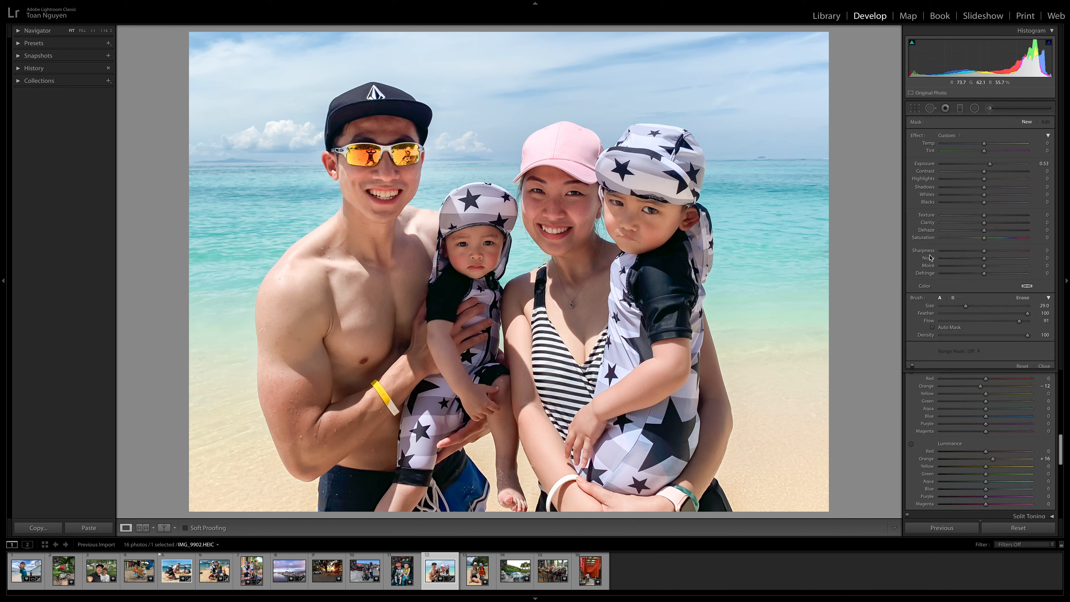
# - Set the beach photo's Contrast to +25 and compare it before and after, ending in the left/right view
pyautogui.scroll(10, 1031, 181)
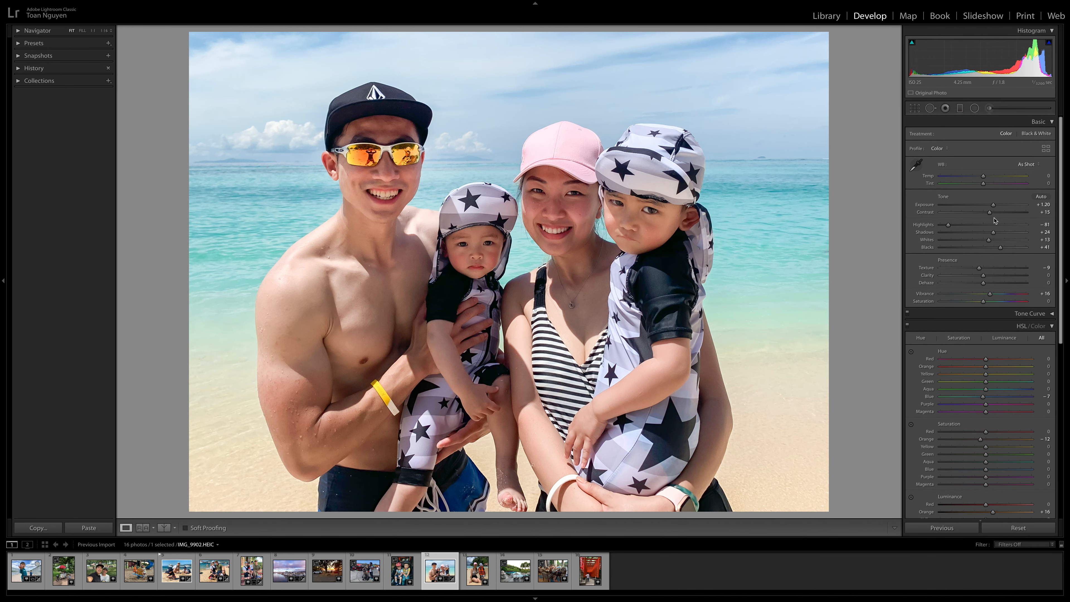
pyautogui.moveTo(990, 214); pyautogui.dragTo(993, 214)
pyautogui.click(164, 528)
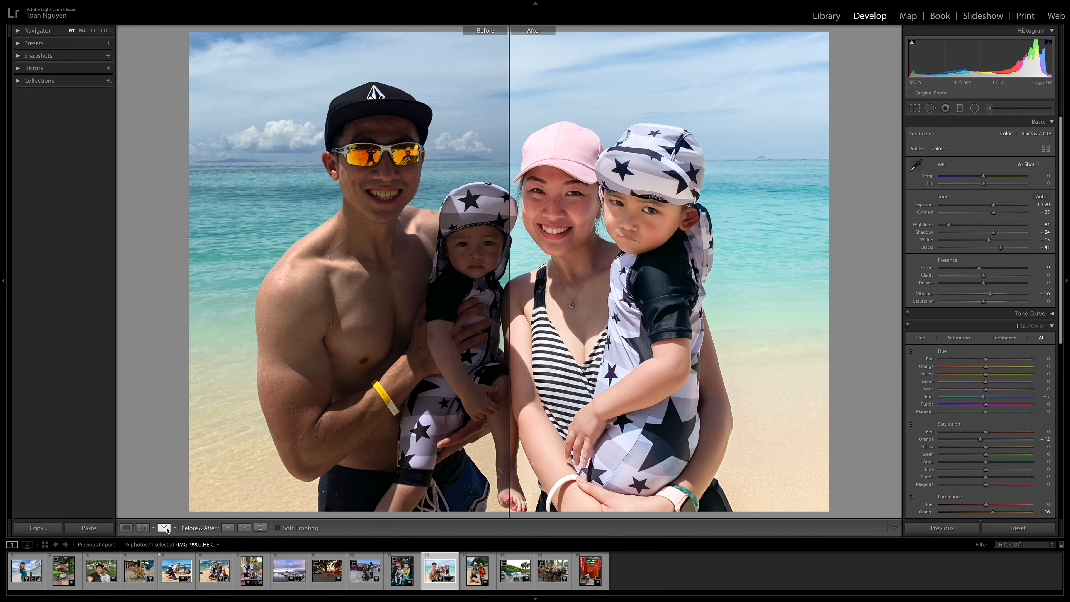
pyautogui.click(143, 527)
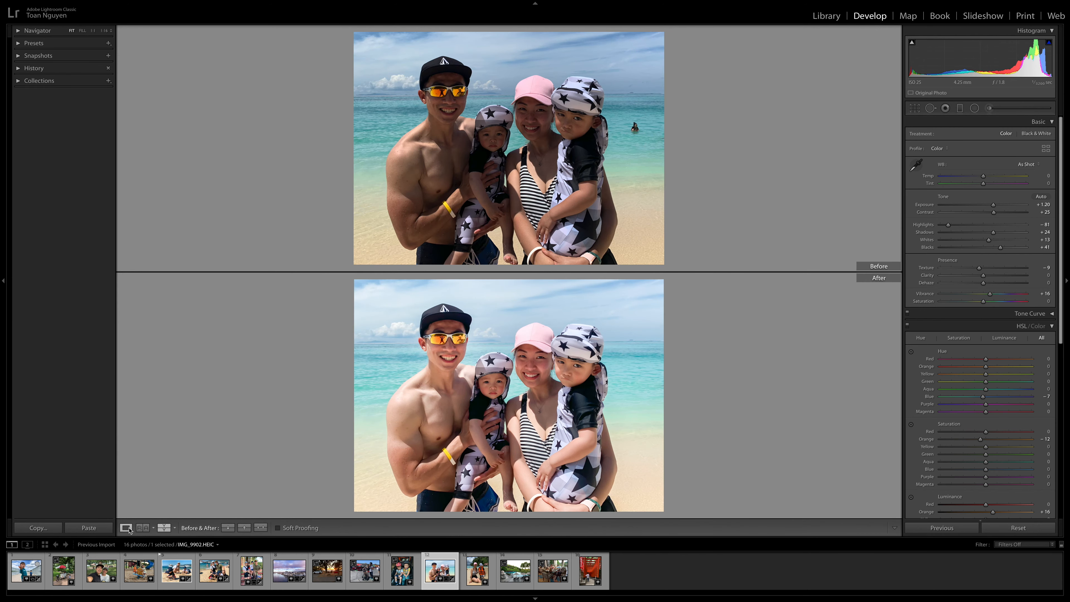
pyautogui.click(126, 528)
pyautogui.click(175, 528)
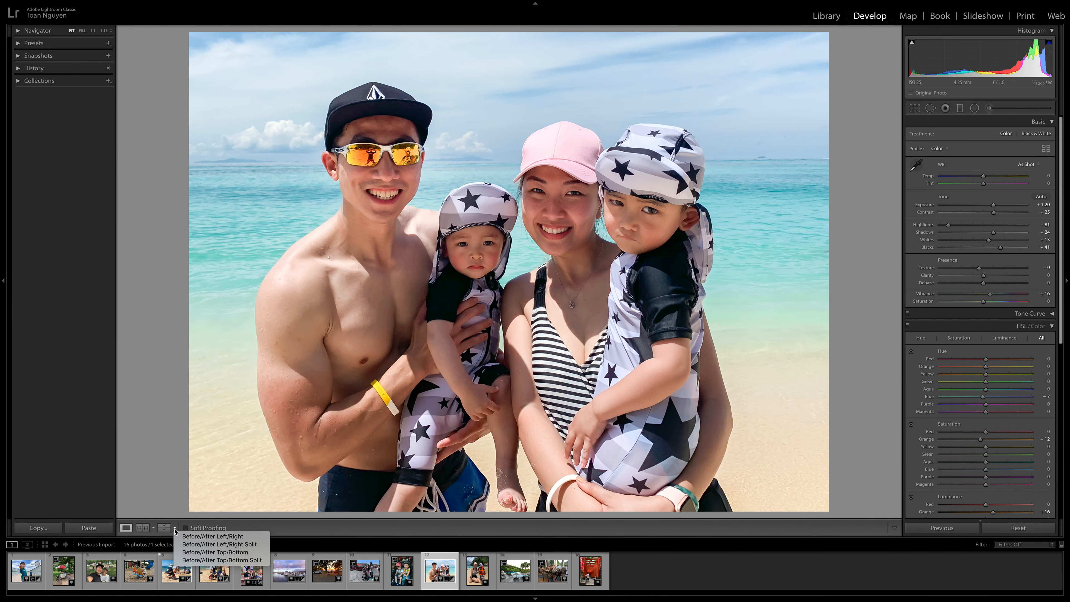
pyautogui.click(177, 536)
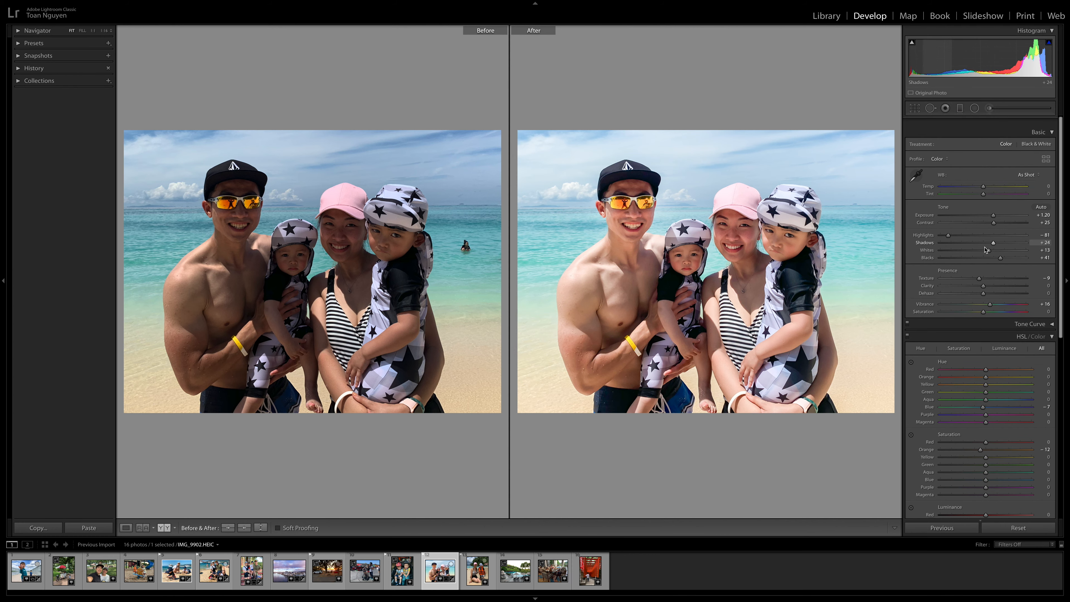
pyautogui.scroll(-5, 986, 253)
pyautogui.scroll(6, 986, 253)
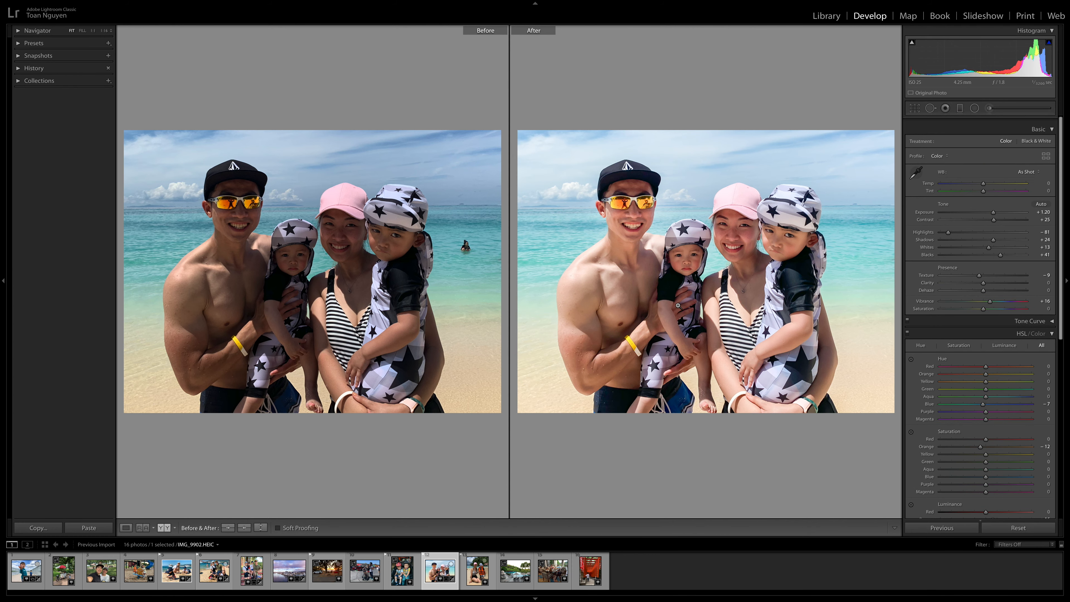